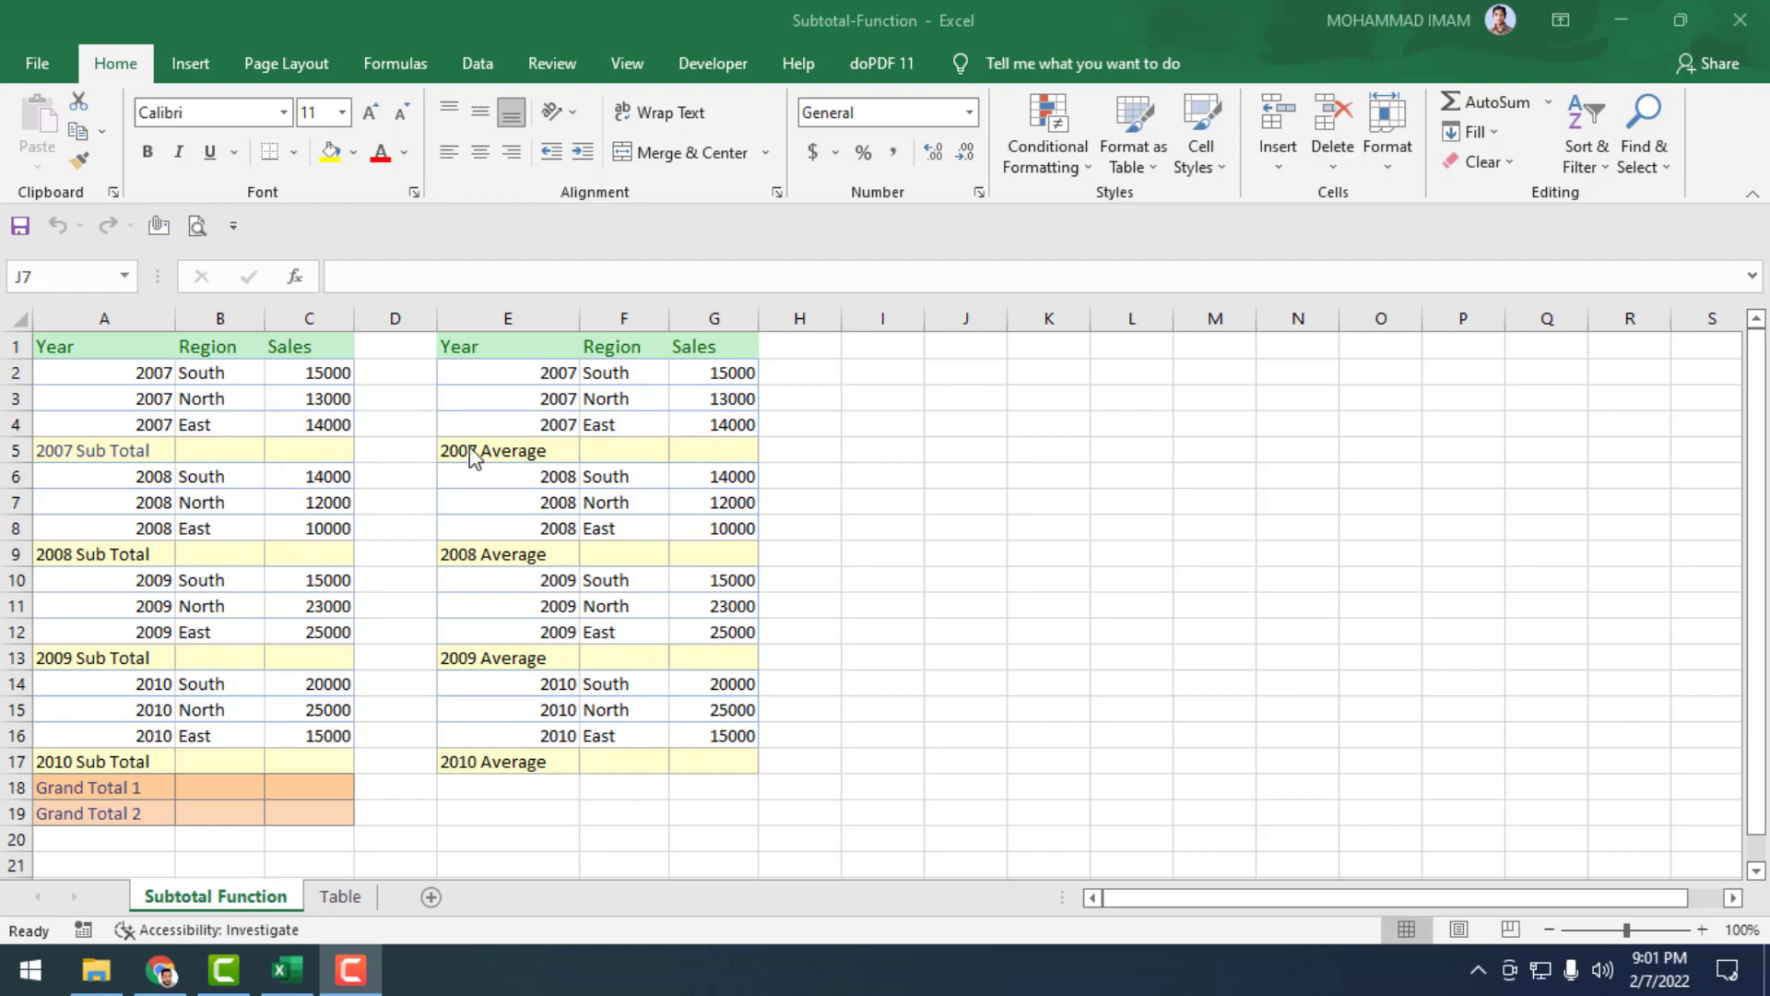
In C5, the 2007 Sub Total, start a =SUBTOTAL( formula from the autocomplete list
{"action": "left_click", "coordinate": [323, 447]}
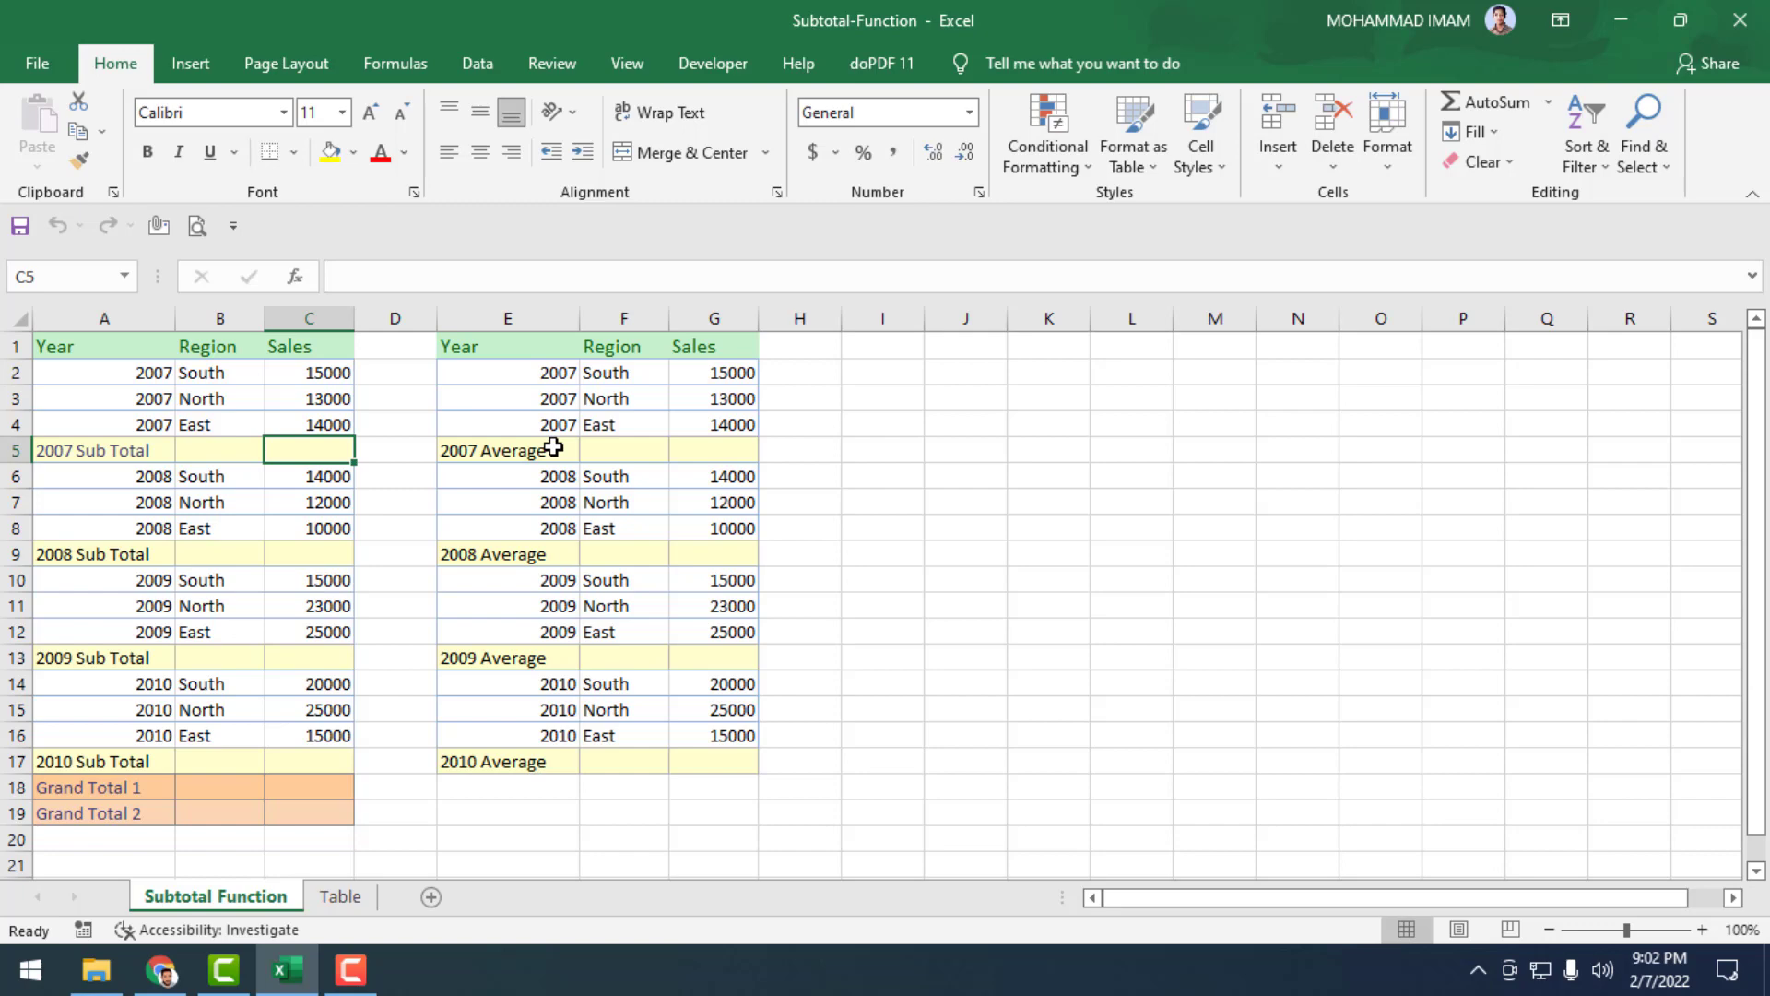
{"action": "type", "text": "="}
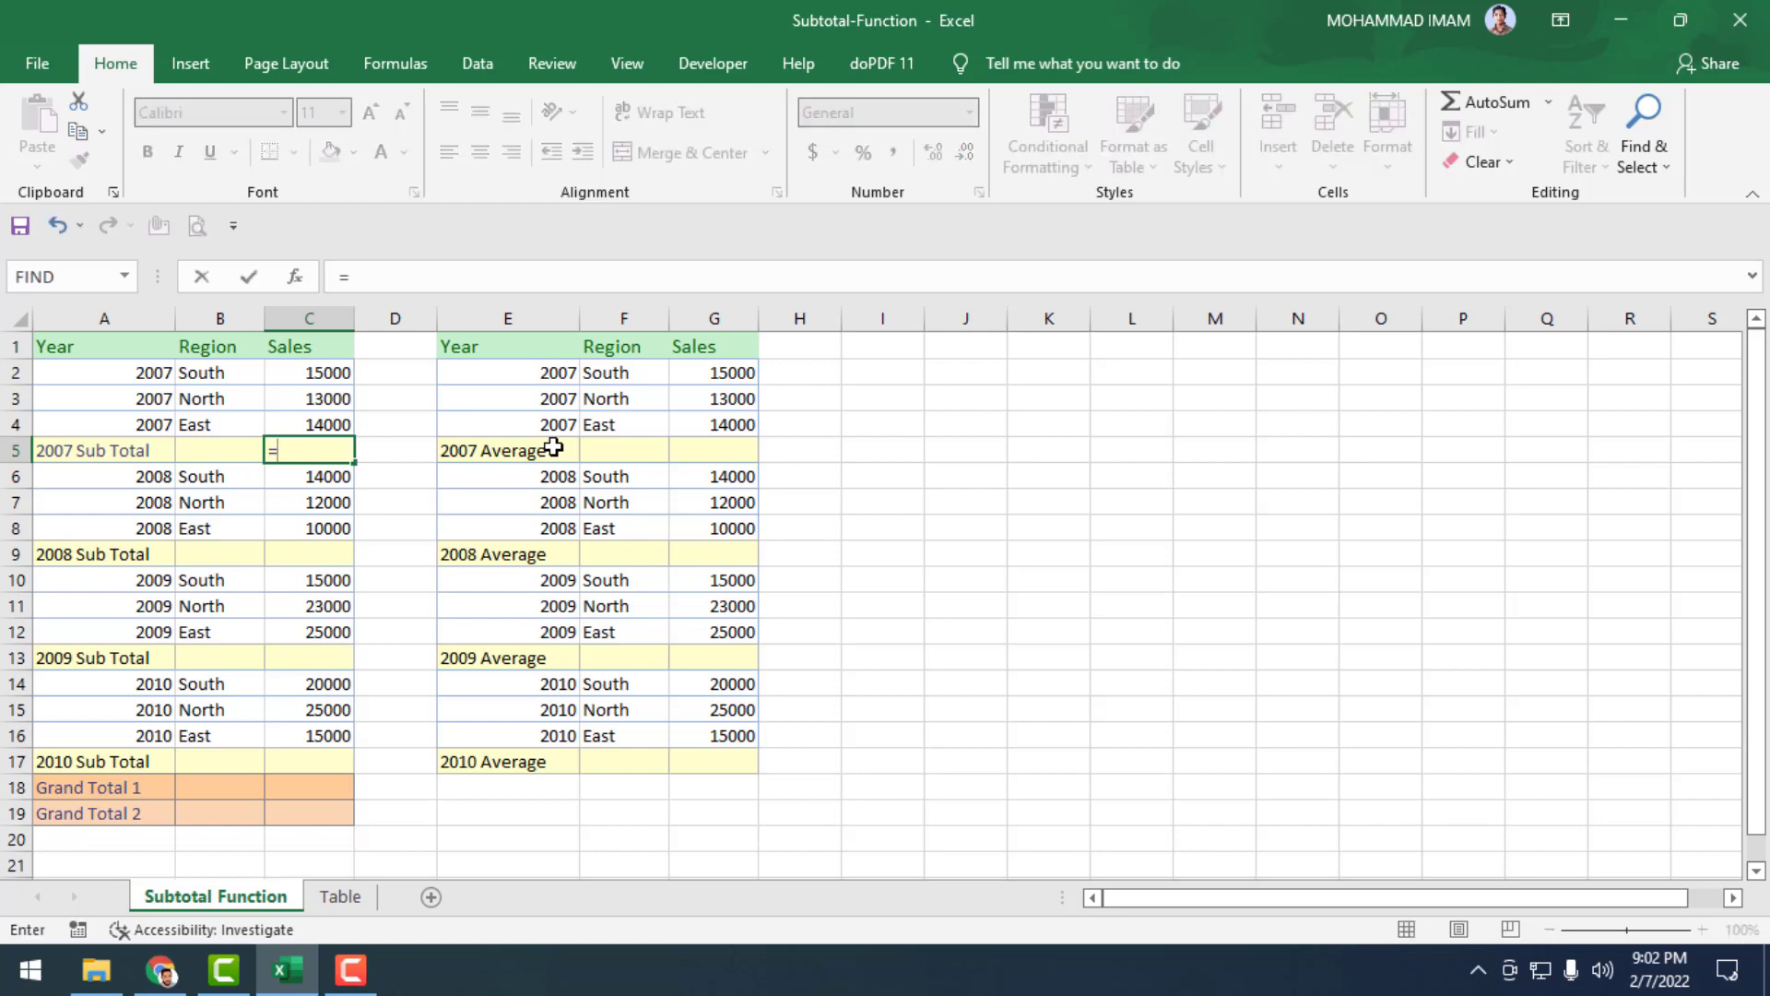
{"action": "key", "text": "F9"}
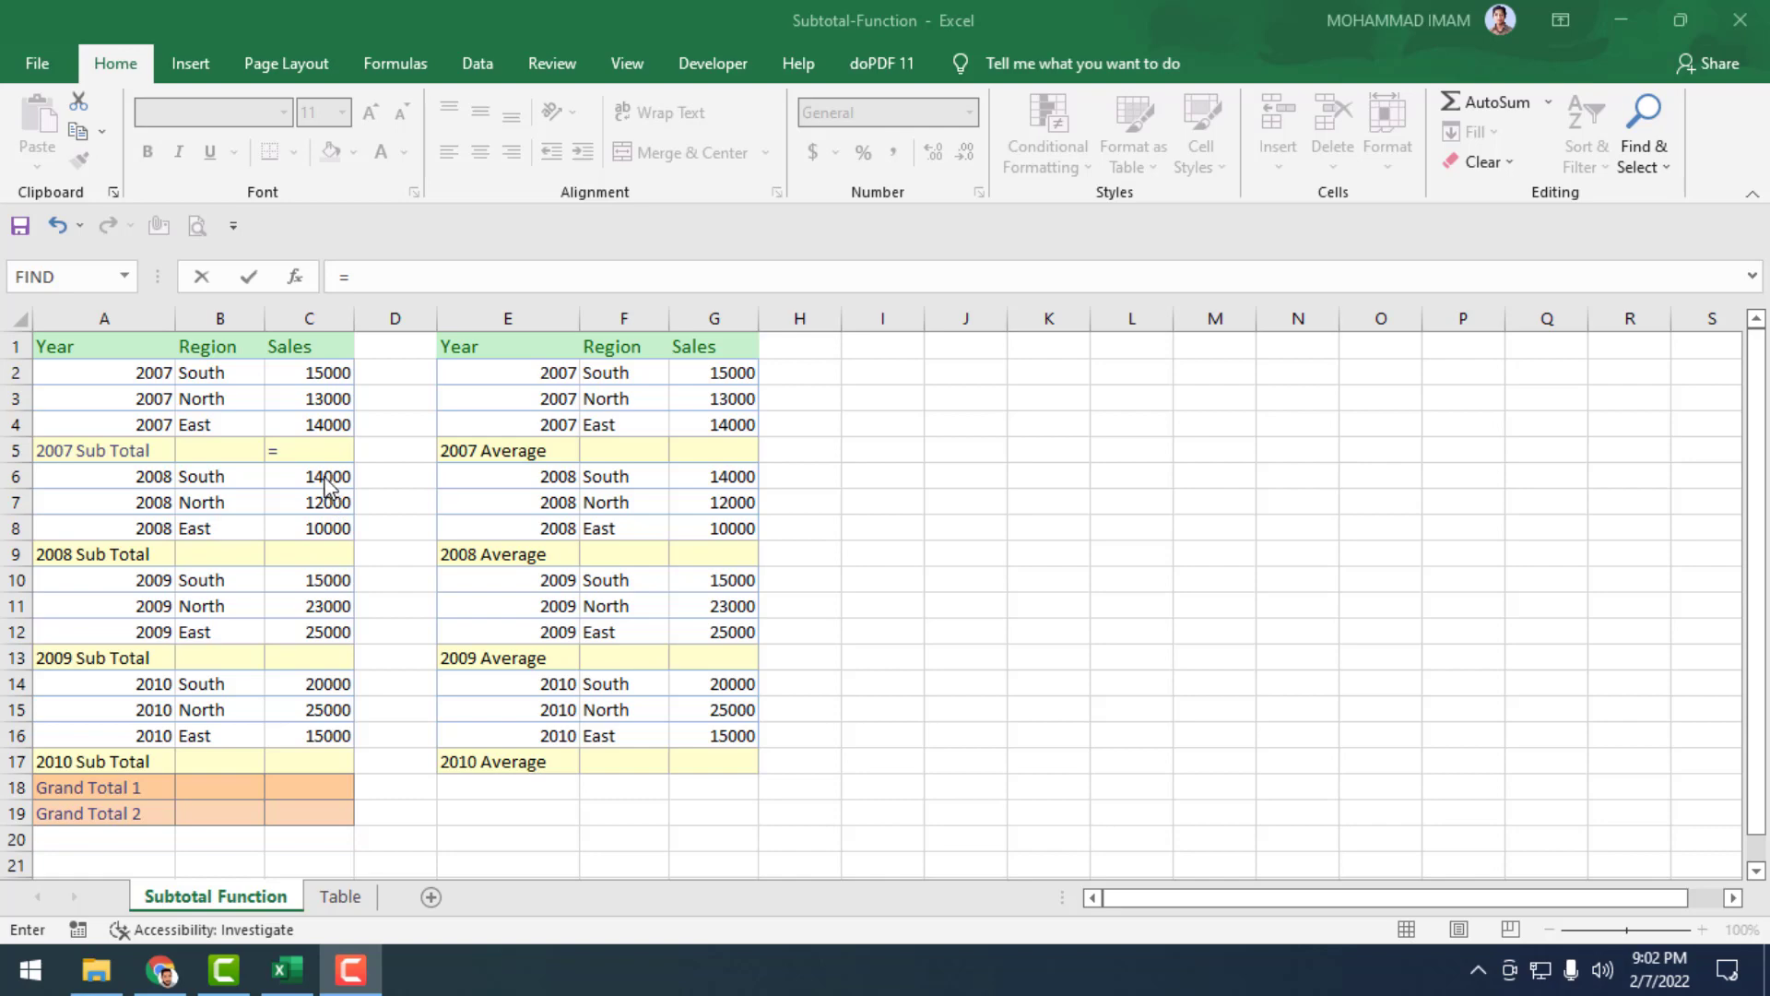
{"action": "left_click", "coordinate": [297, 450]}
{"action": "type", "text": "="}
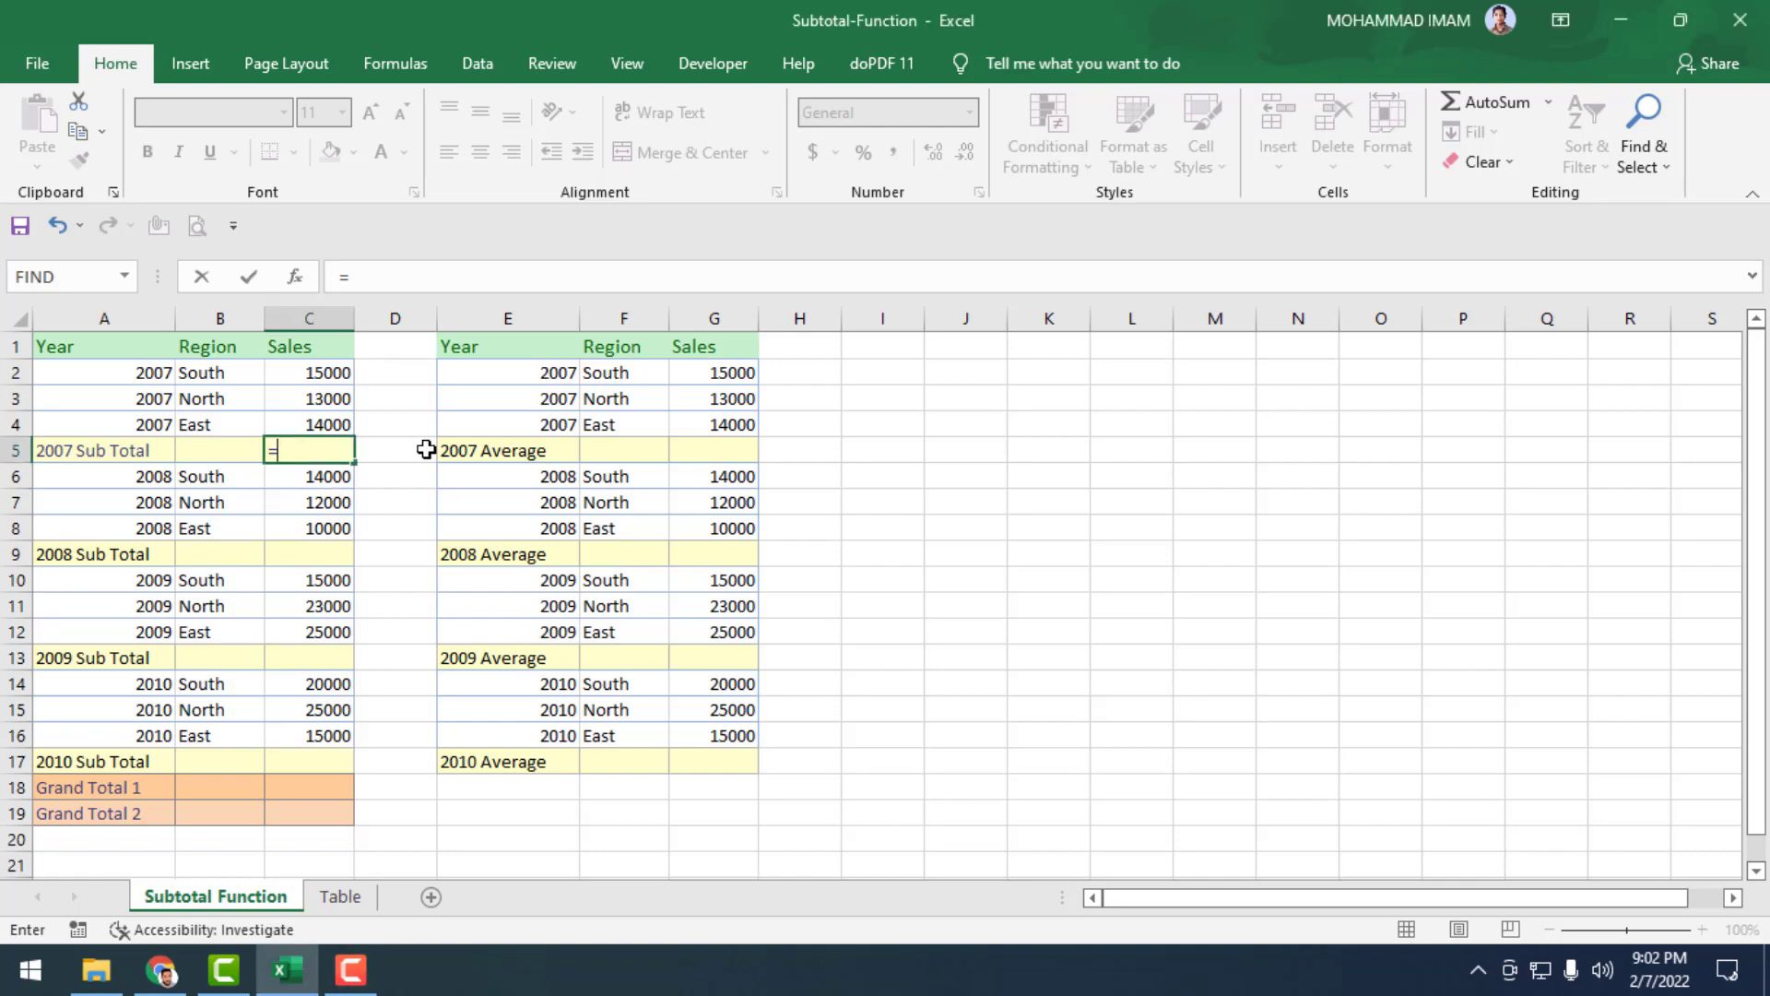
{"action": "type", "text": "sub"}
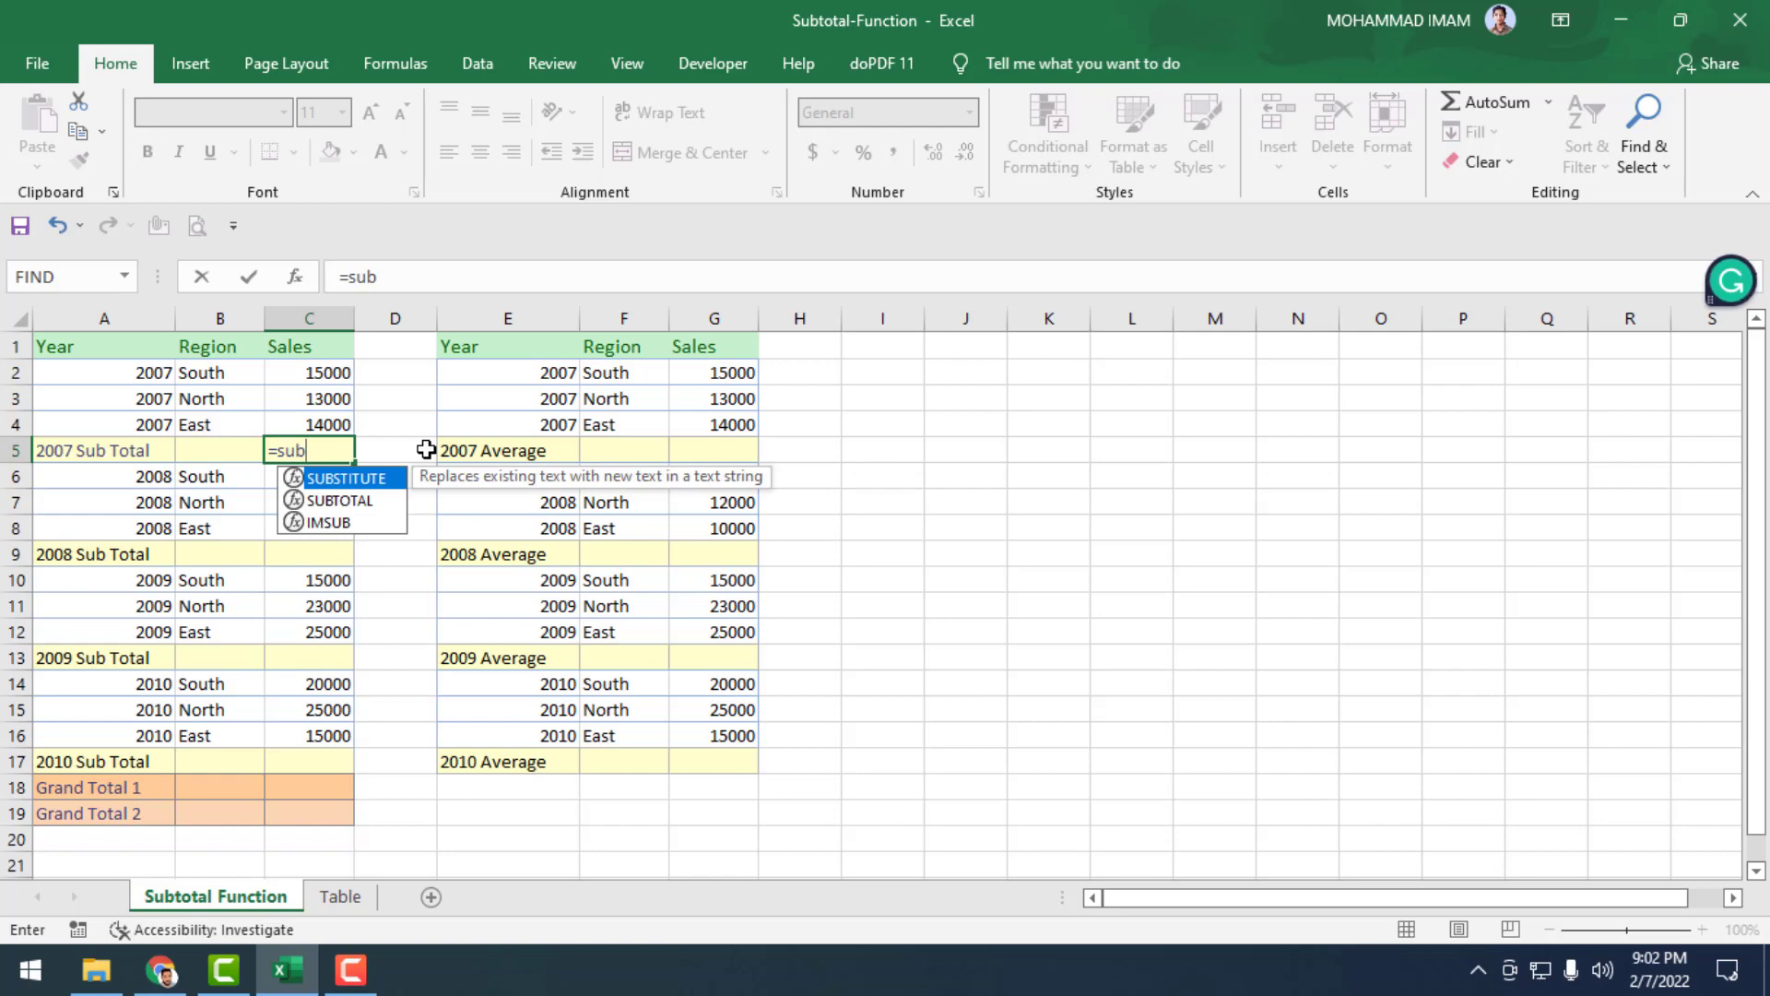
{"action": "type", "text": "tot"}
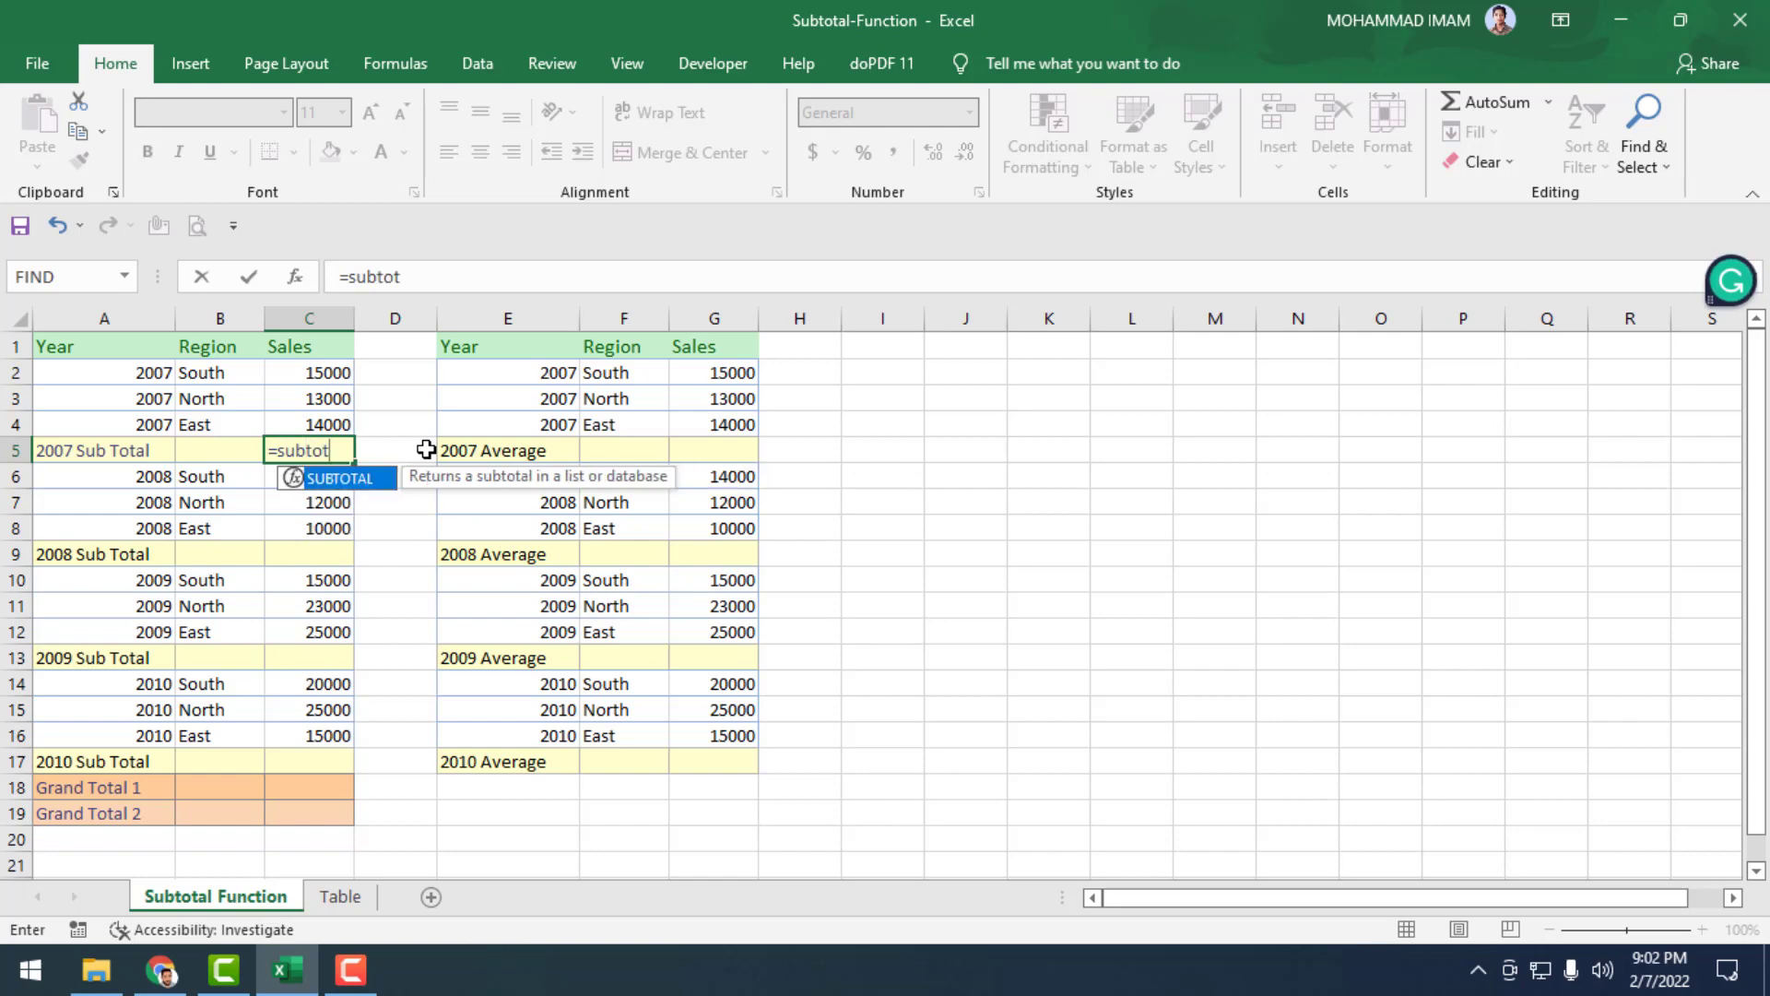
{"action": "double_click", "coordinate": [359, 482]}
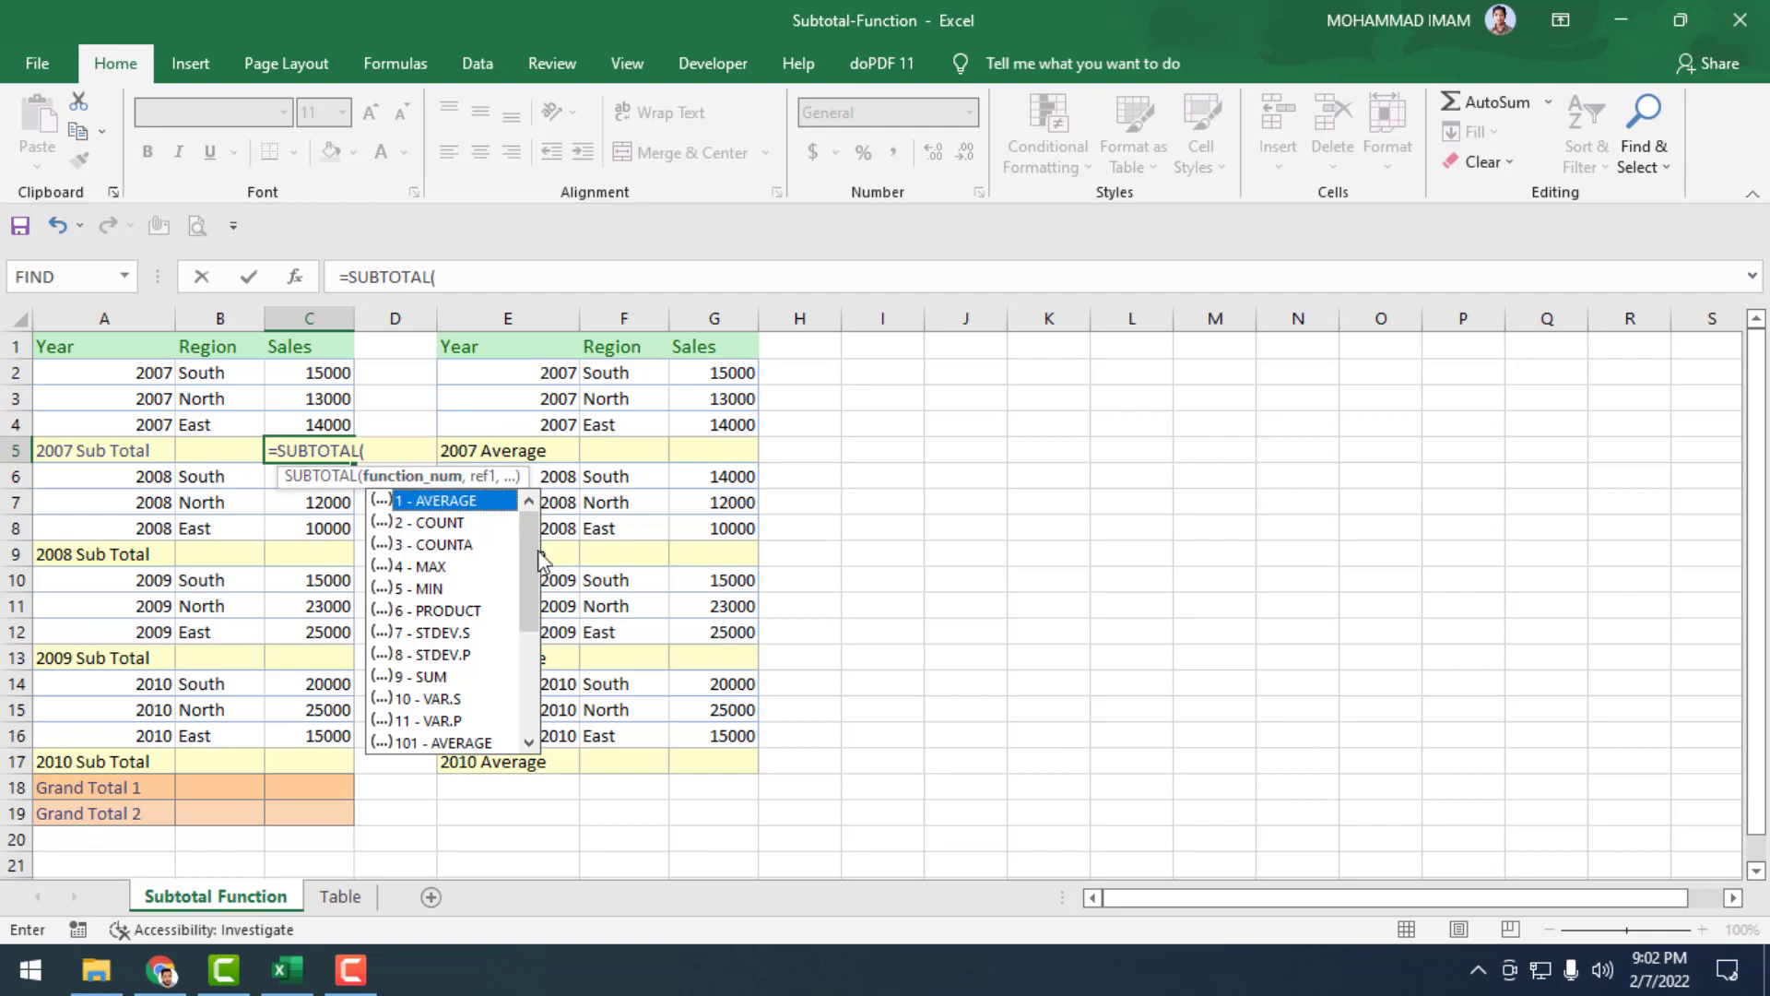
Pick 9 - SUM from the function_num list so C5 reads =SUBTOTAL(9,
{"action": "key", "text": "F9"}
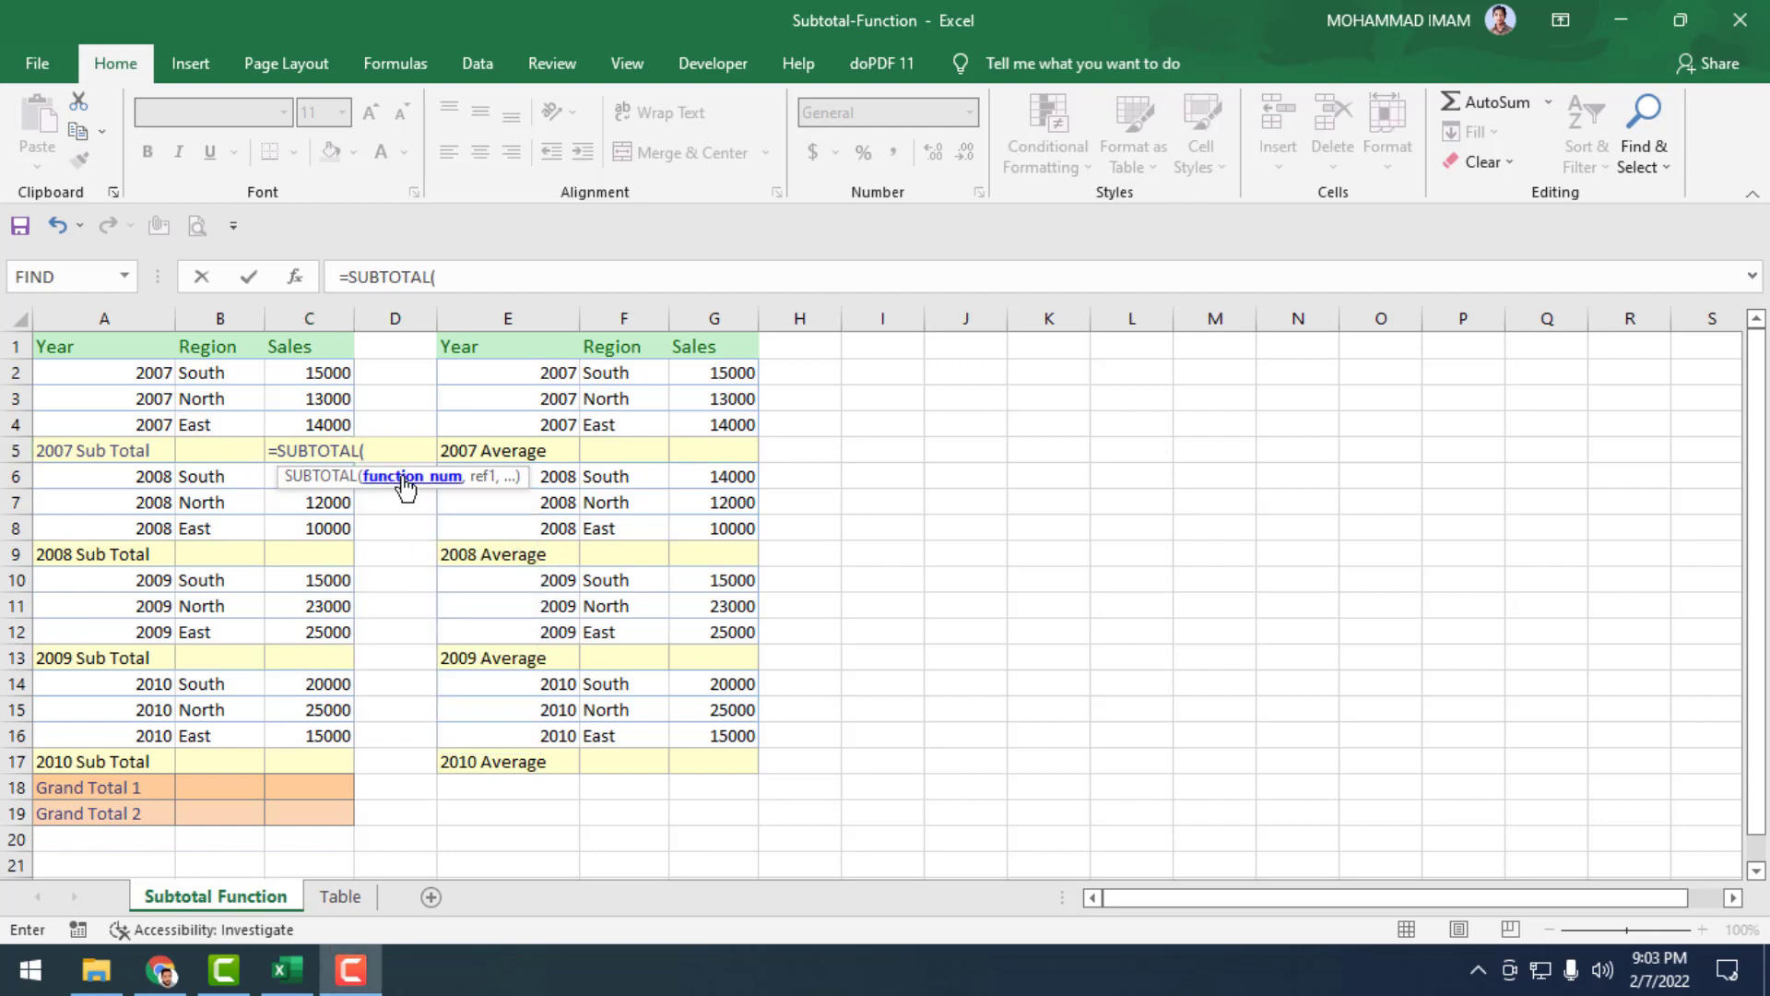
{"action": "left_click", "coordinate": [383, 450]}
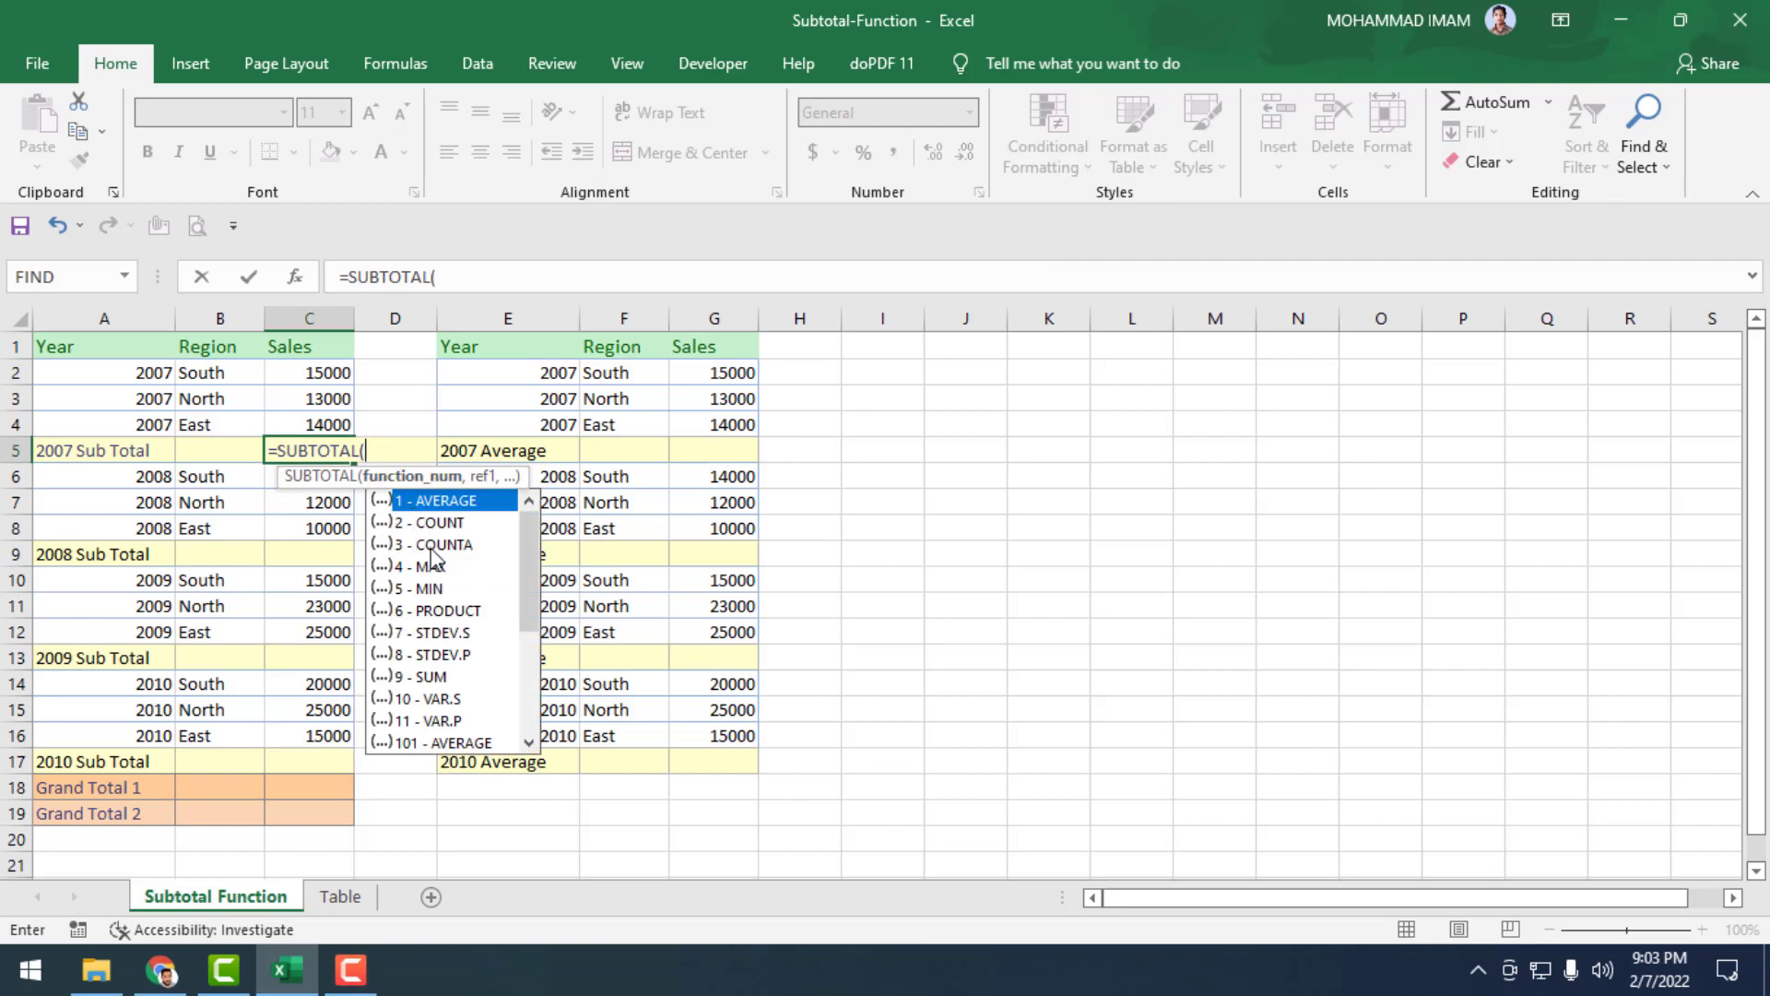
{"action": "left_click_drag", "start_coordinate": [521, 524], "coordinate": [524, 565]}
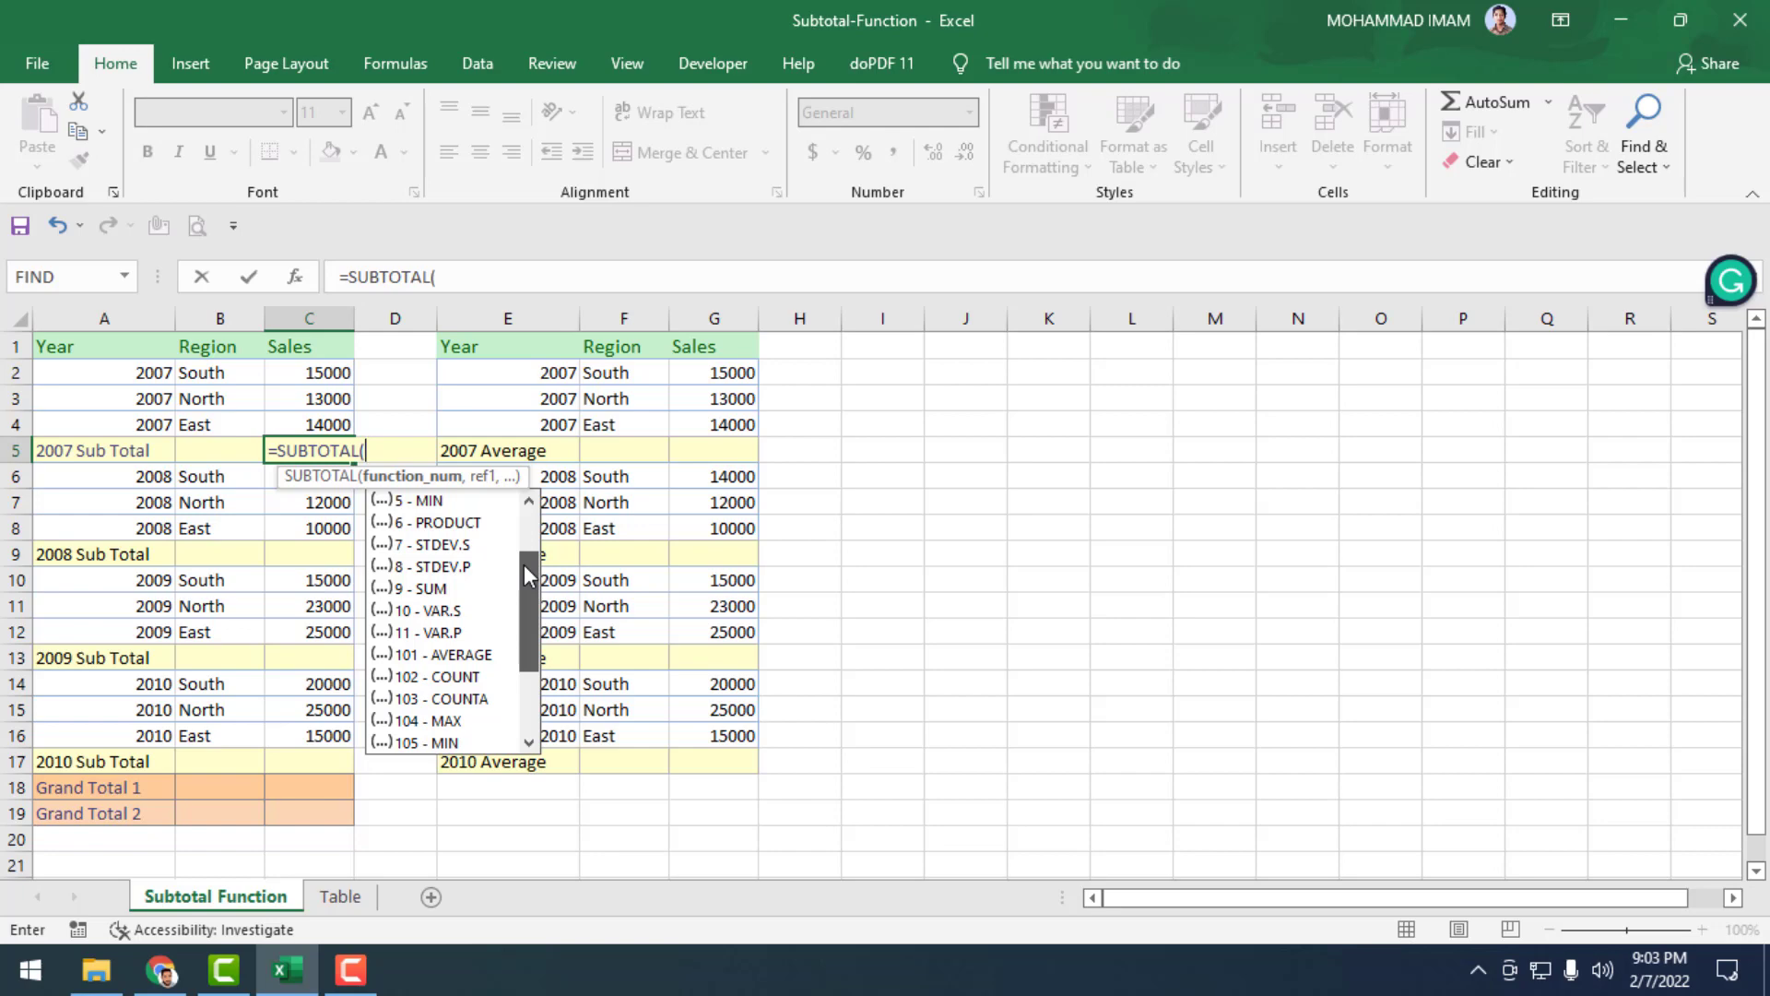
{"action": "left_click_drag", "start_coordinate": [524, 564], "coordinate": [520, 594]}
{"action": "scroll", "coordinate": [519, 596], "scroll_direction": "up", "scroll_amount": 3}
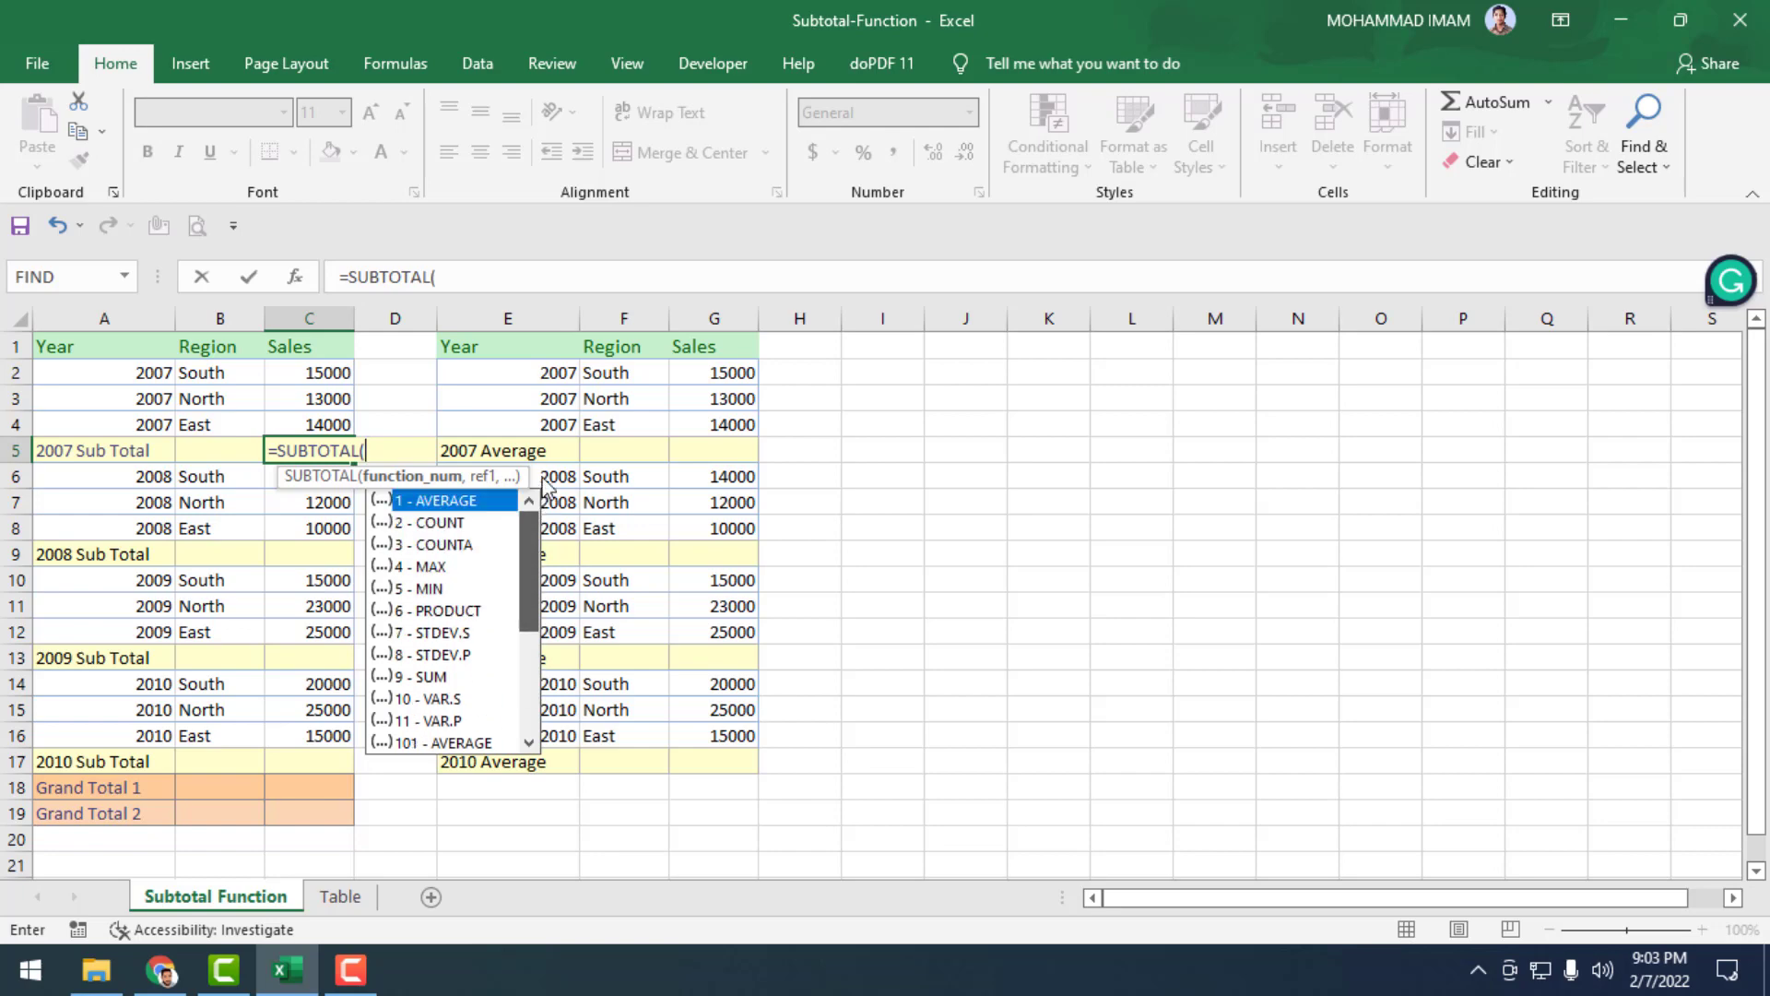
{"action": "left_click", "coordinate": [377, 451]}
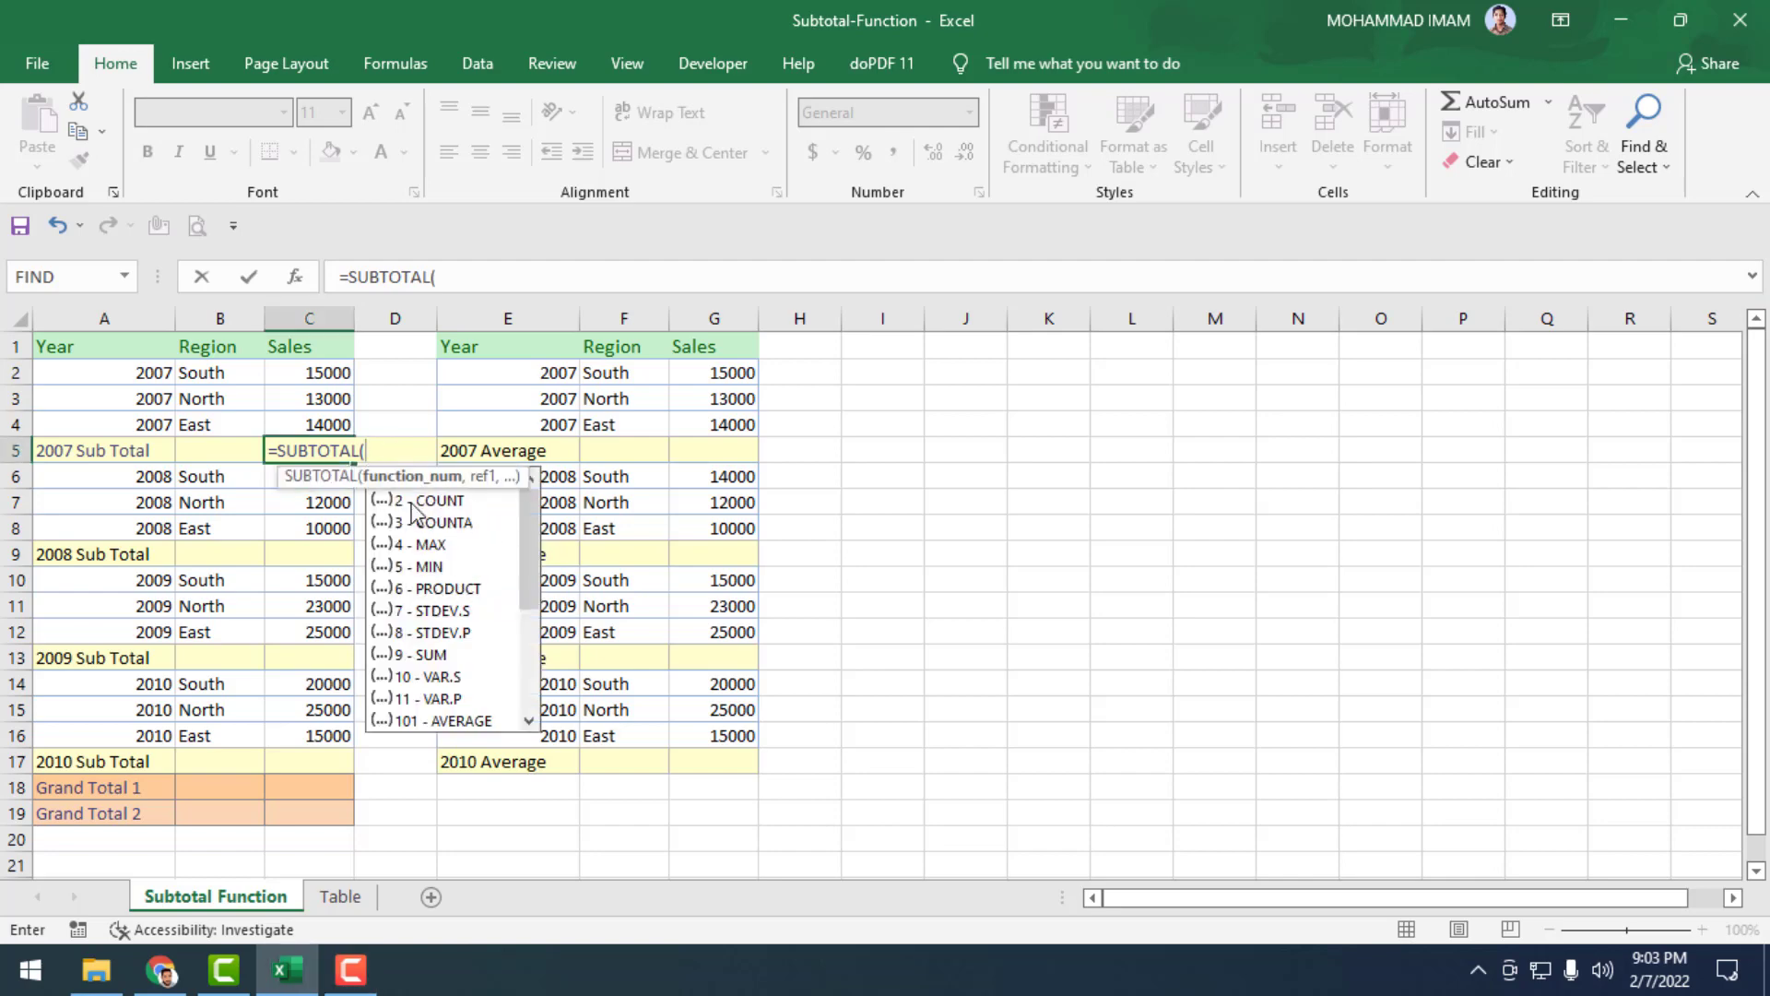
{"action": "scroll", "coordinate": [385, 604], "scroll_direction": "down", "scroll_amount": 1}
{"action": "scroll", "coordinate": [383, 601], "scroll_direction": "up", "scroll_amount": 1}
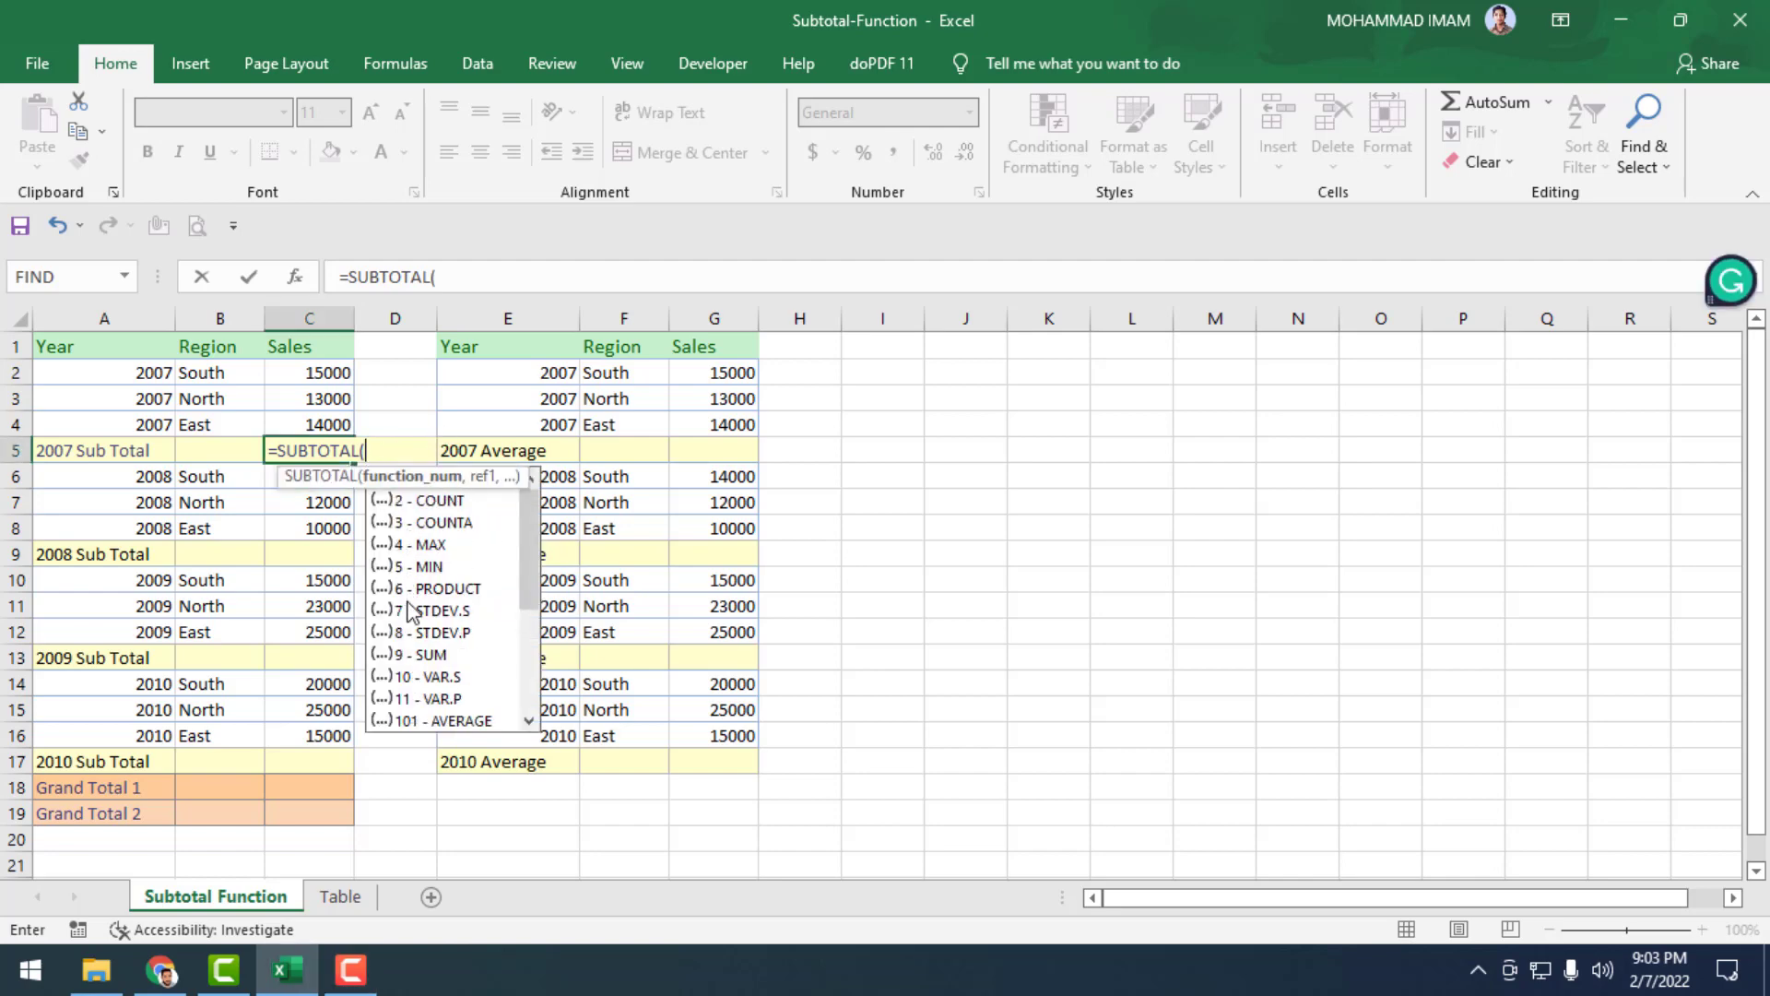
{"action": "scroll", "coordinate": [413, 613], "scroll_direction": "down", "scroll_amount": 2}
{"action": "scroll", "coordinate": [424, 669], "scroll_direction": "down", "scroll_amount": 1}
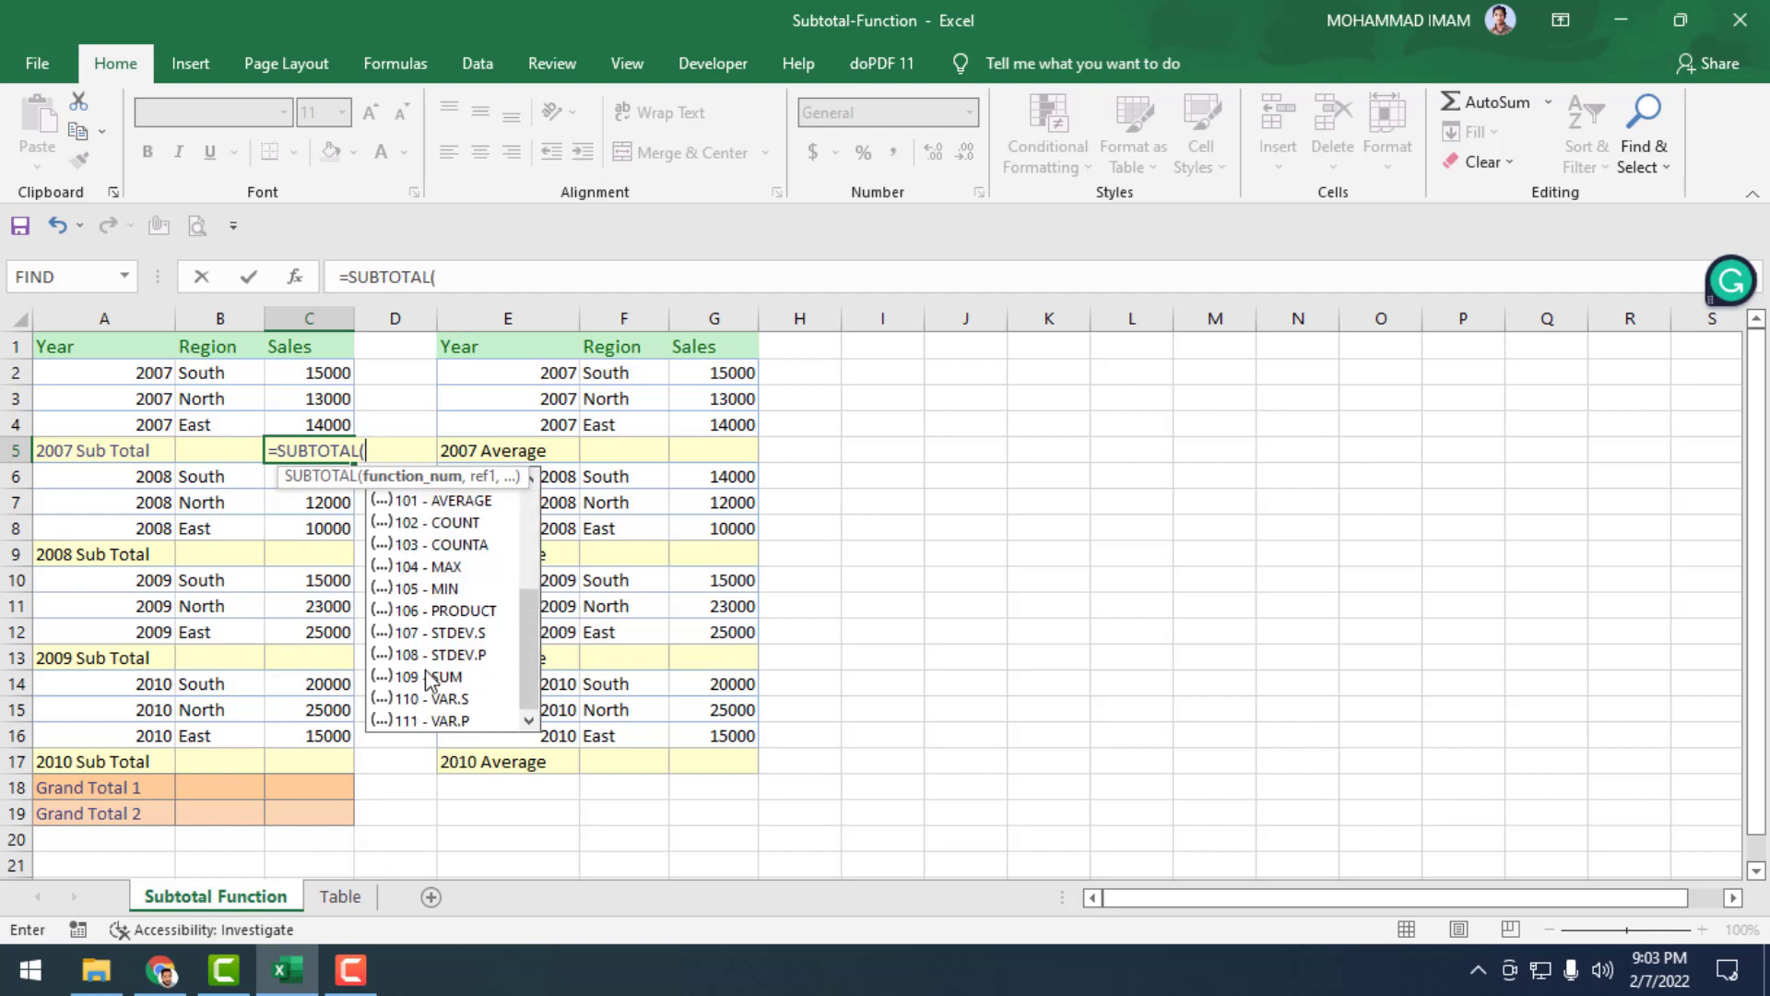
{"action": "scroll", "coordinate": [436, 728], "scroll_direction": "up", "scroll_amount": 3}
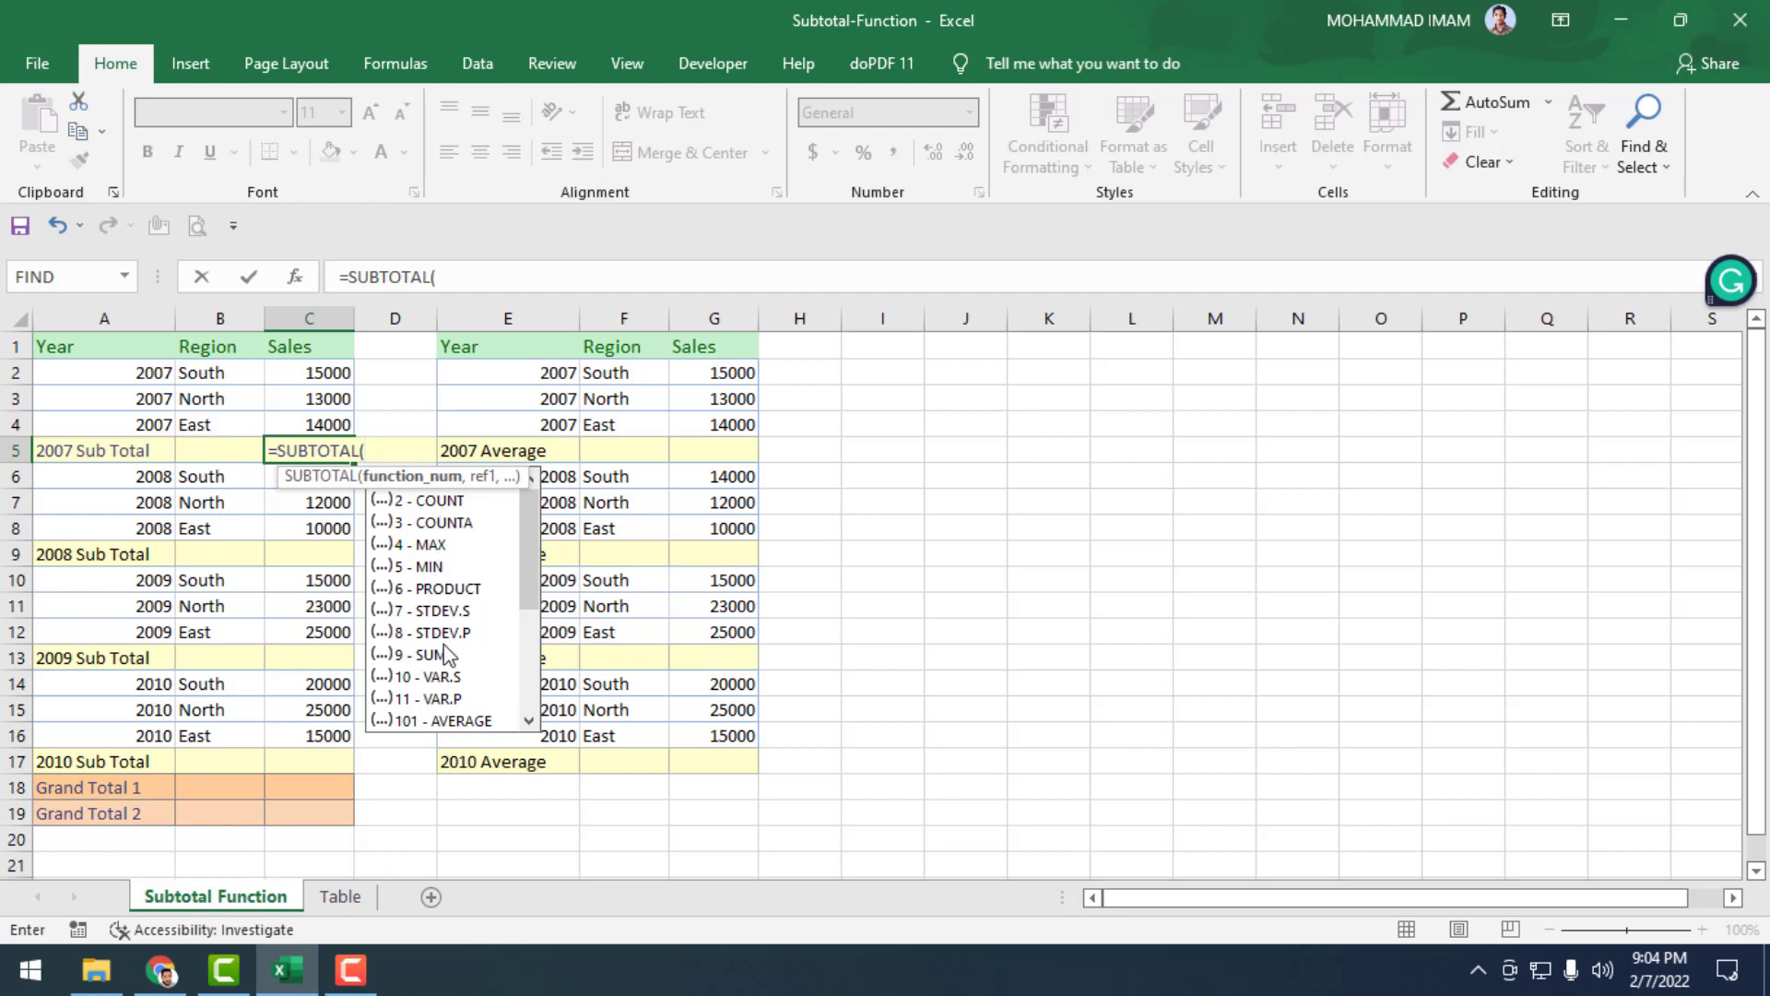
{"action": "scroll", "coordinate": [452, 657], "scroll_direction": "down", "scroll_amount": 1}
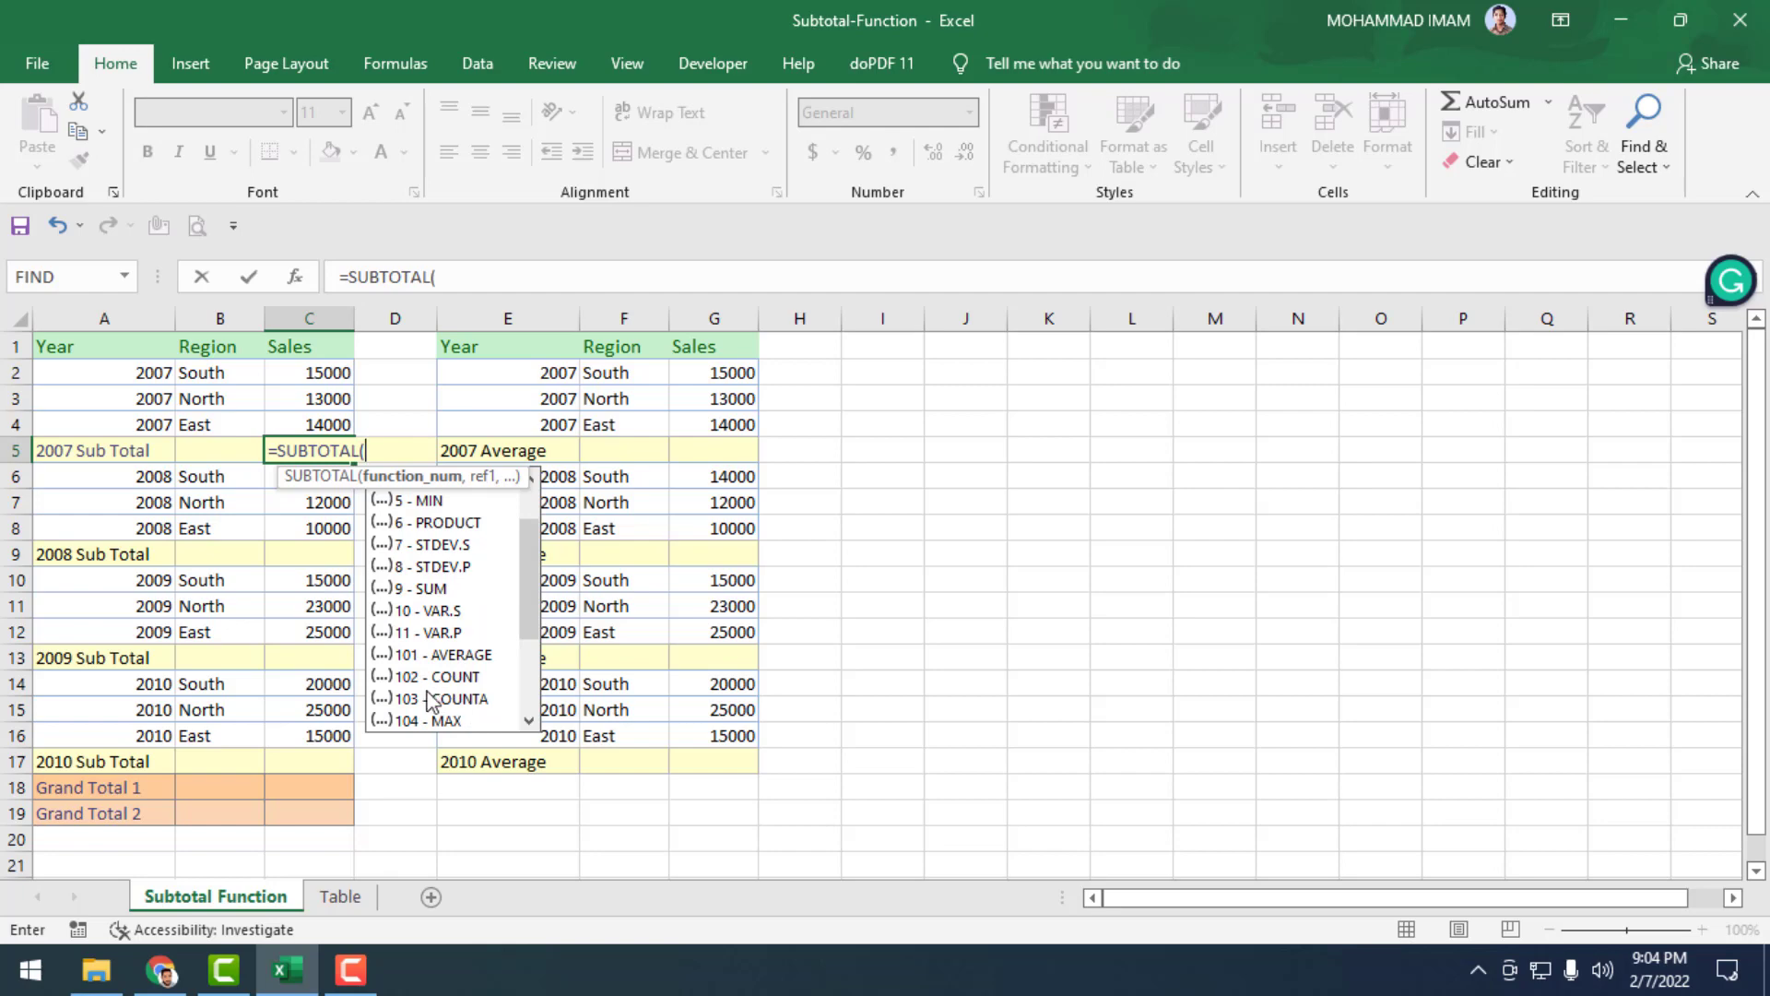
{"action": "scroll", "coordinate": [435, 677], "scroll_direction": "up", "scroll_amount": 1}
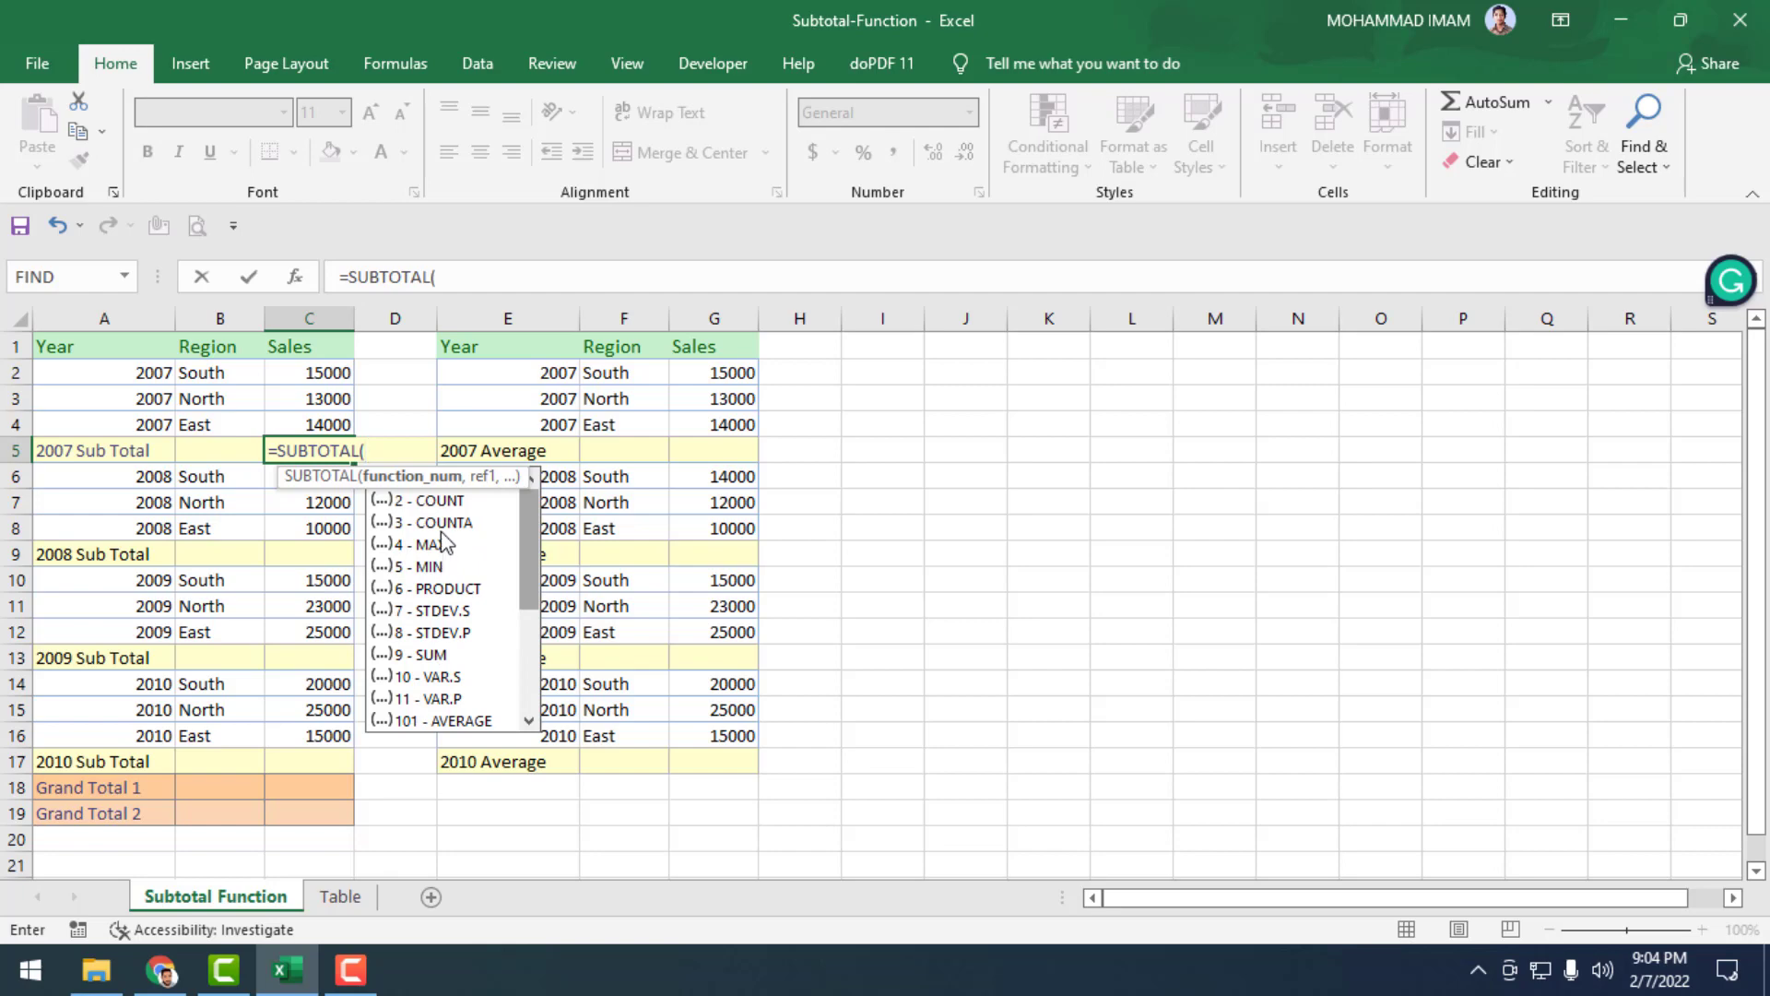
{"action": "scroll", "coordinate": [445, 544], "scroll_direction": "down", "scroll_amount": 3}
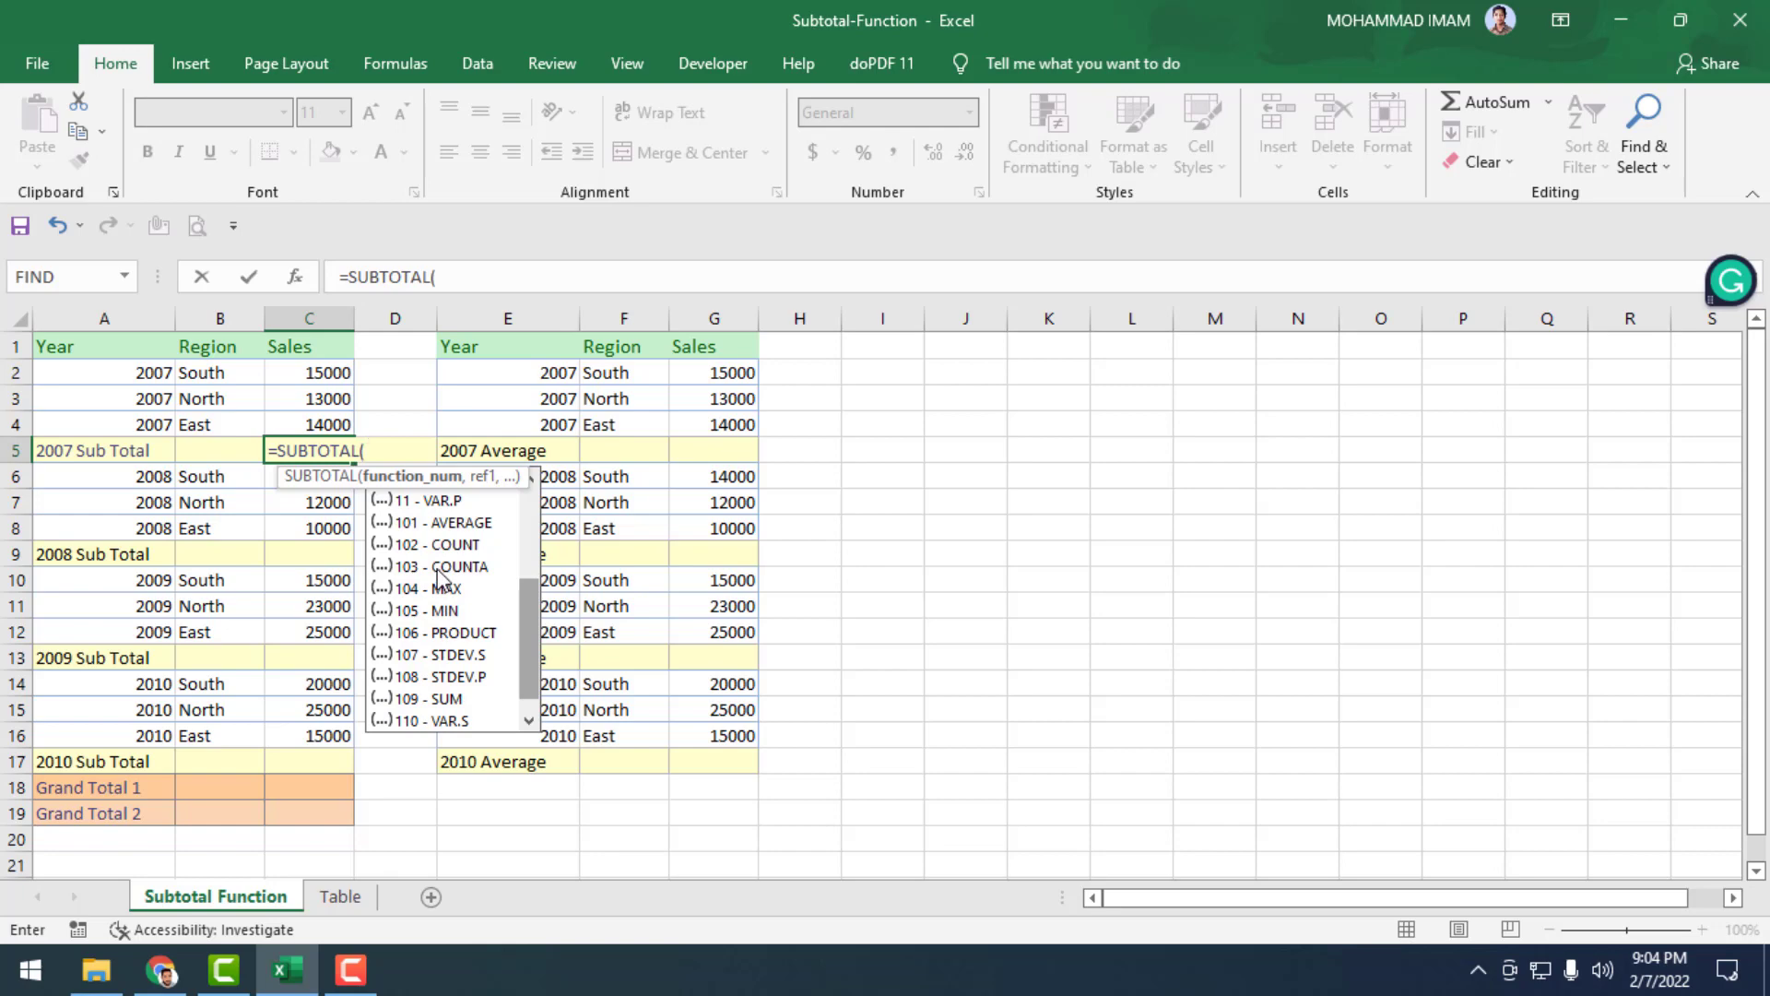
{"action": "scroll", "coordinate": [440, 576], "scroll_direction": "up", "scroll_amount": 3}
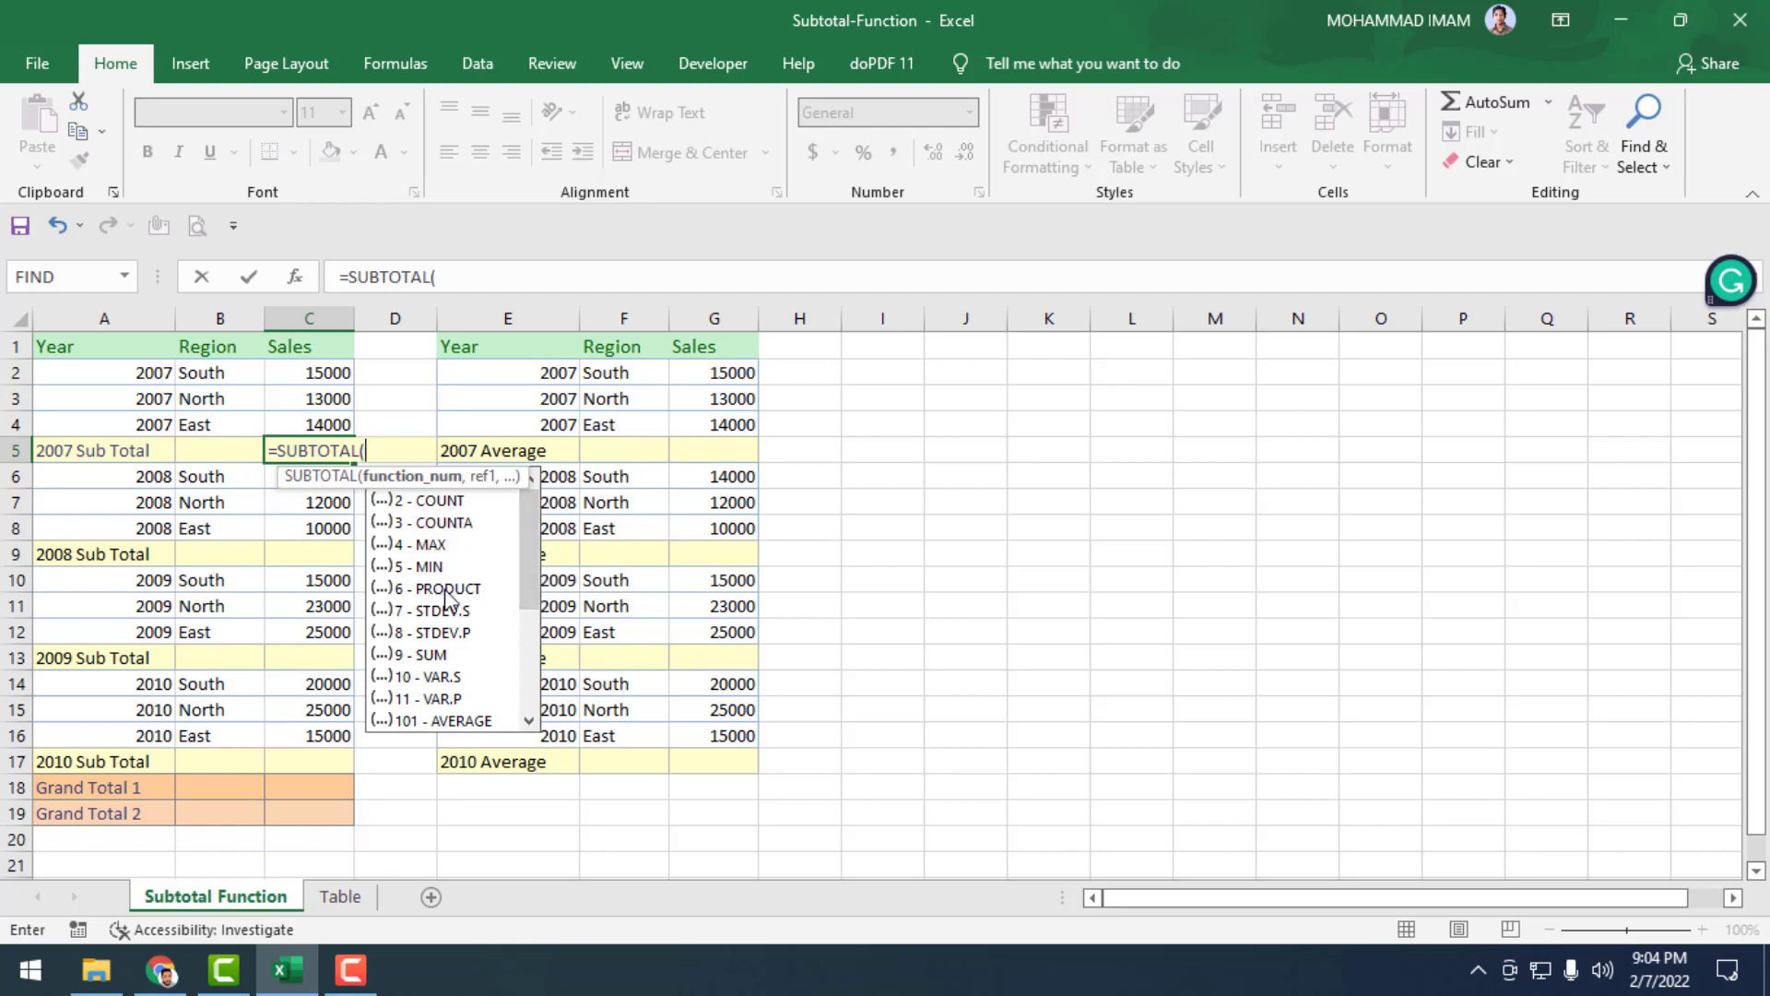
{"action": "scroll", "coordinate": [452, 600], "scroll_direction": "down", "scroll_amount": 1}
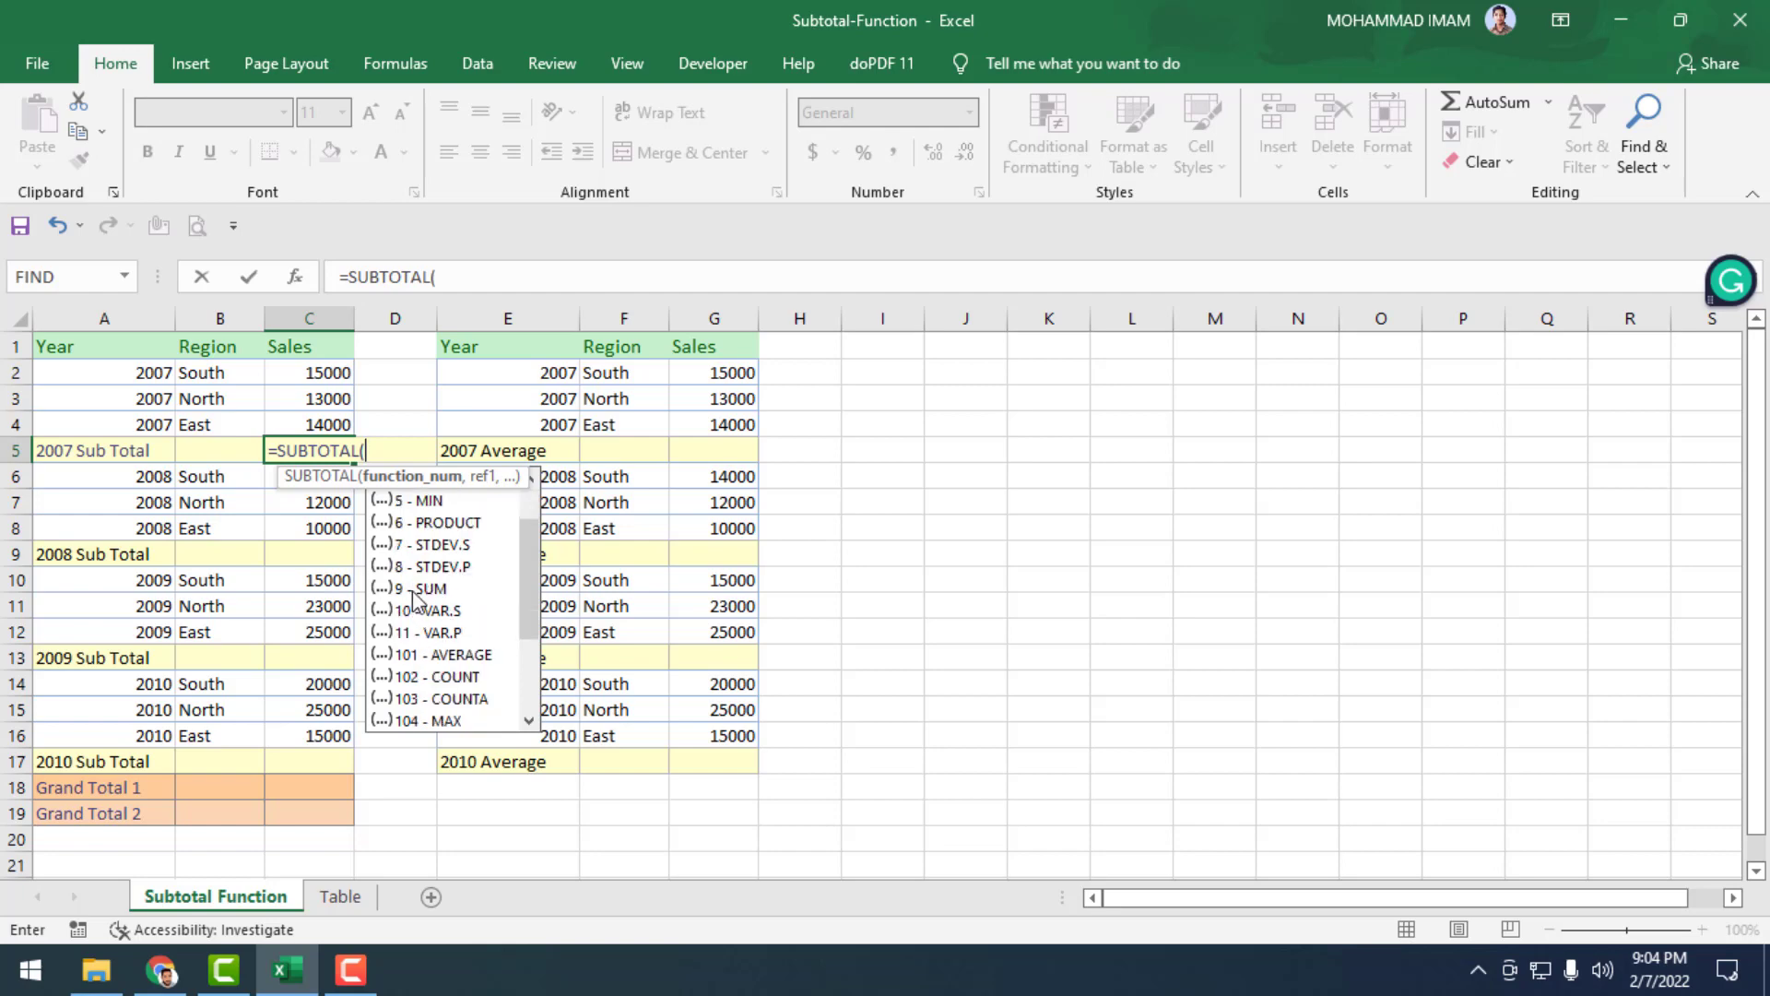
{"action": "left_click", "coordinate": [412, 588]}
{"action": "double_click", "coordinate": [412, 588]}
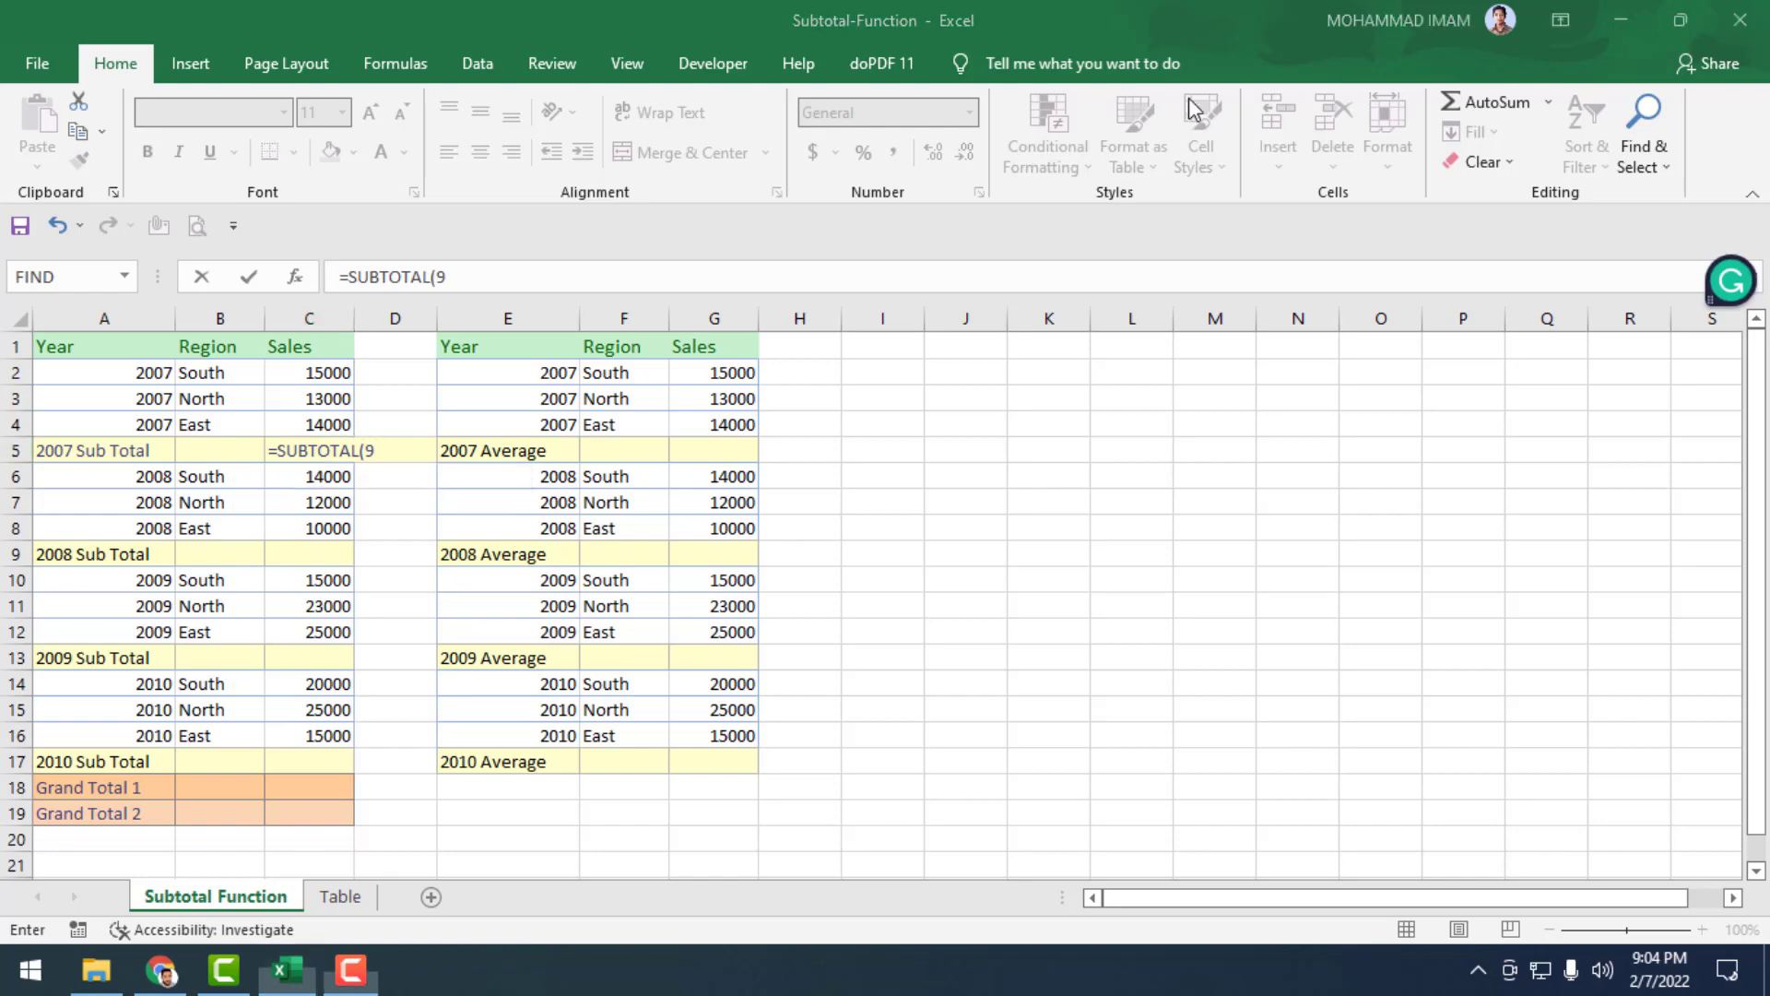
{"action": "left_click", "coordinate": [409, 454]}
Complete C5 as =SUBTOTAL(9,C2:C4), showing 42000, and reselect it to check
{"action": "type", "text": ","}
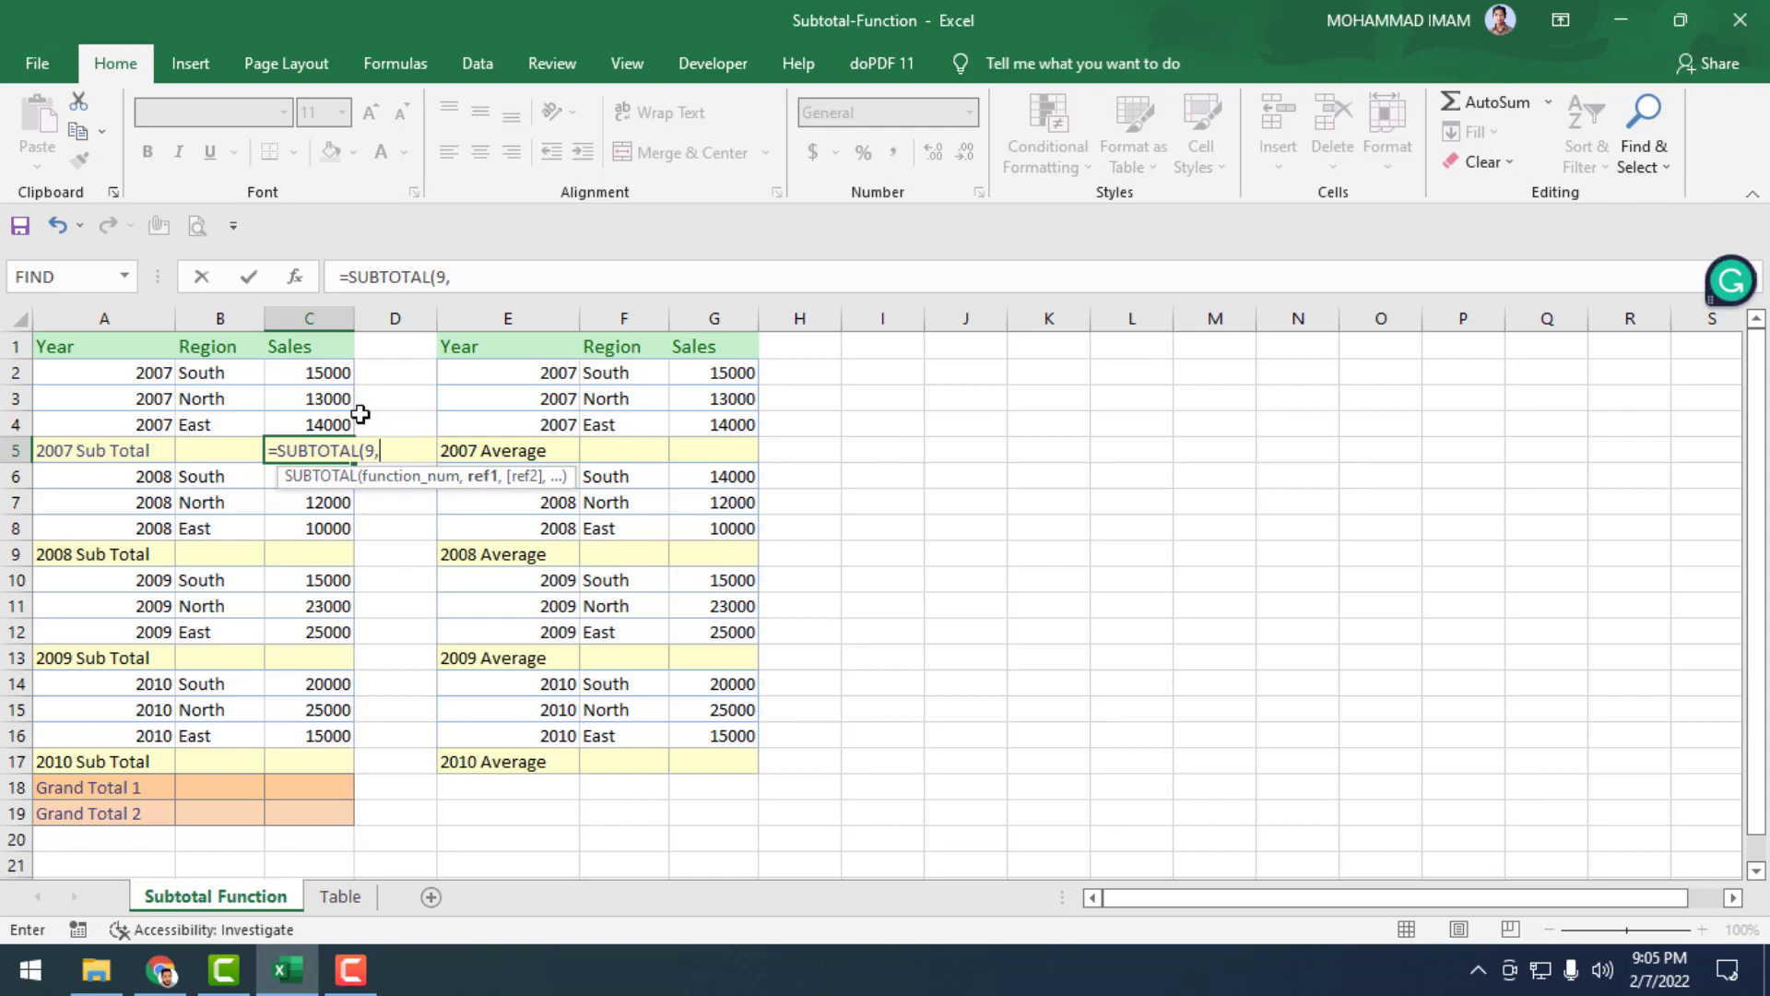
{"action": "left_click", "coordinate": [332, 373]}
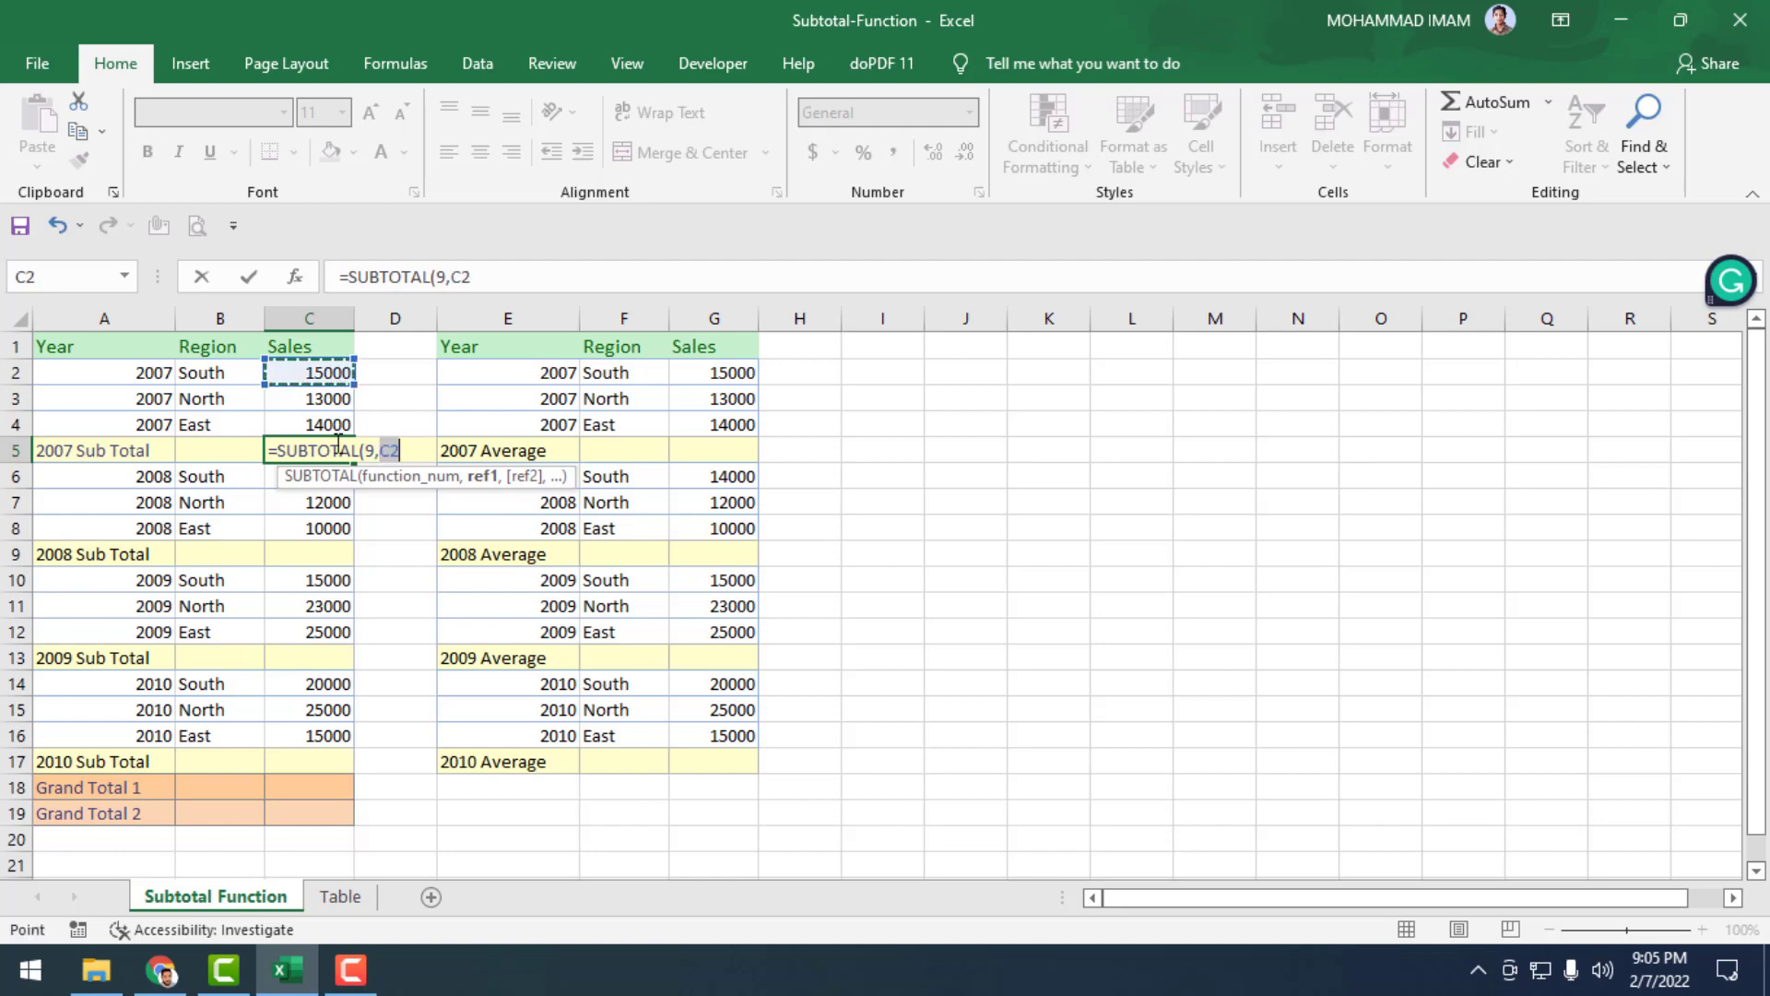
{"action": "left_click_drag", "start_coordinate": [327, 376], "coordinate": [331, 424]}
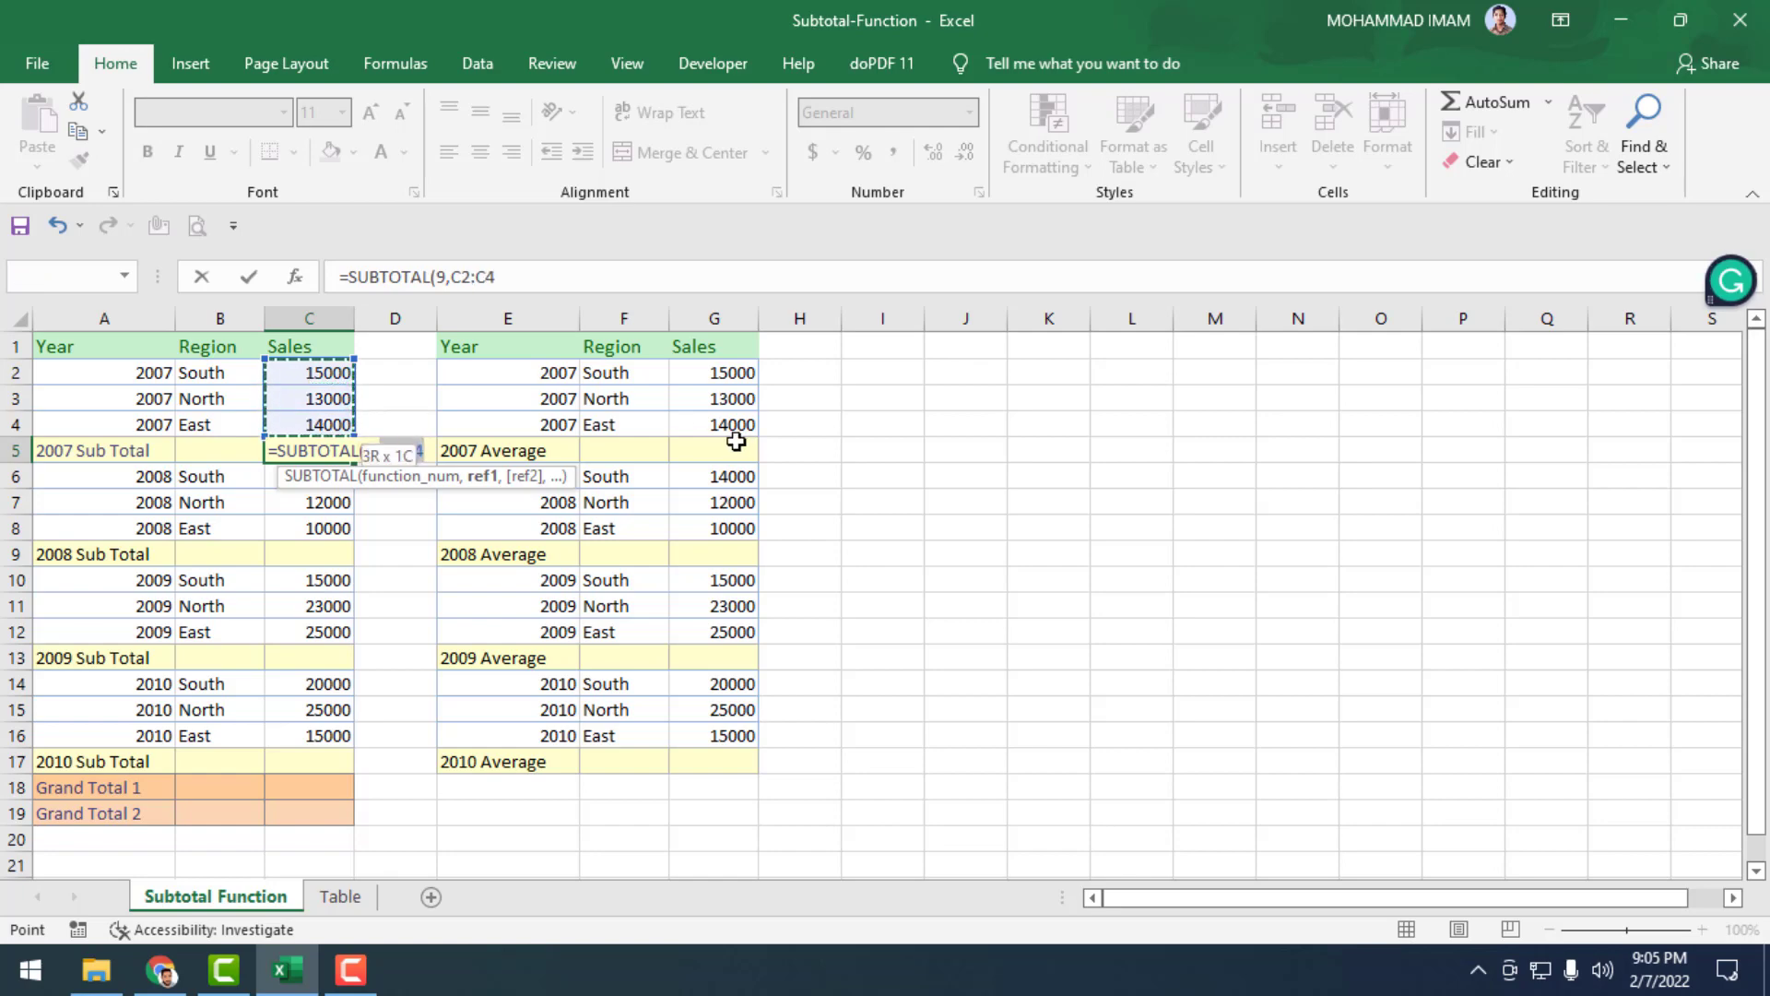
{"action": "type", "text": ")"}
{"action": "key", "text": "Return"}
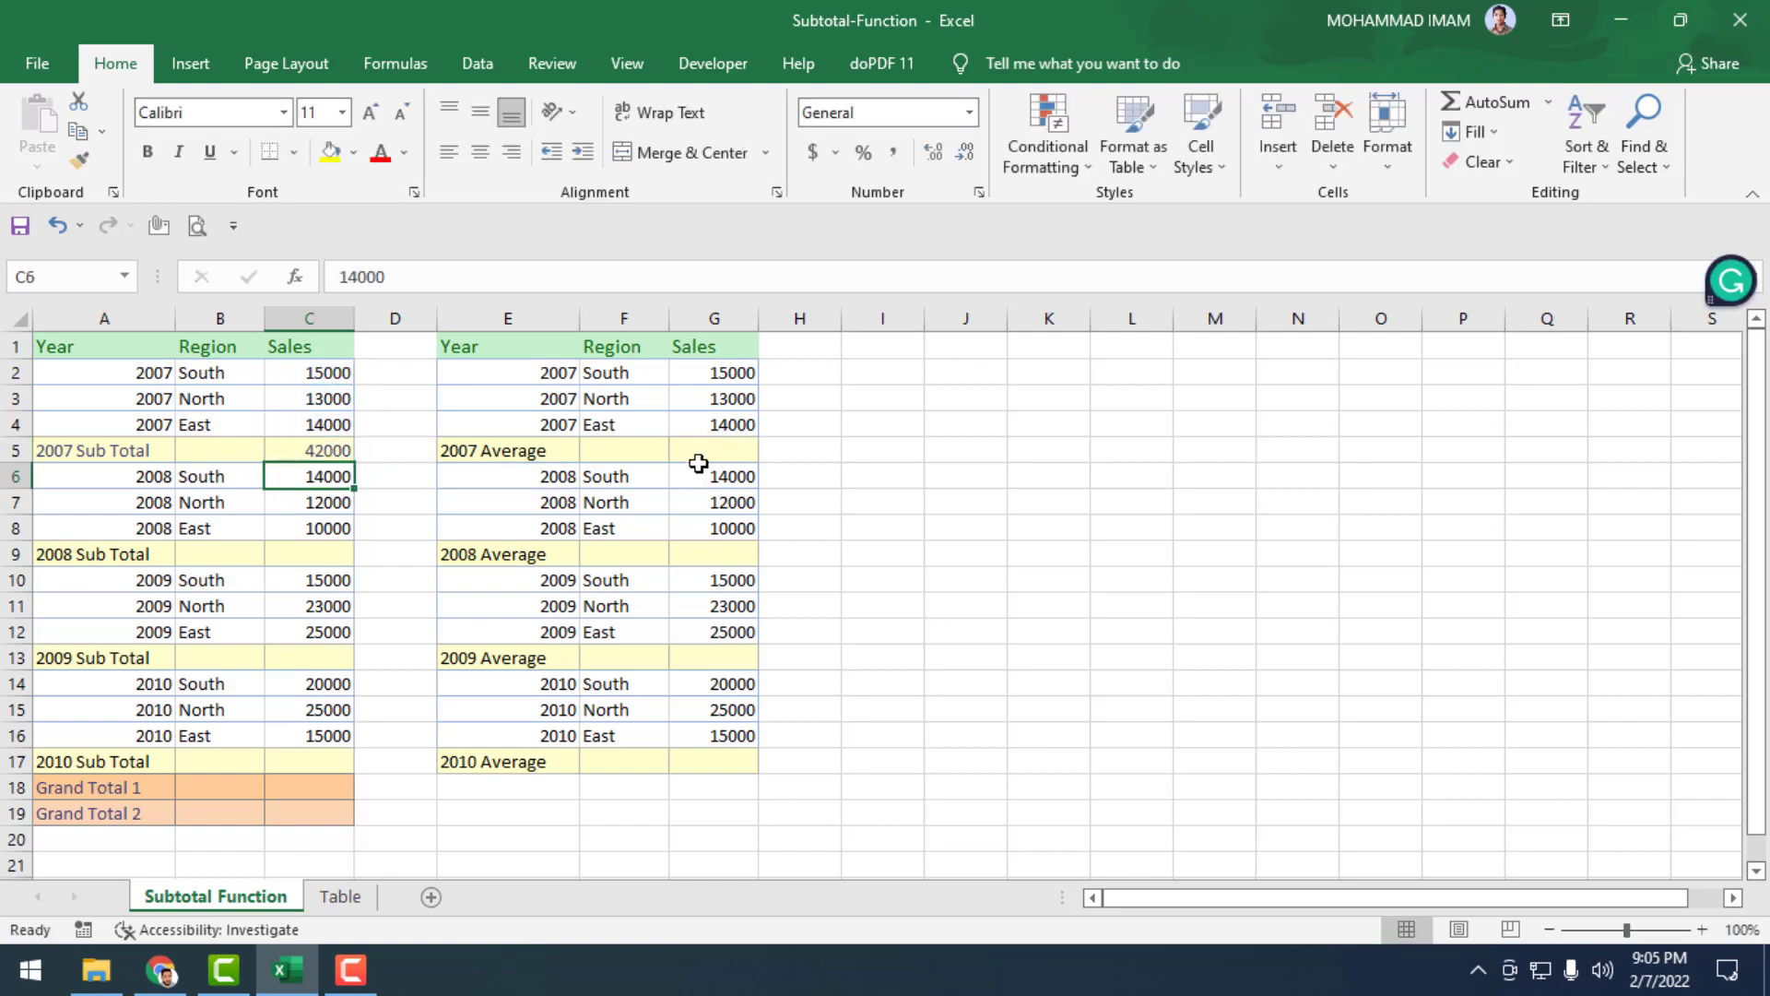
{"action": "left_click", "coordinate": [302, 450]}
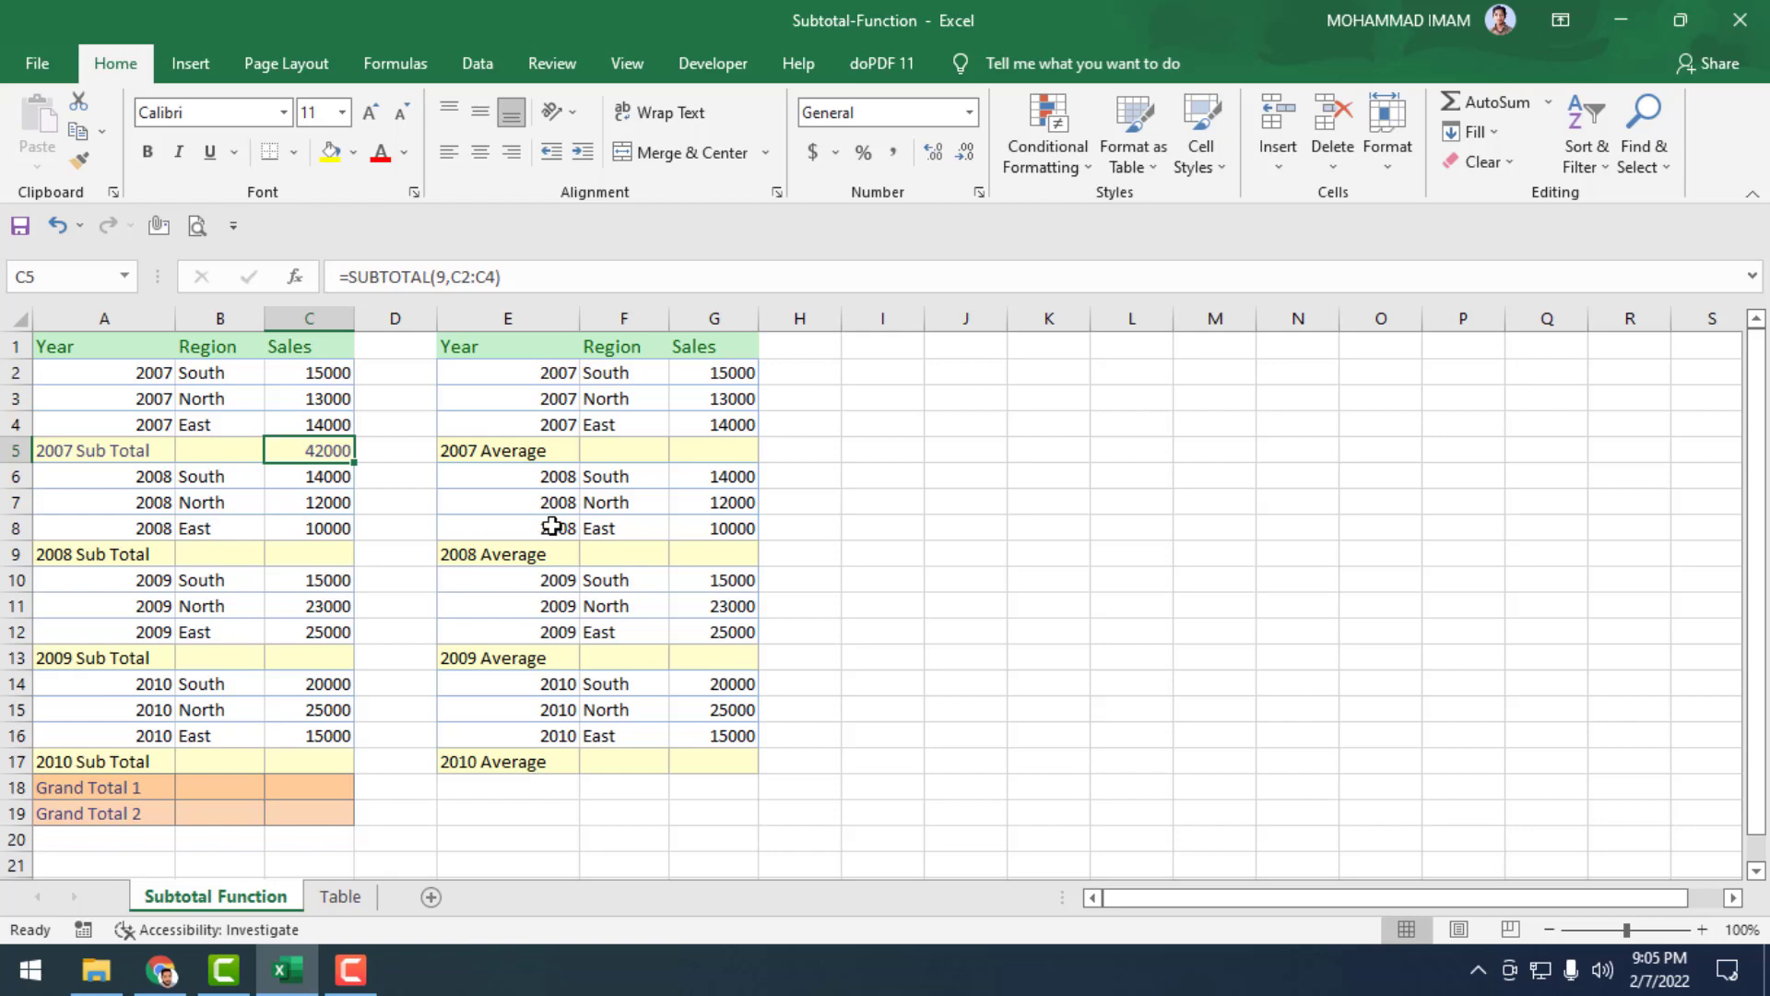
Copy the C5 formula into C9, C13 and C17, giving 36000, 63000 and 60000
{"action": "key", "text": "ctrl+c"}
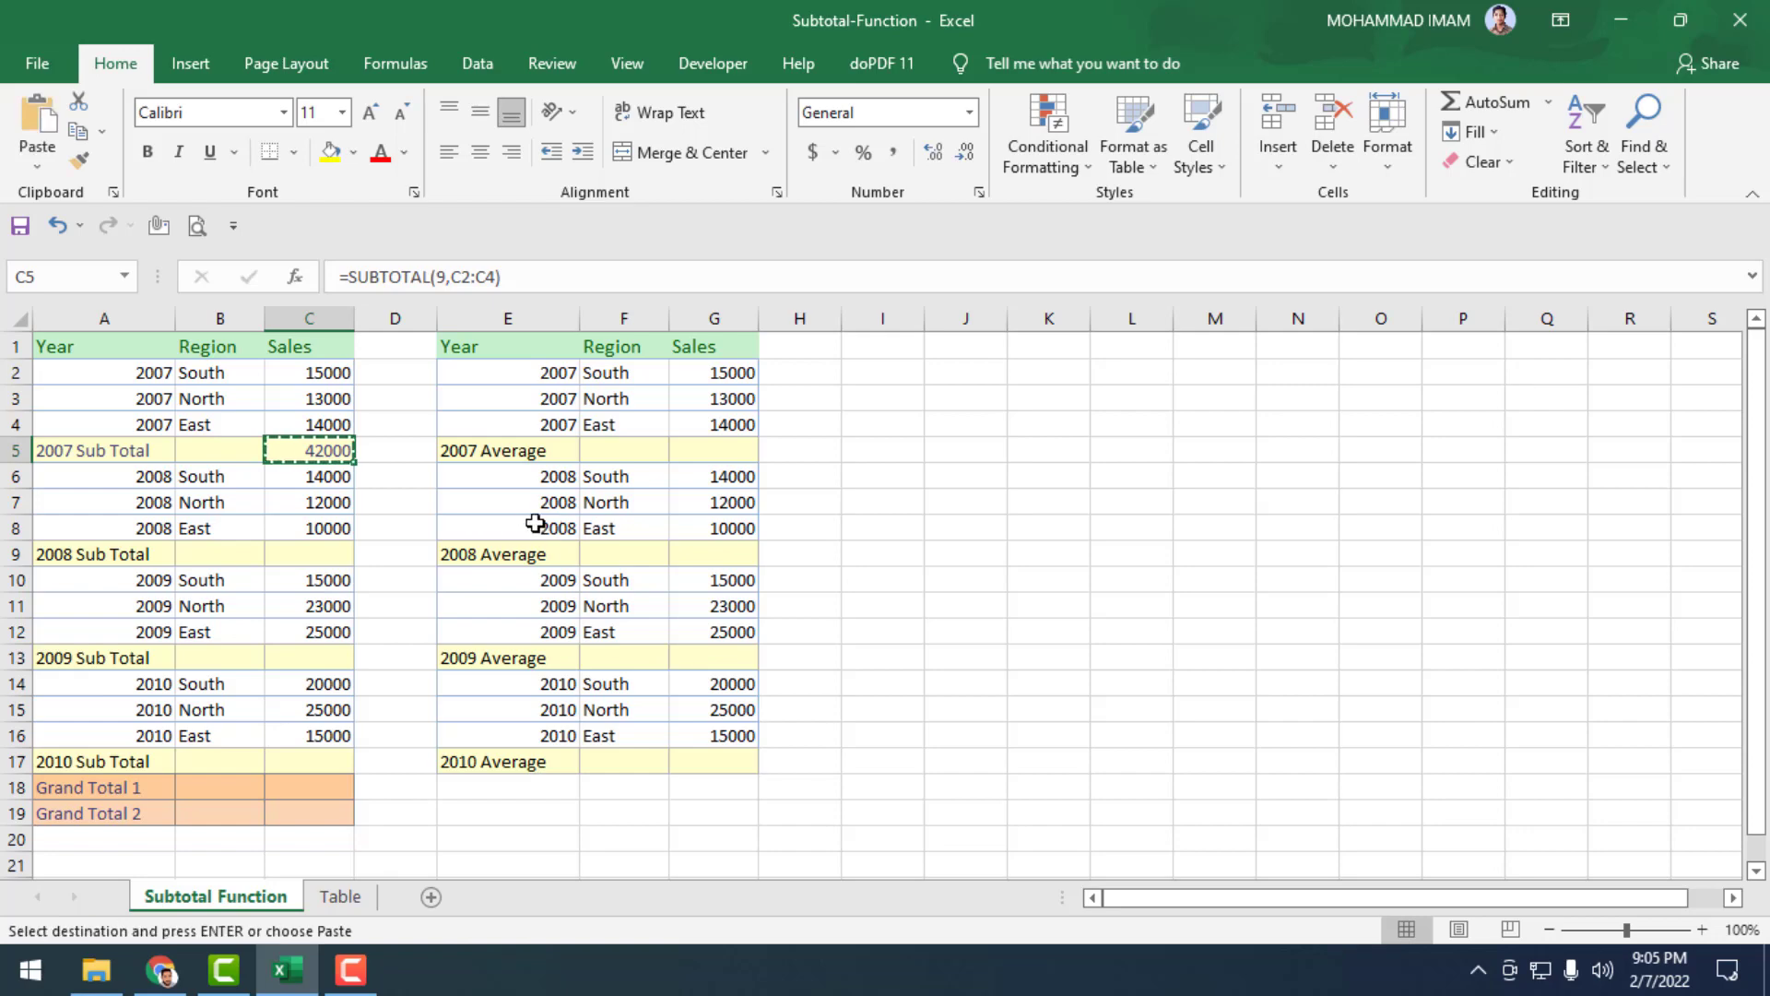
{"action": "left_click", "coordinate": [315, 552]}
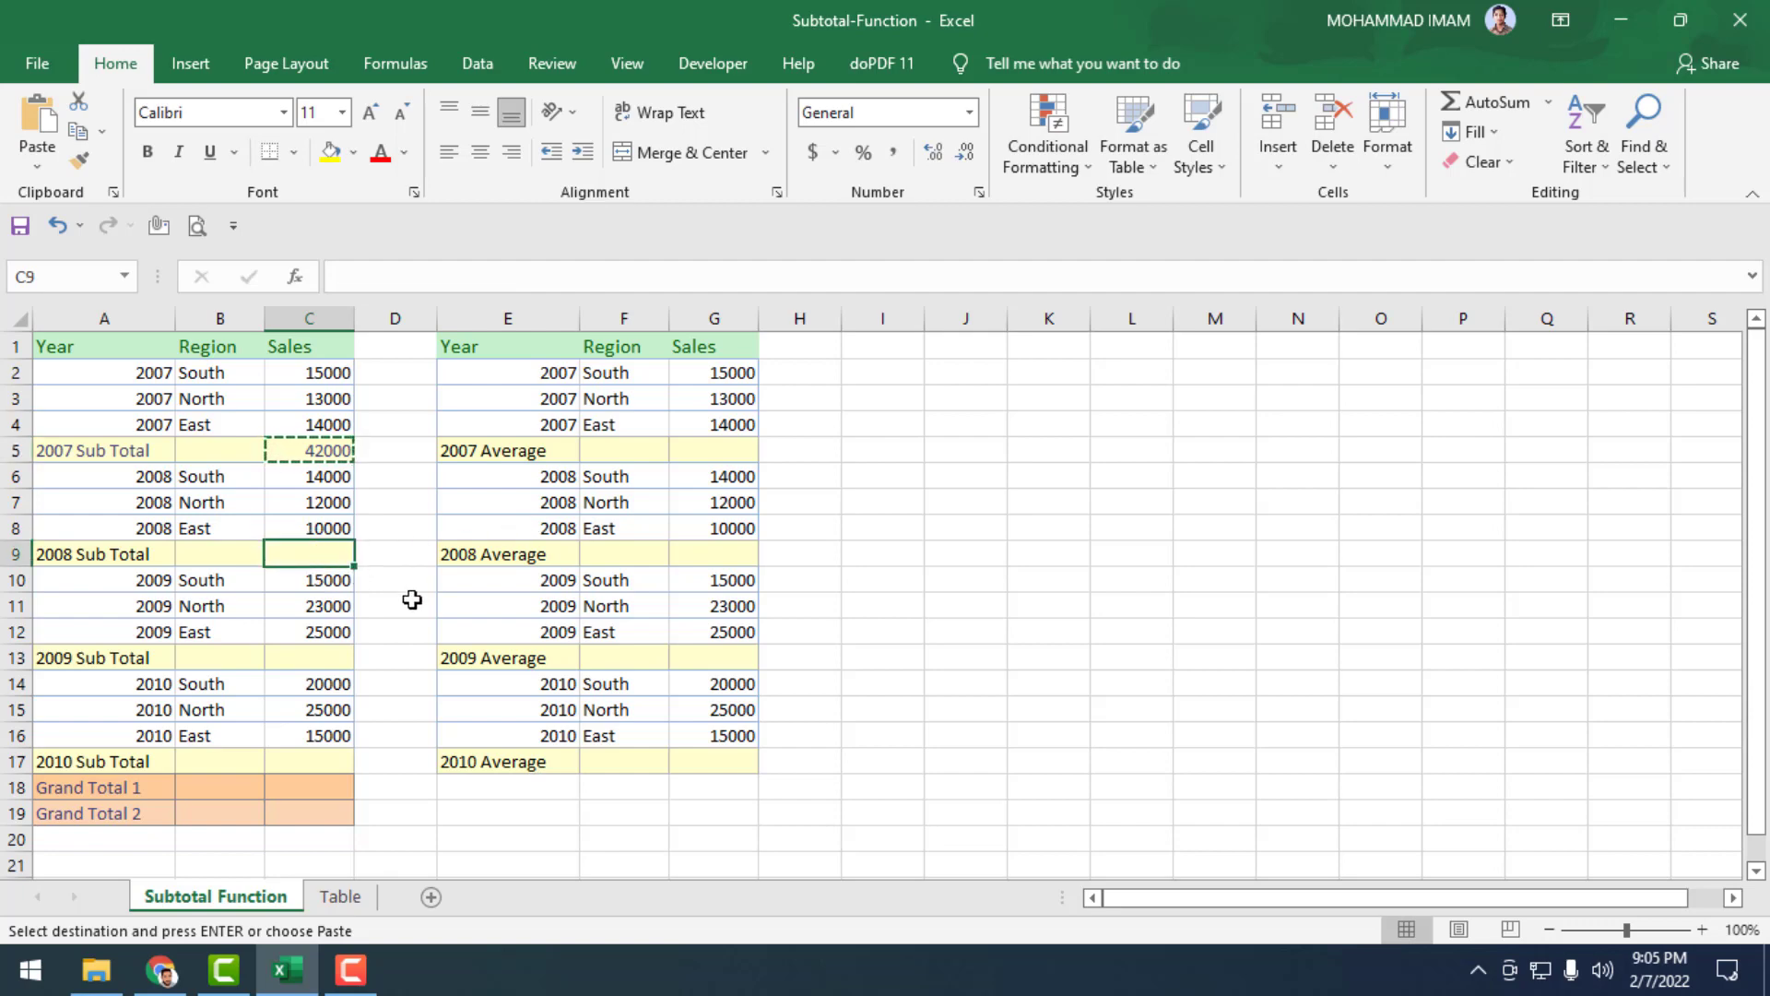
{"action": "key", "text": "ctrl+v"}
{"action": "left_click", "coordinate": [337, 655]}
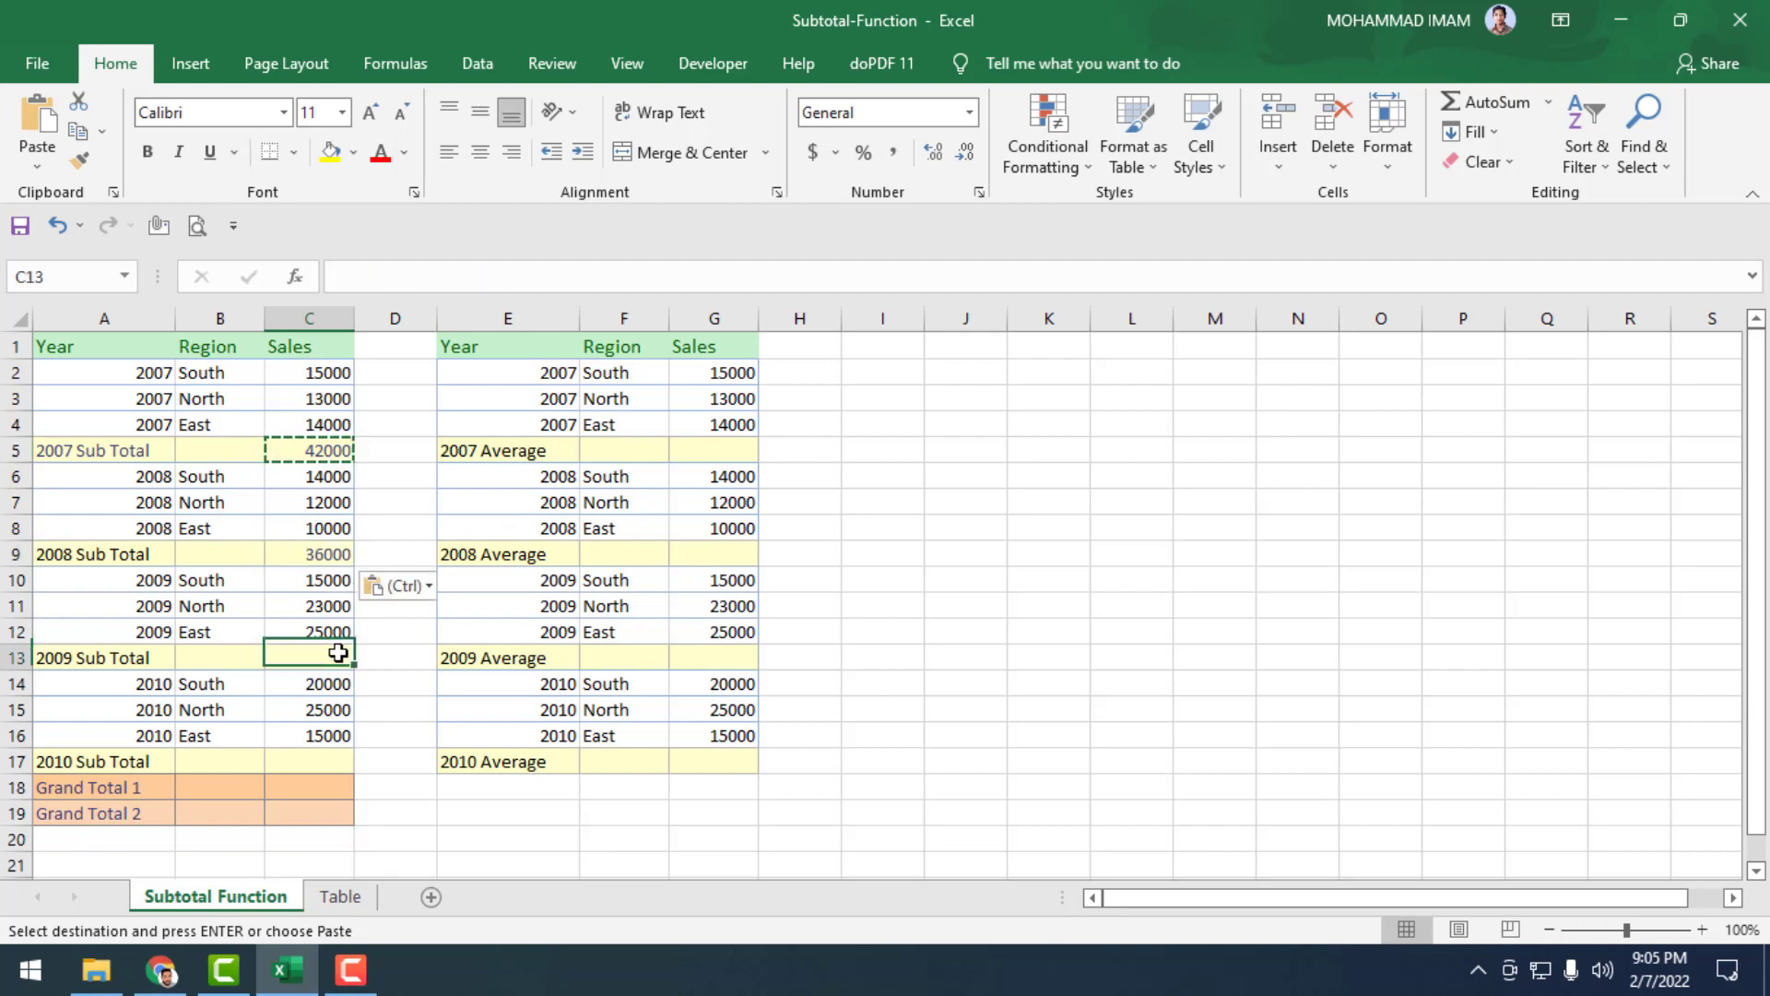
{"action": "key", "text": "ctrl+v"}
{"action": "left_click", "coordinate": [293, 758]}
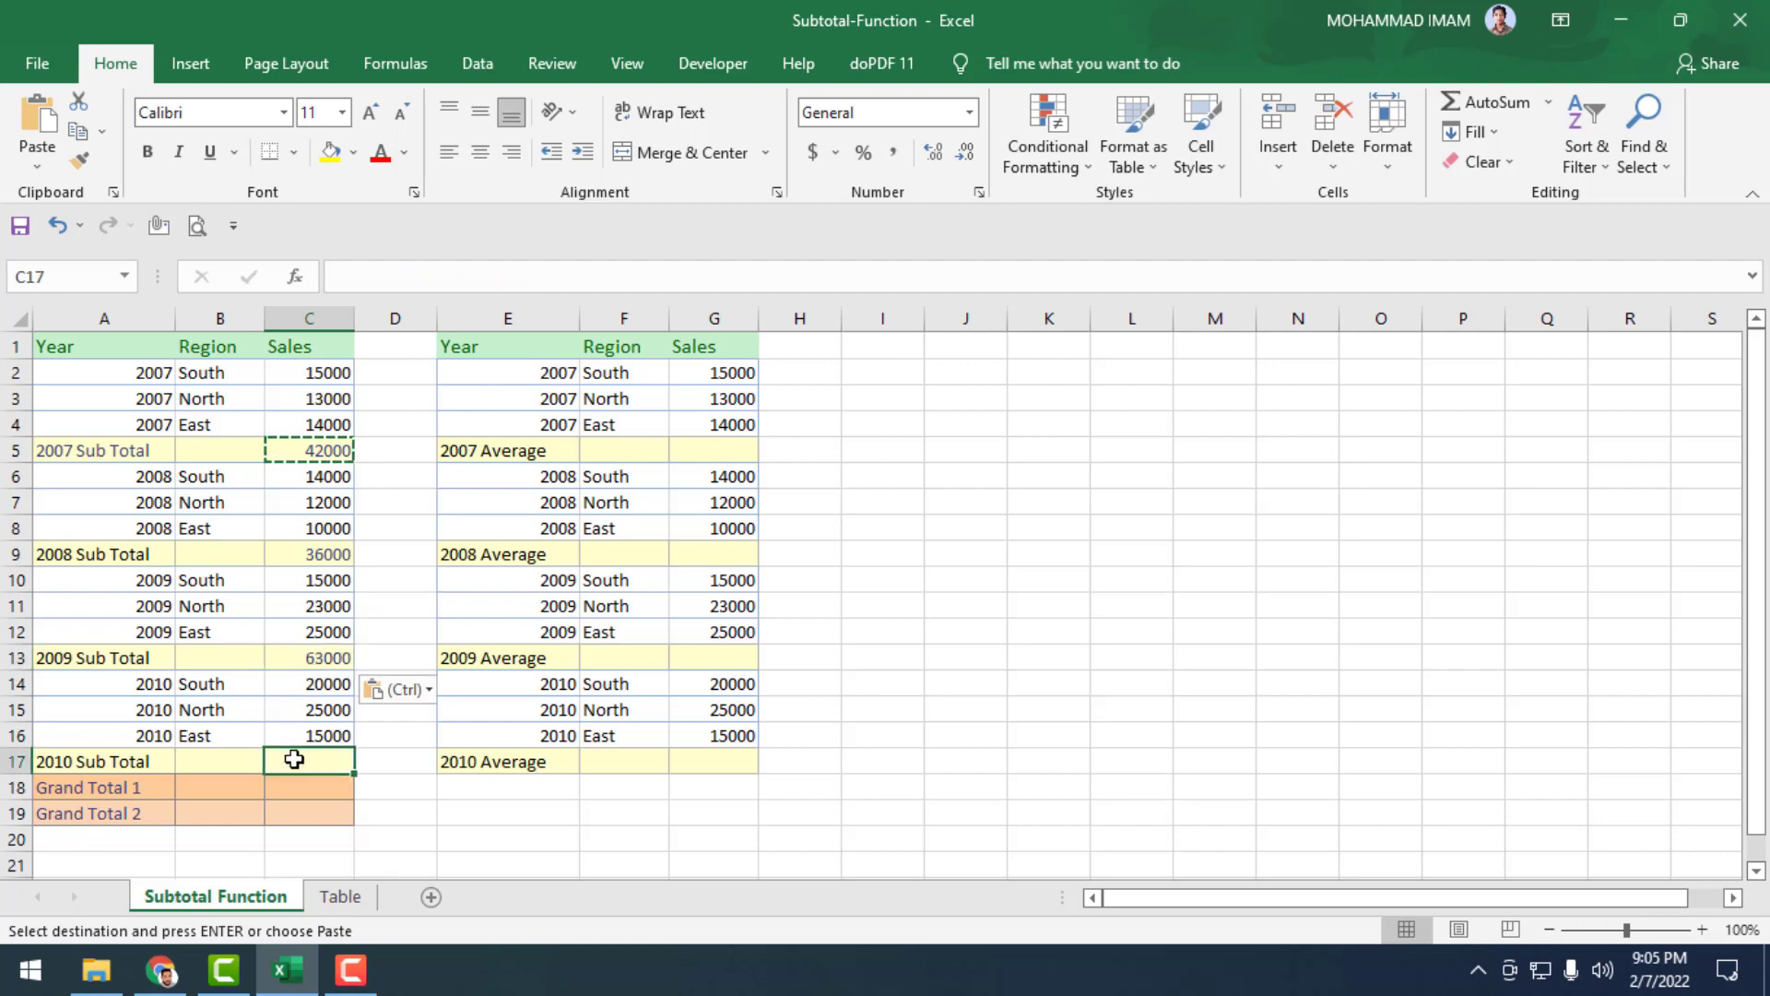
{"action": "key", "text": "ctrl+v"}
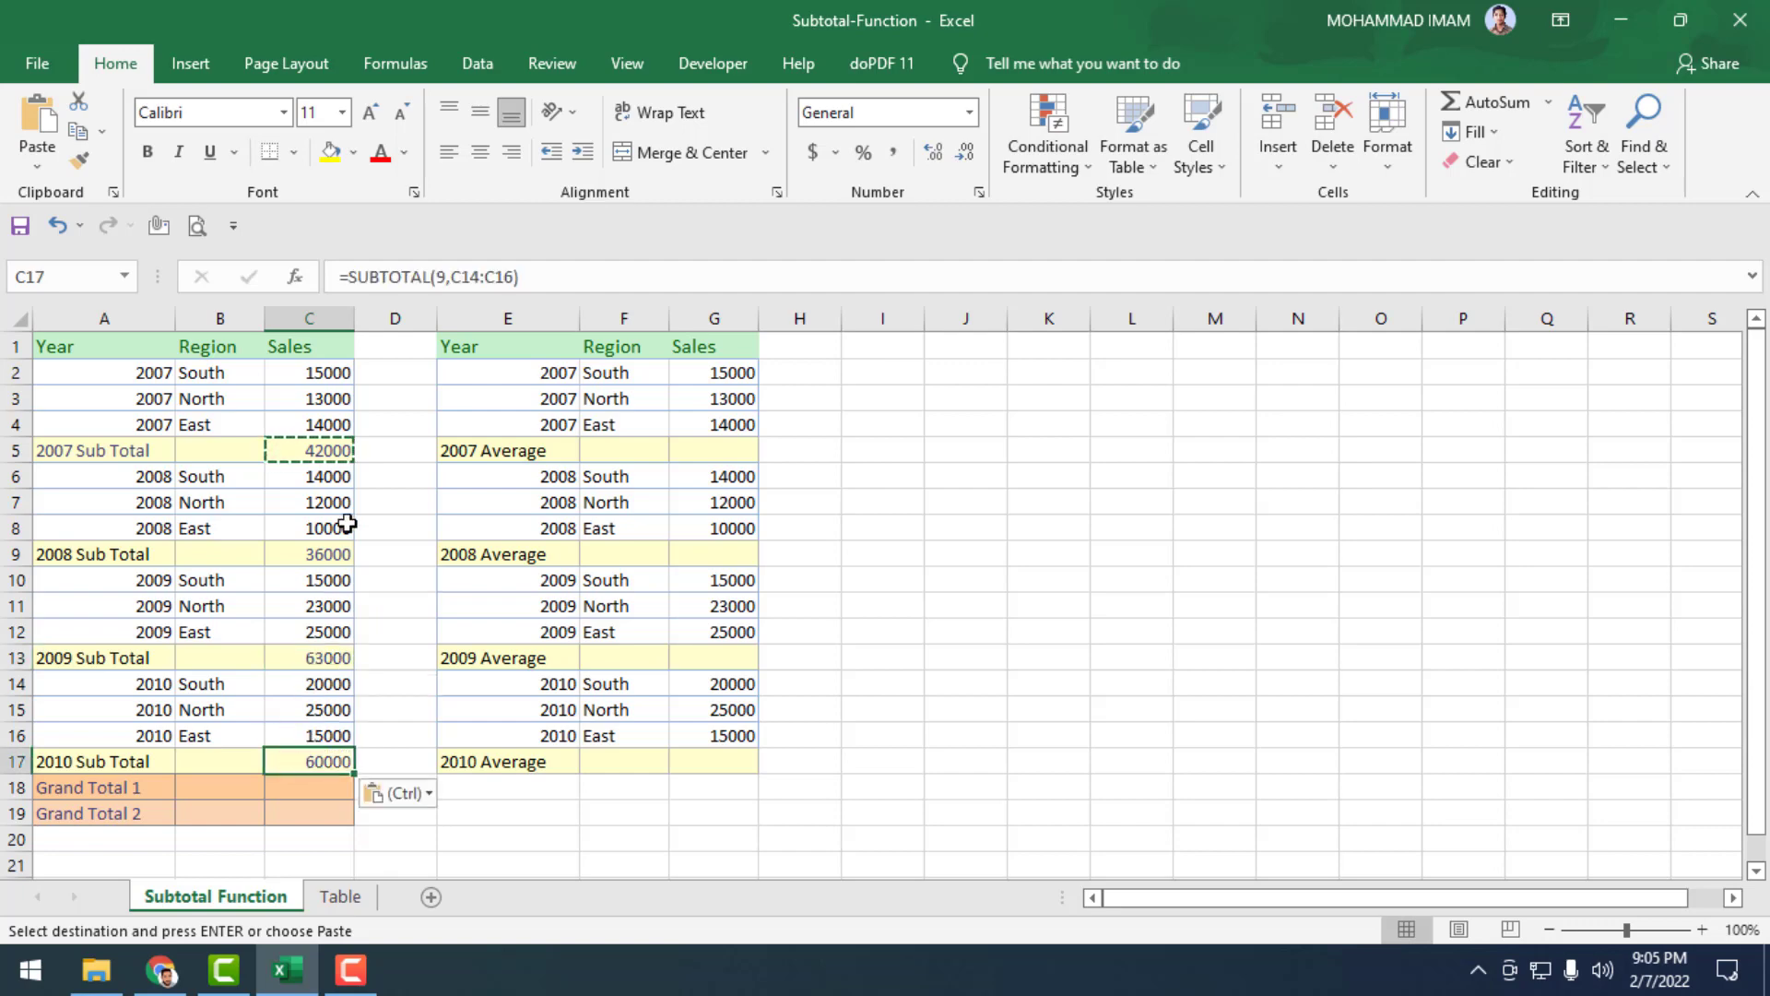
{"action": "scroll", "coordinate": [298, 700], "scroll_direction": "down", "scroll_amount": 1}
{"action": "scroll", "coordinate": [295, 708], "scroll_direction": "down", "scroll_amount": 1}
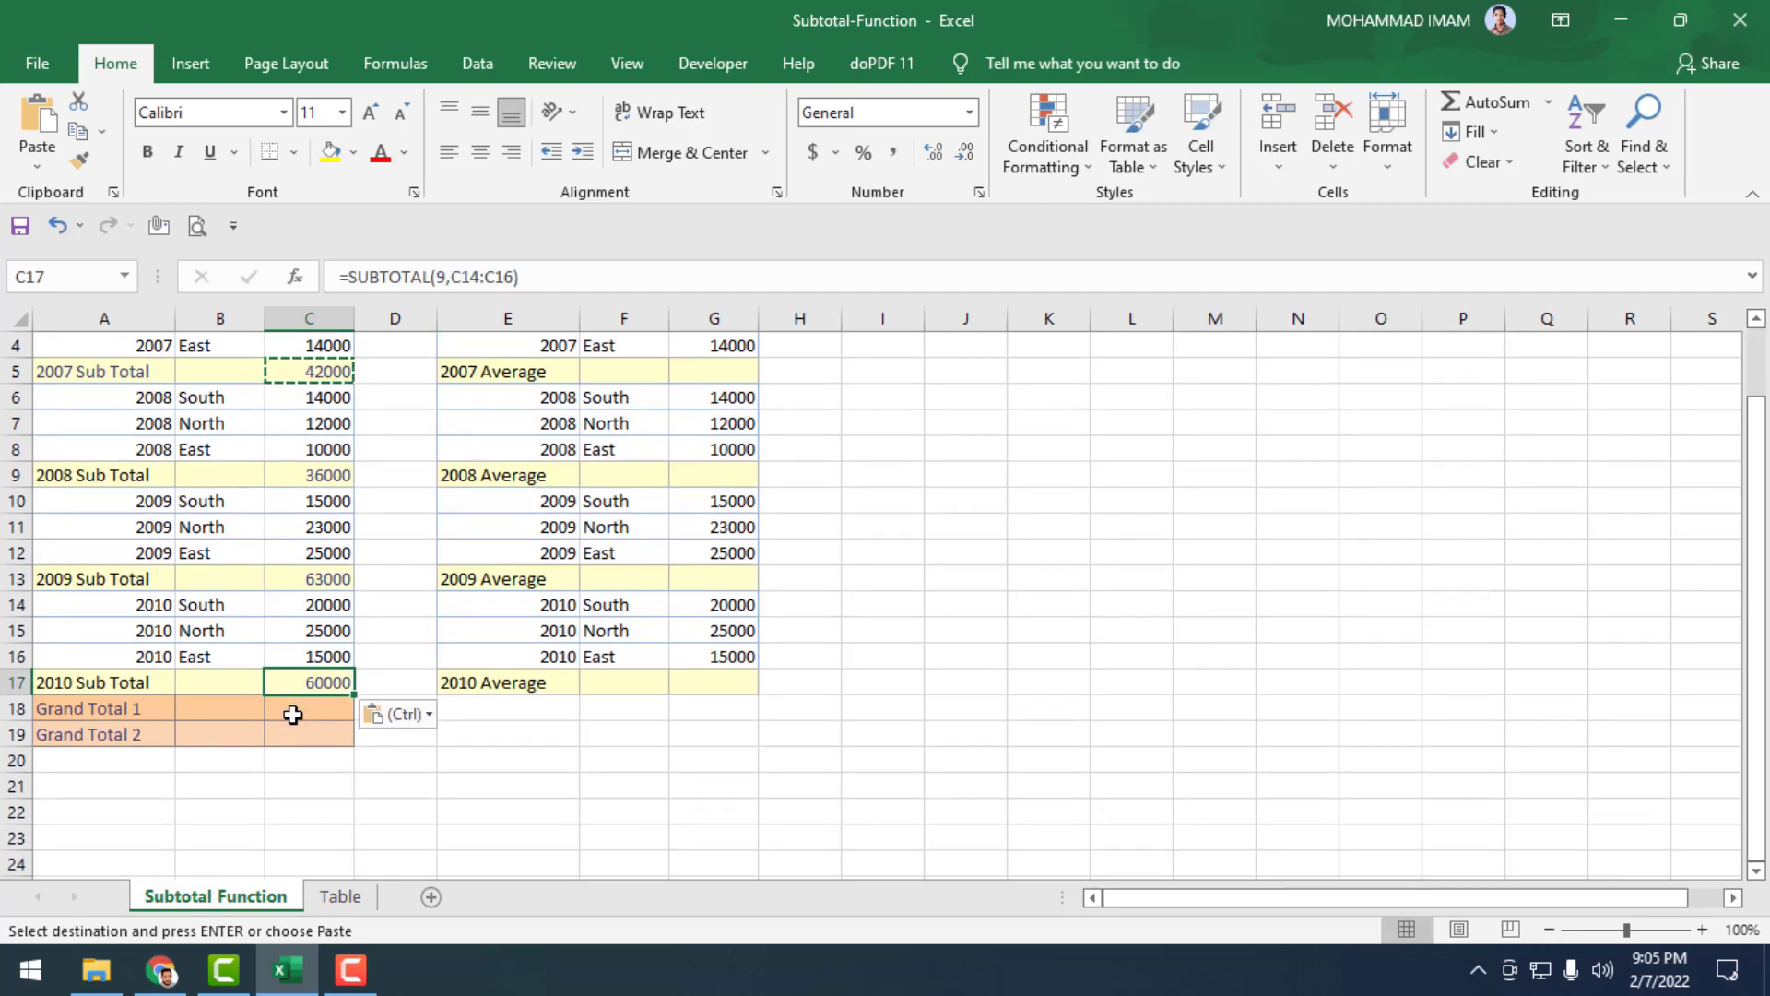
{"action": "scroll", "coordinate": [293, 714], "scroll_direction": "up", "scroll_amount": 2}
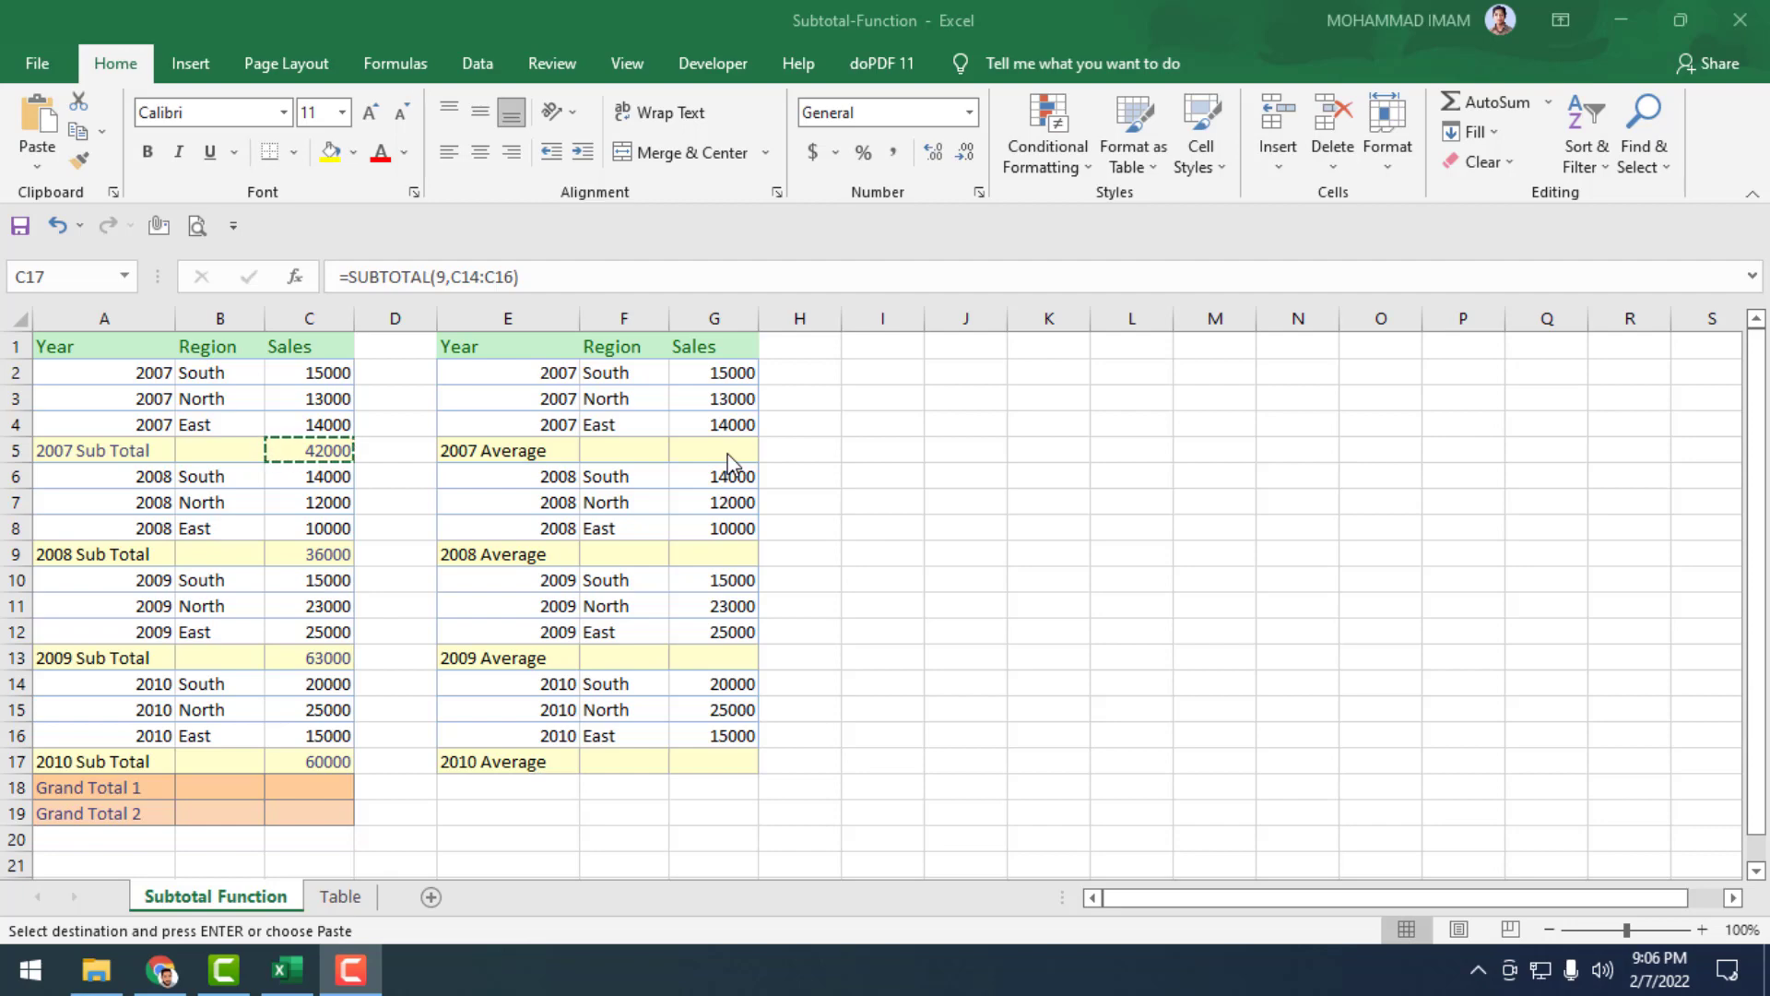
{"action": "key", "text": "ctrl+v"}
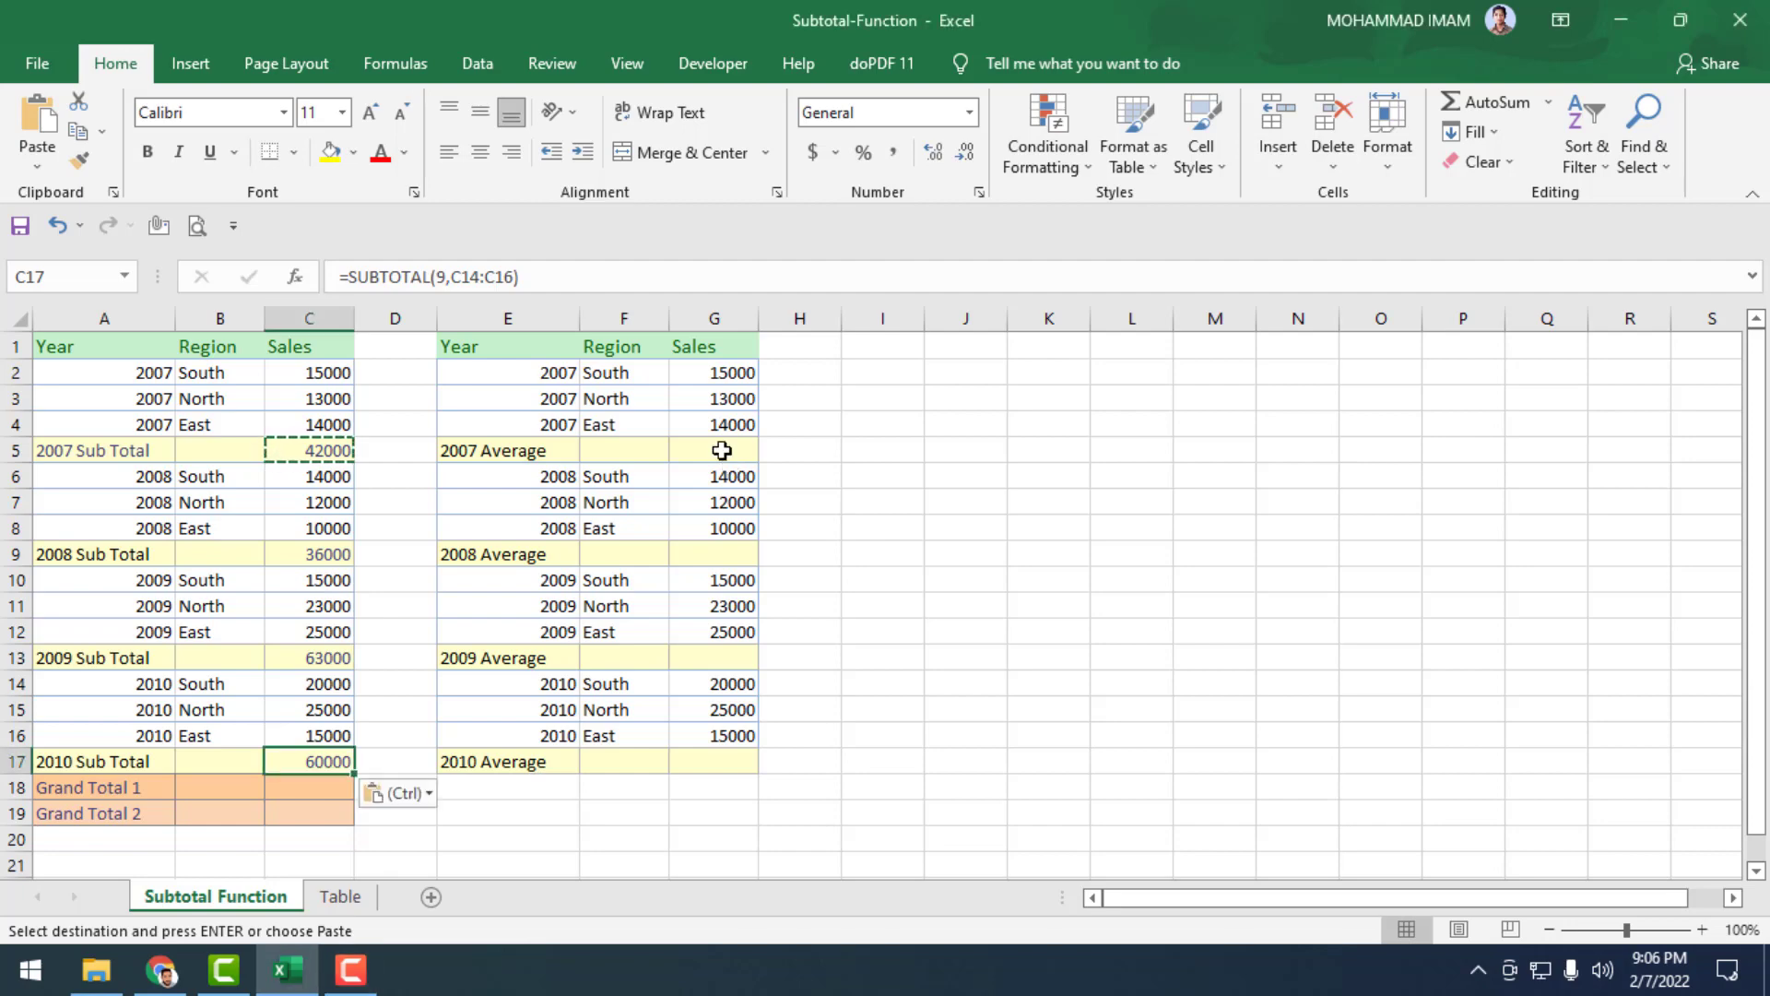
Enter =SUBTOTAL(1,G2:G4) in the 2007 Average cell G5, showing 14000
{"action": "left_click", "coordinate": [728, 451]}
{"action": "type", "text": "="}
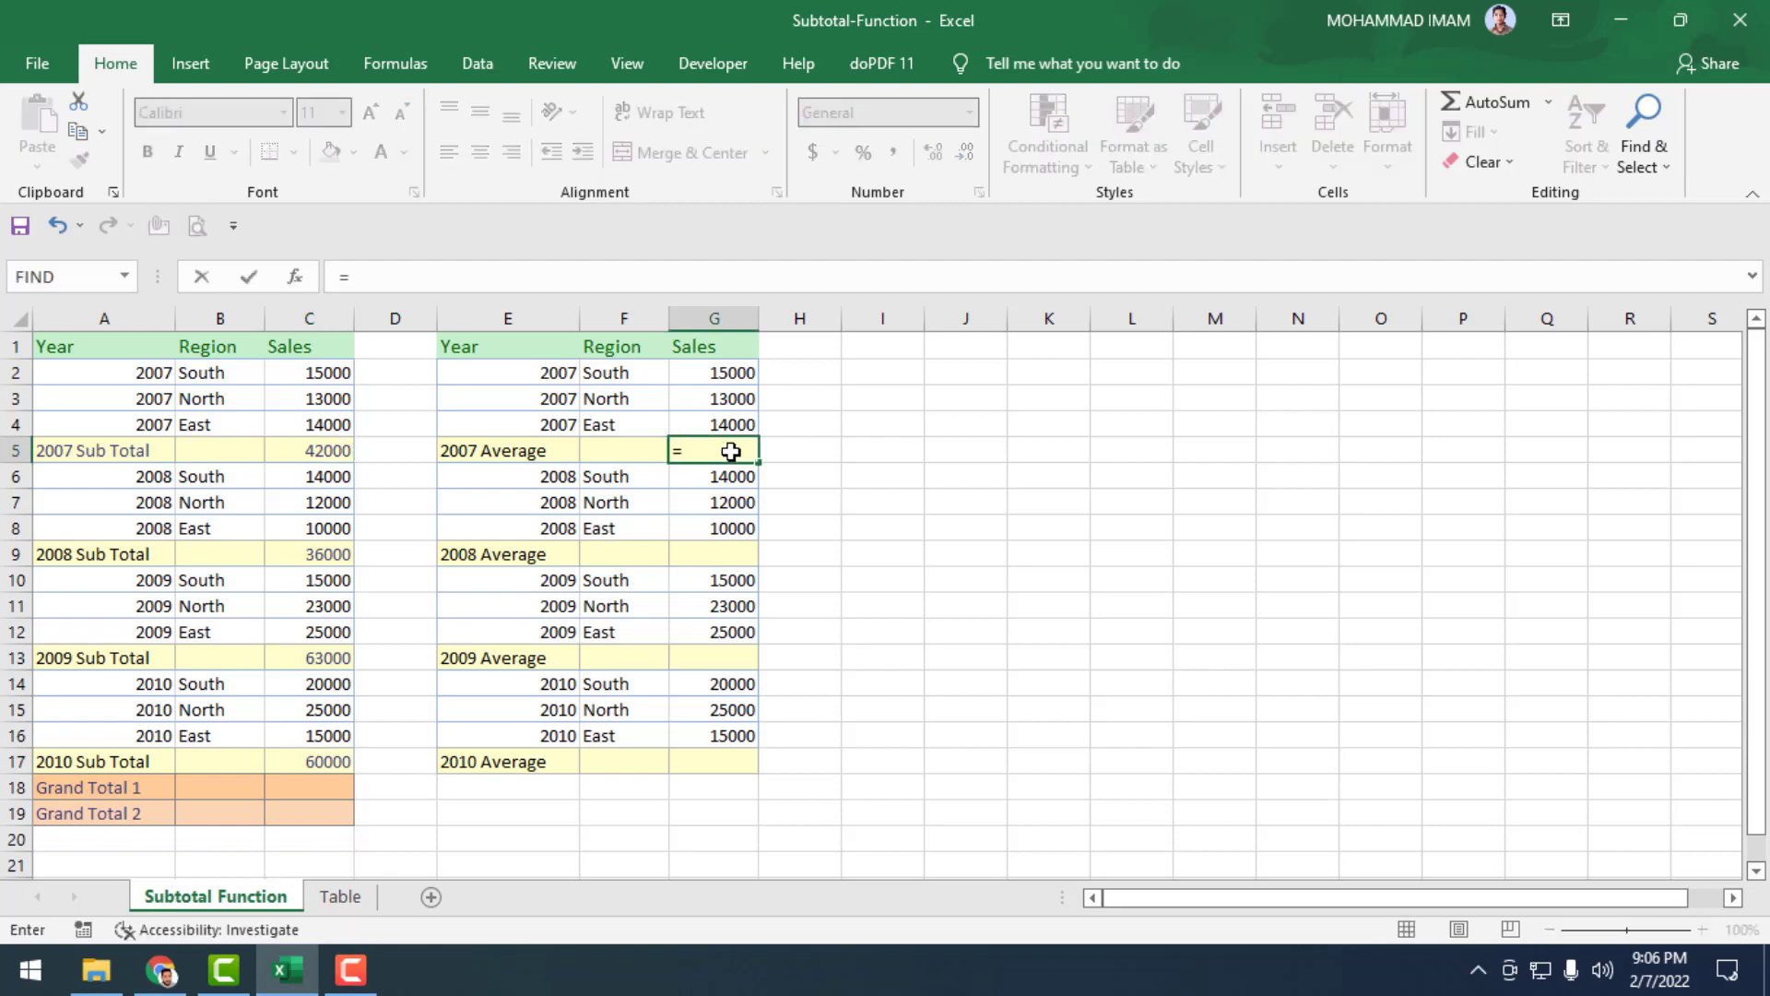
{"action": "type", "text": "subto"}
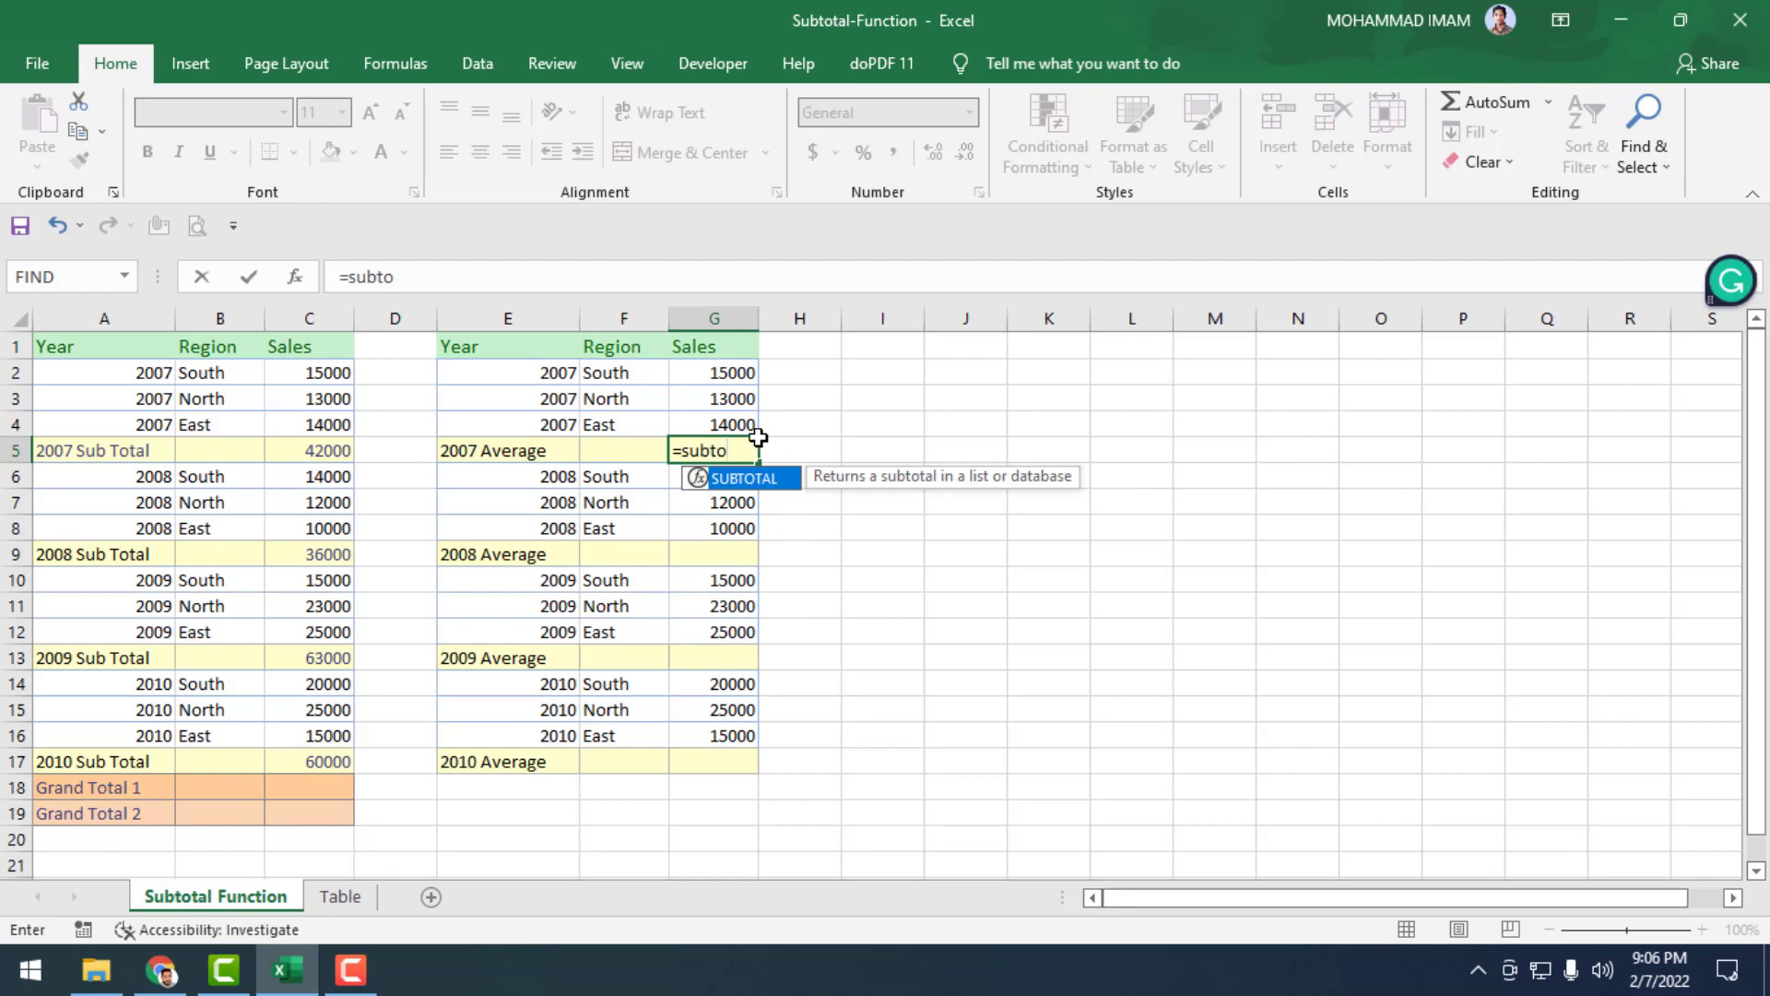
{"action": "double_click", "coordinate": [754, 478]}
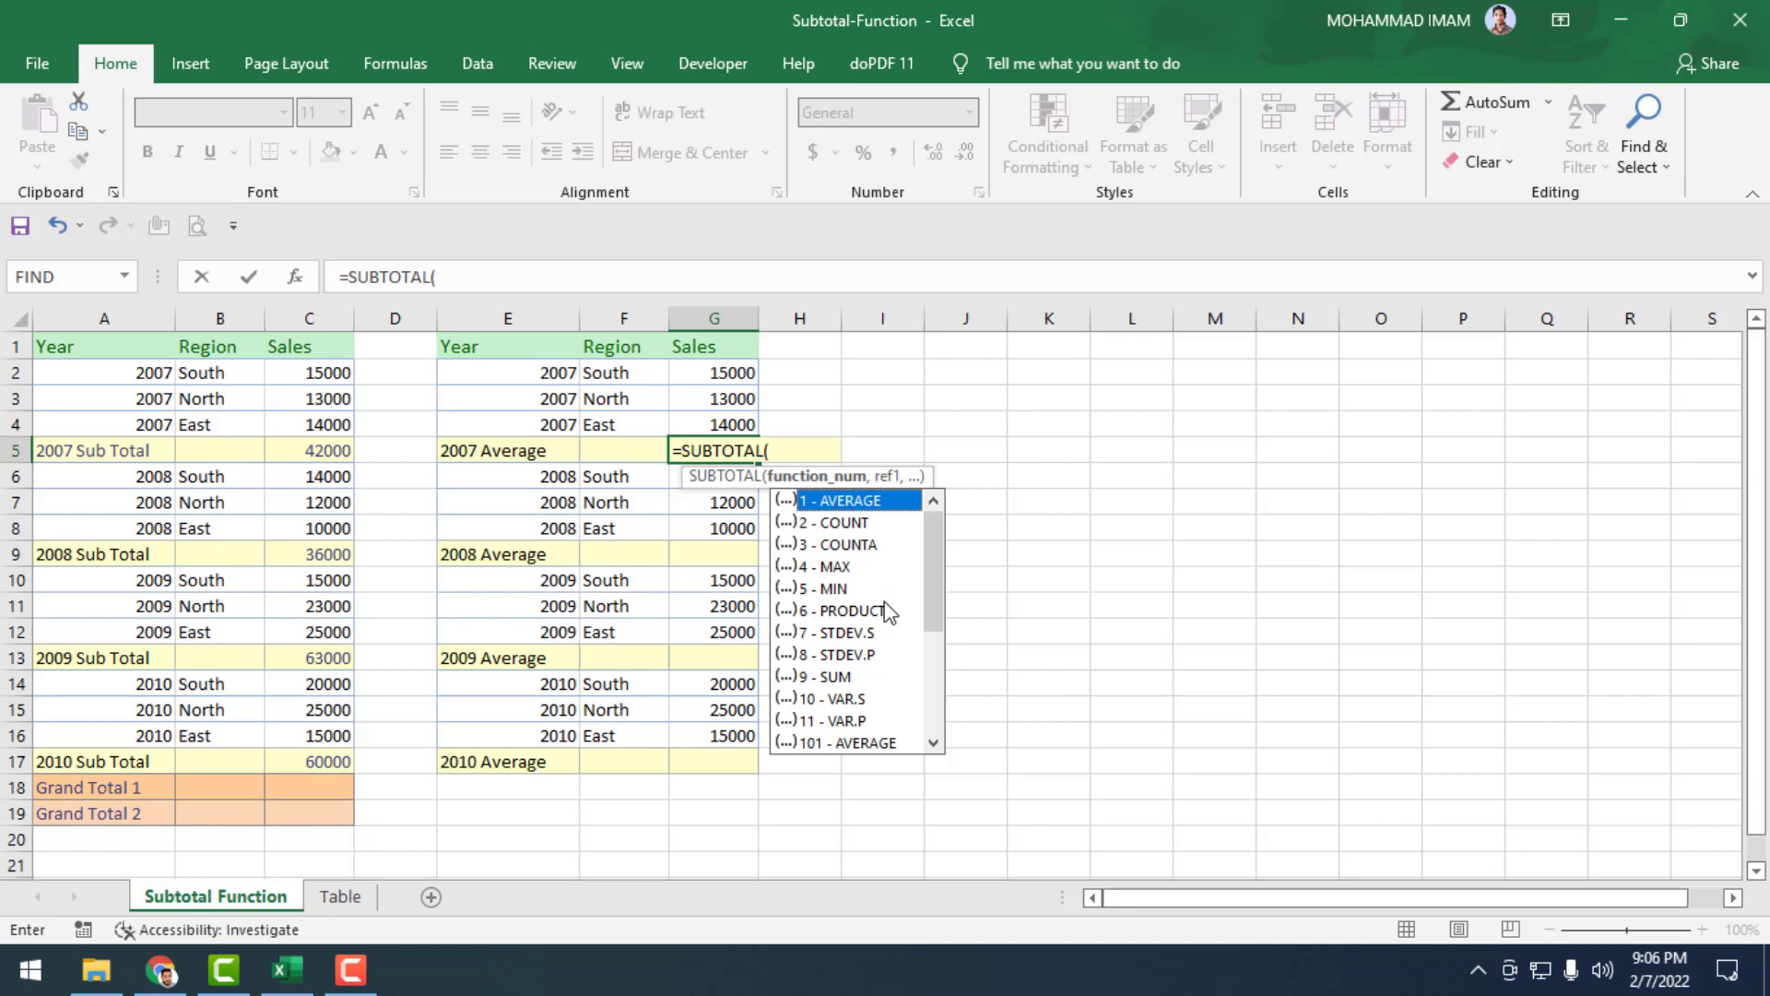
{"action": "scroll", "coordinate": [886, 612], "scroll_direction": "down", "scroll_amount": 1}
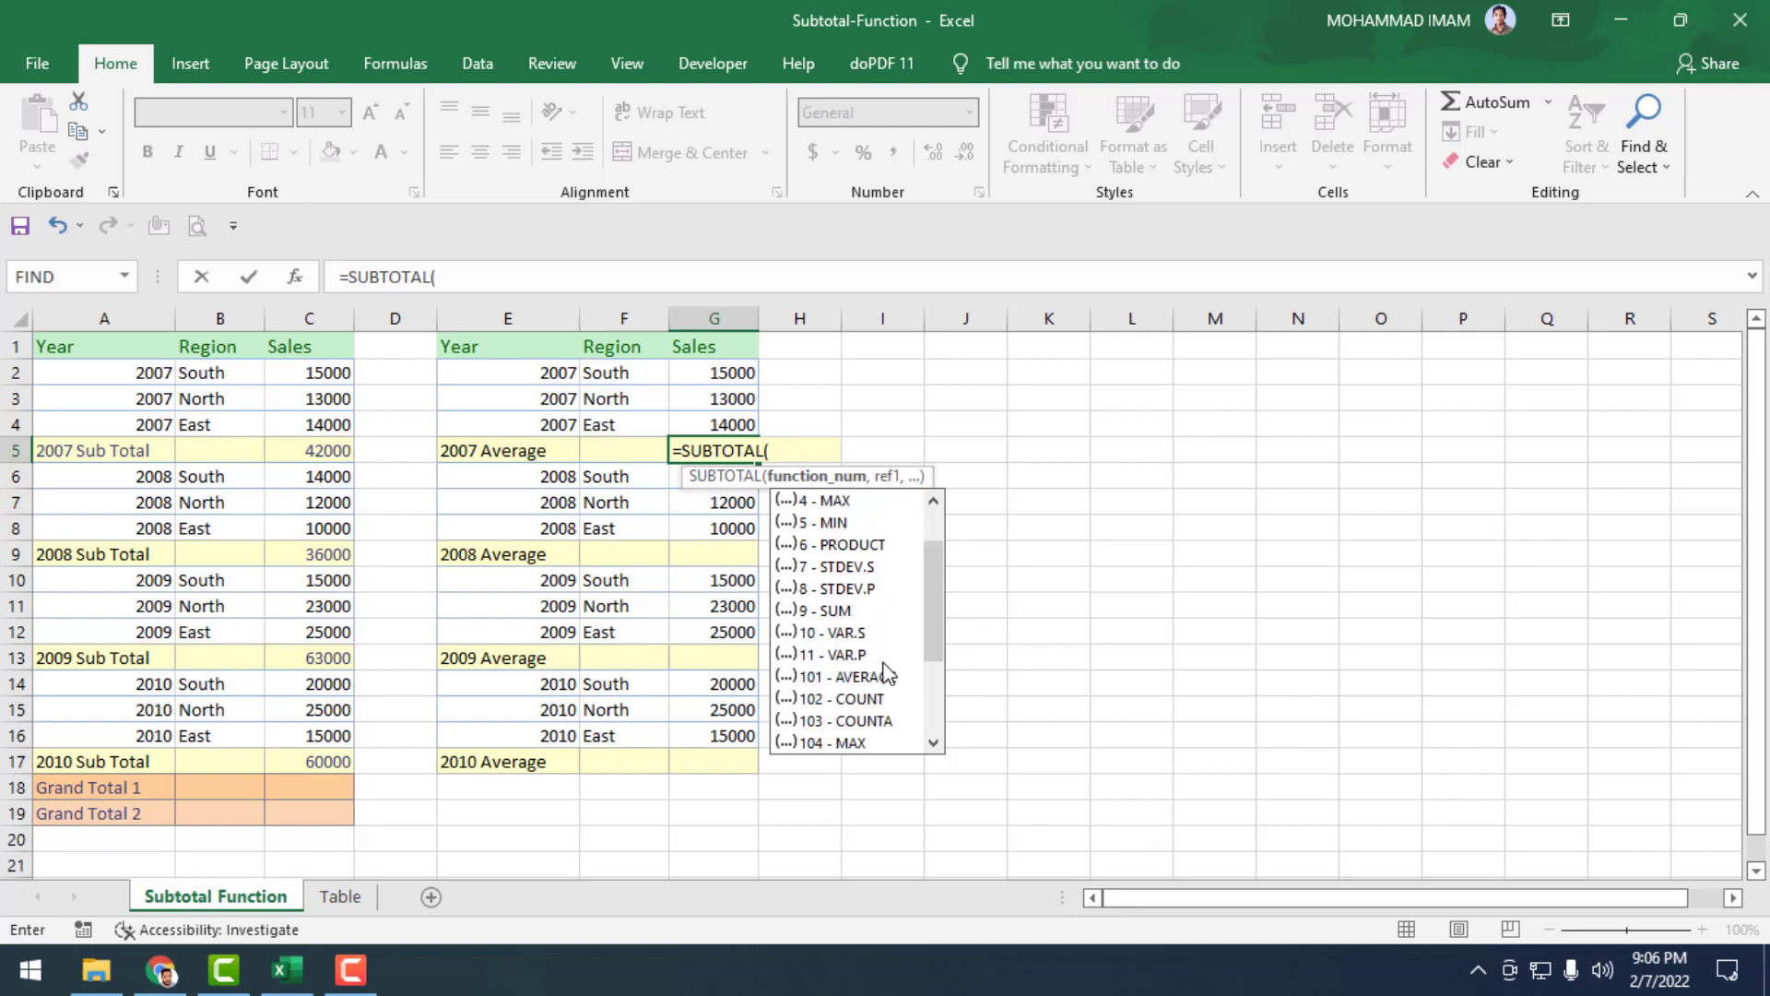
{"action": "scroll", "coordinate": [885, 599], "scroll_direction": "up", "scroll_amount": 1}
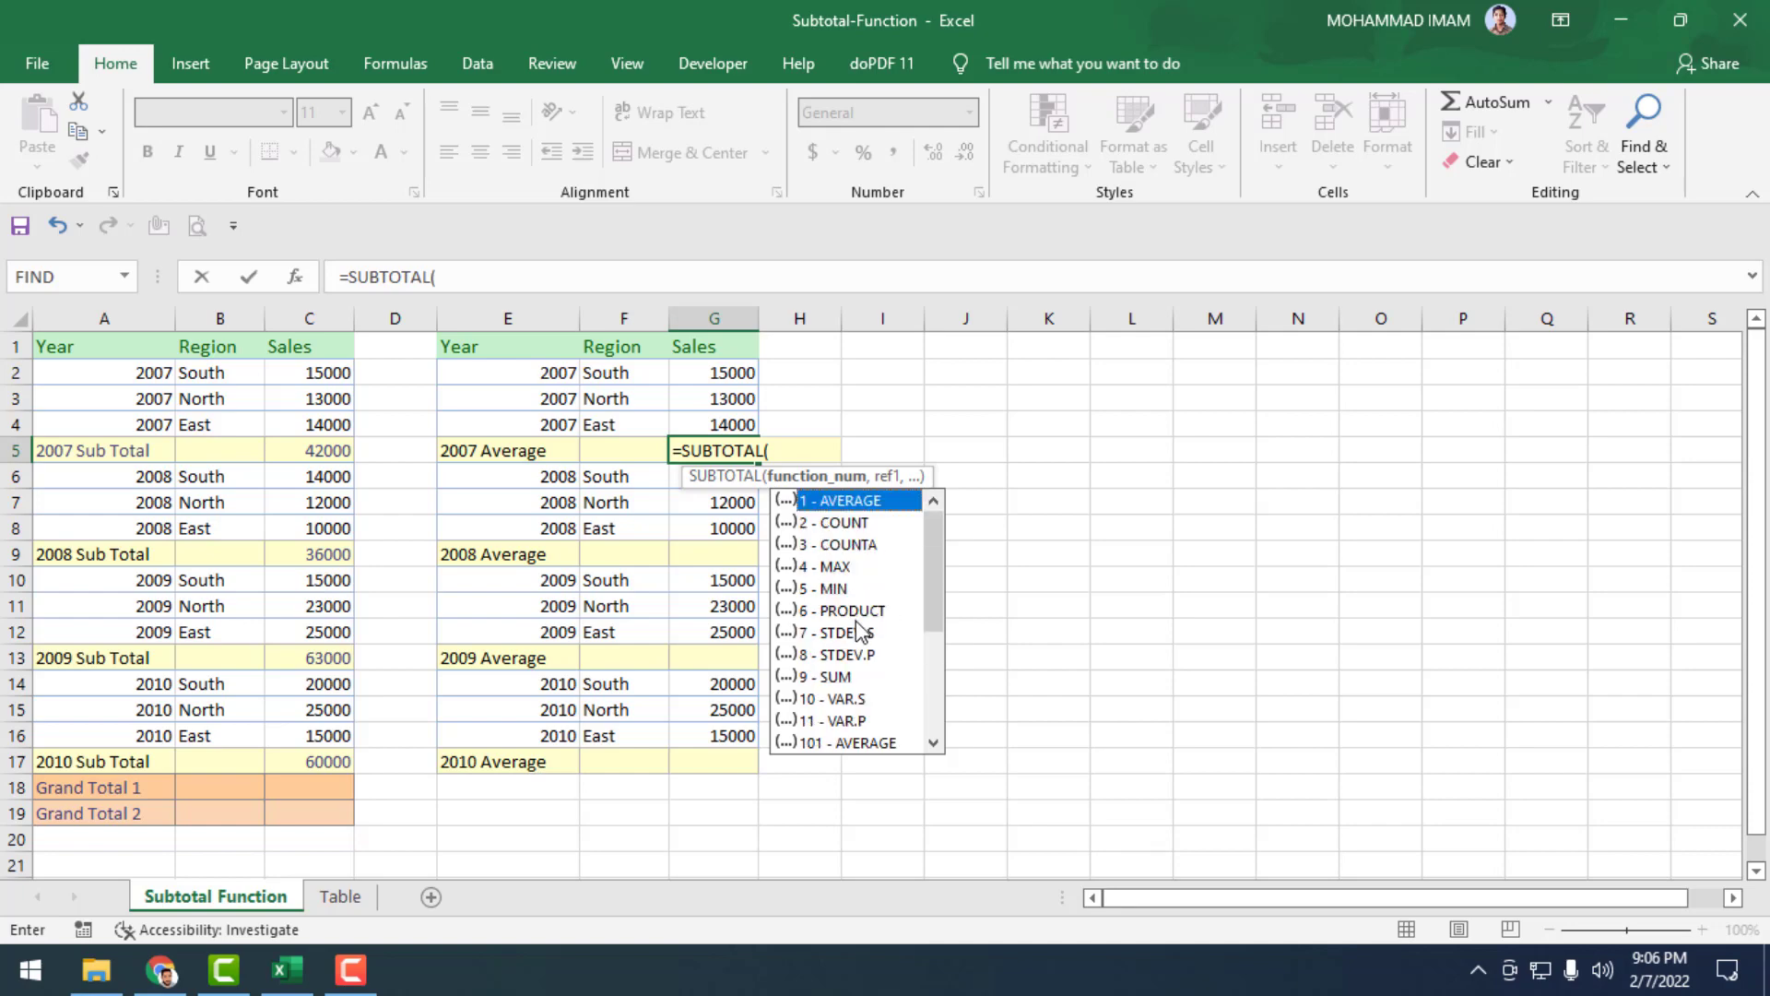
{"action": "double_click", "coordinate": [857, 503]}
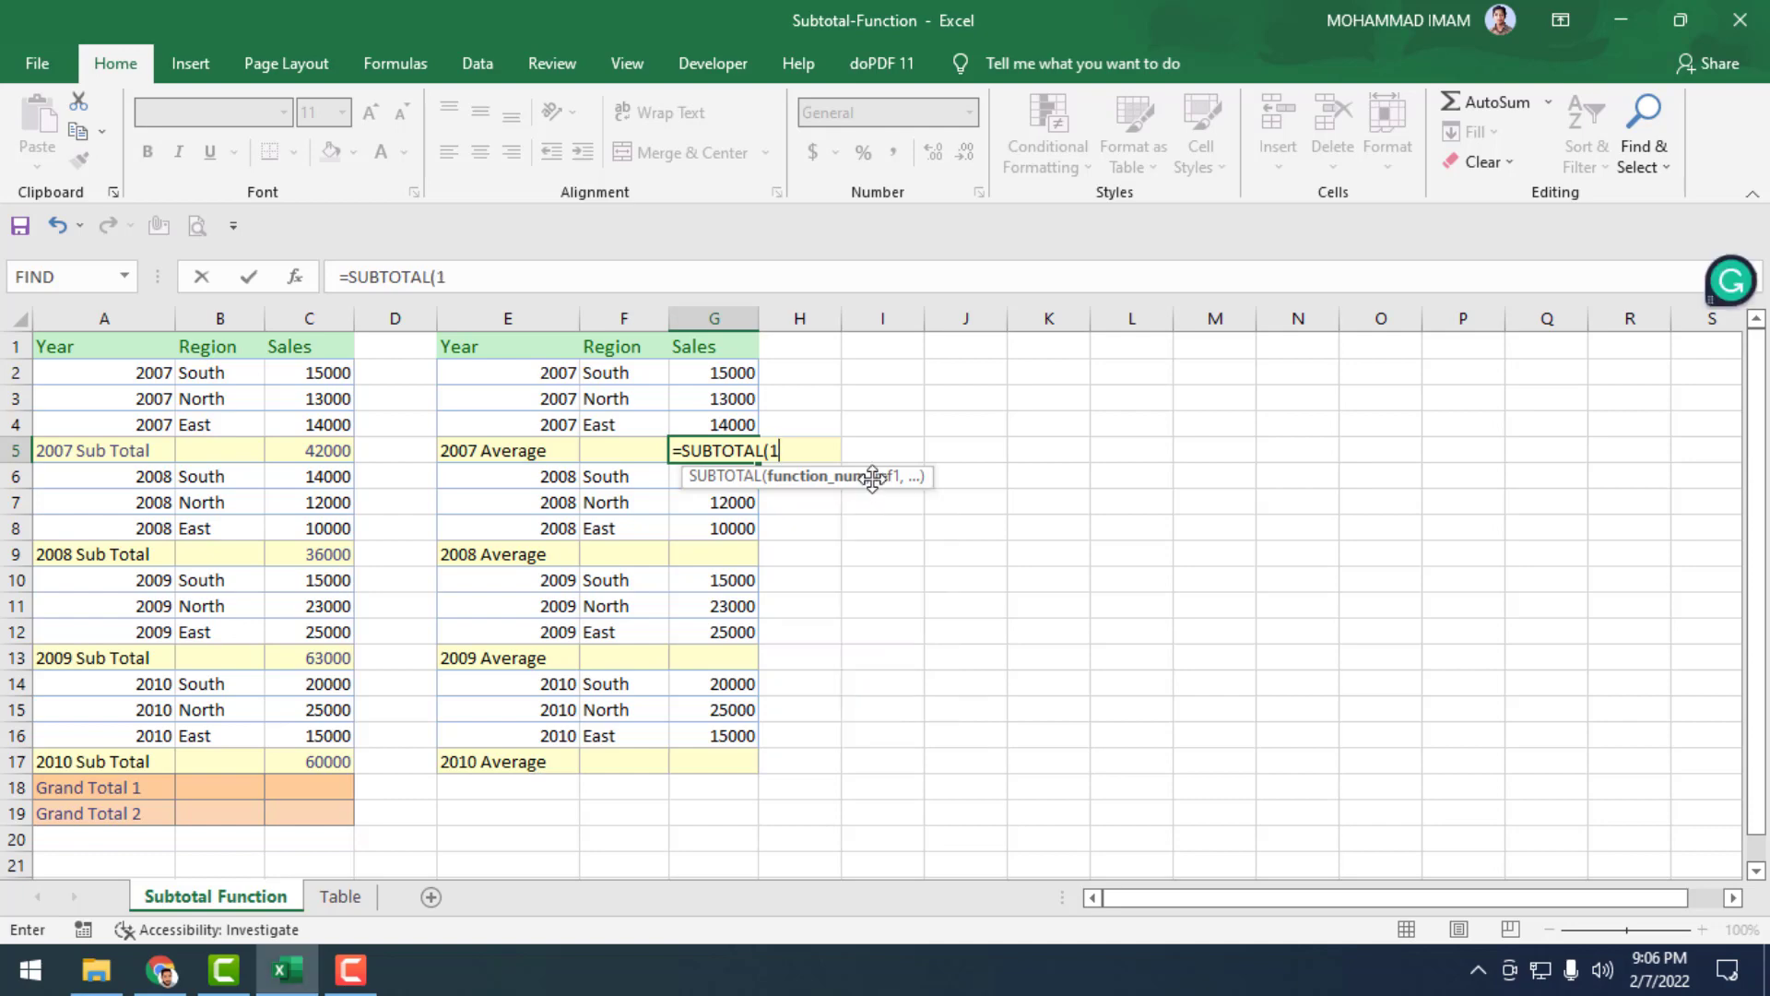
{"action": "type", "text": ","}
{"action": "left_click", "coordinate": [735, 374]}
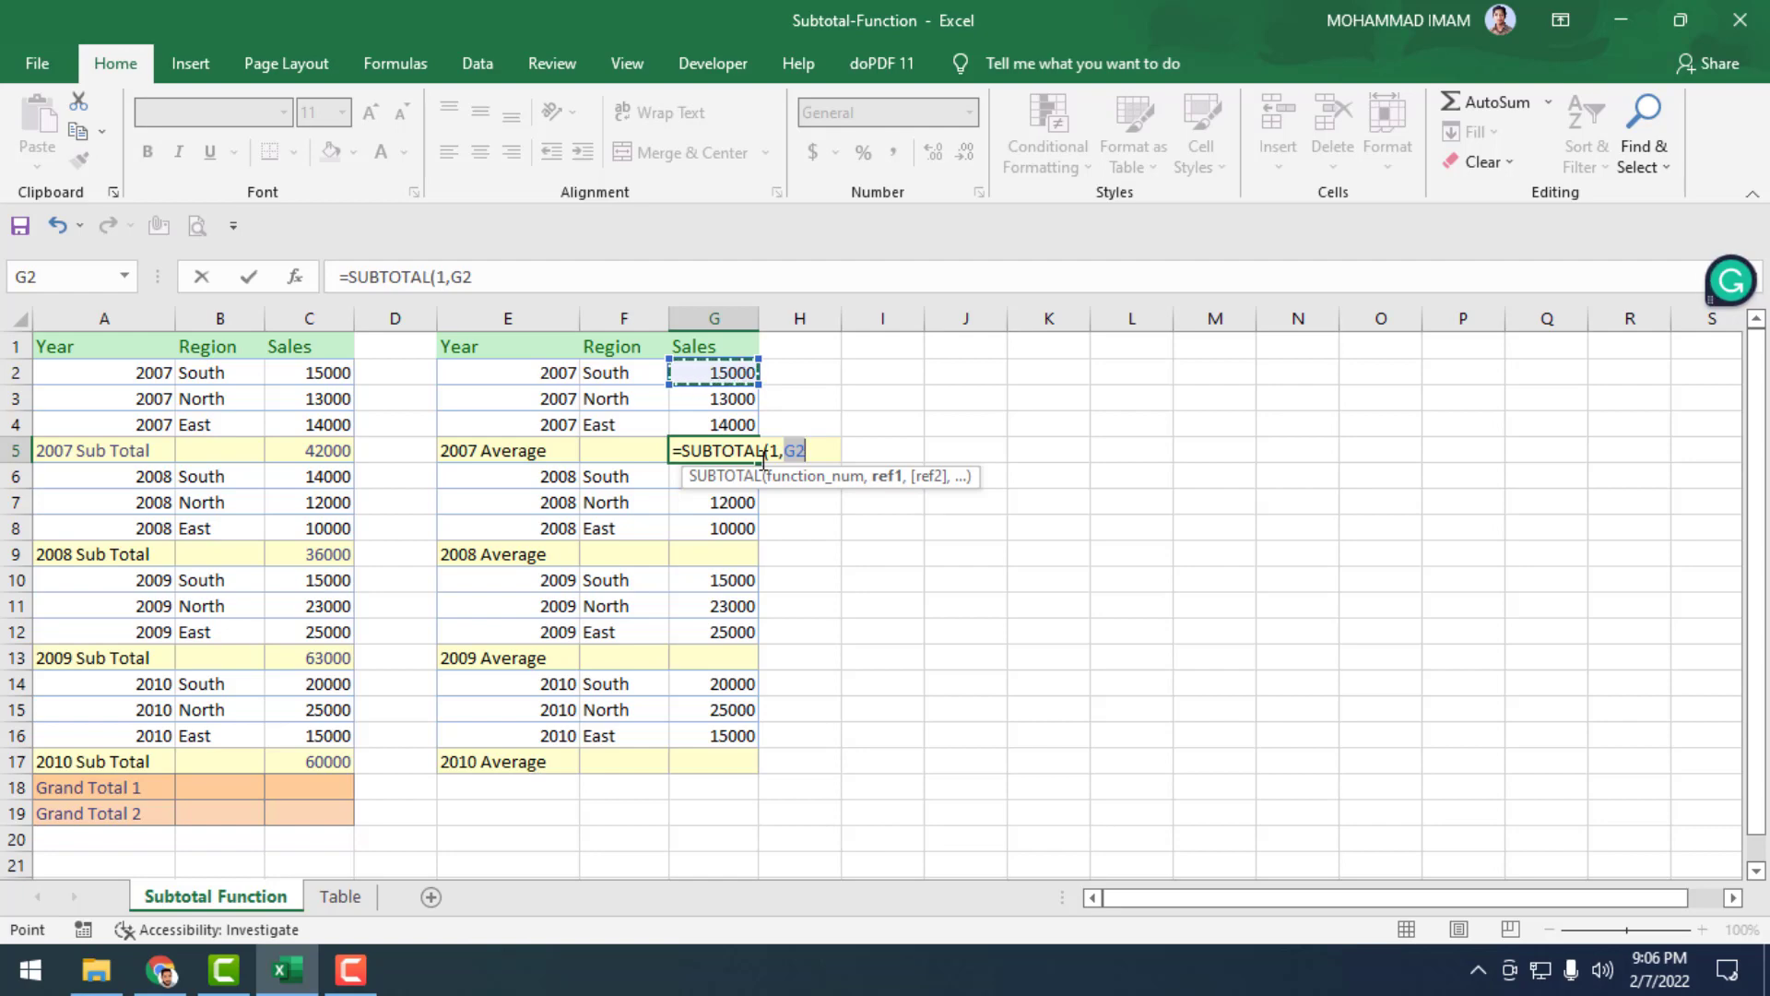
{"action": "left_click_drag", "start_coordinate": [737, 374], "coordinate": [735, 424]}
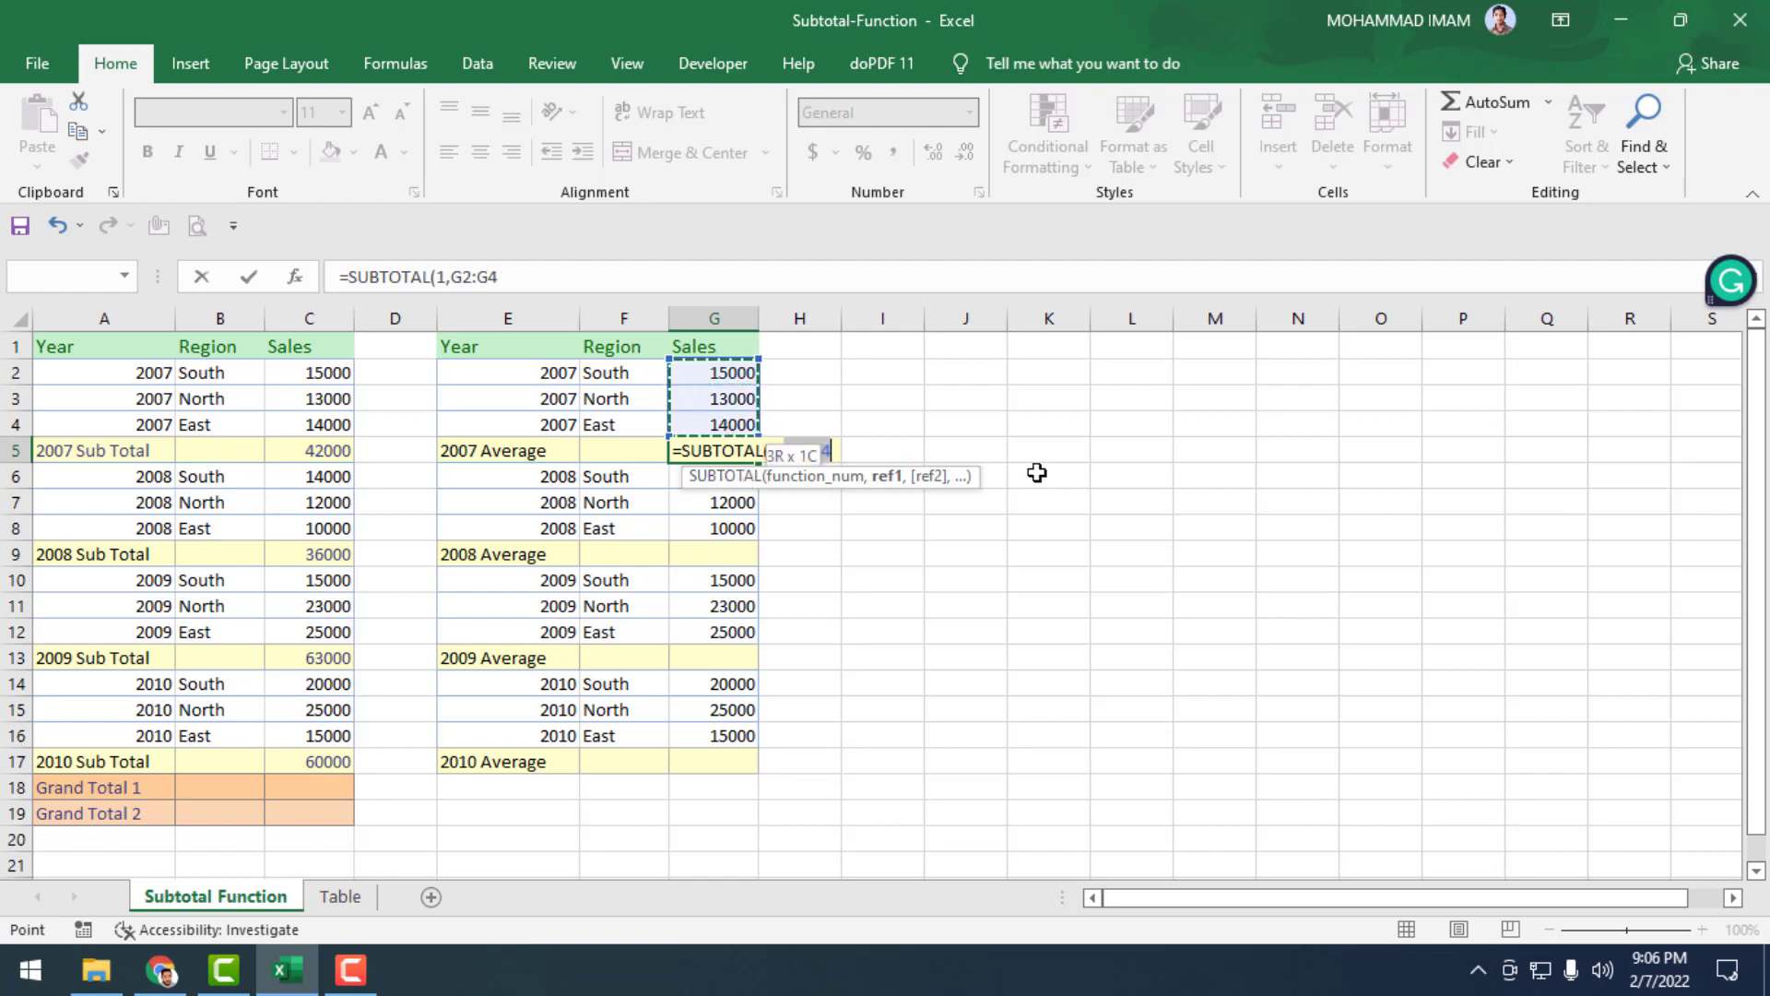
{"action": "type", "text": ")"}
{"action": "key", "text": "Return"}
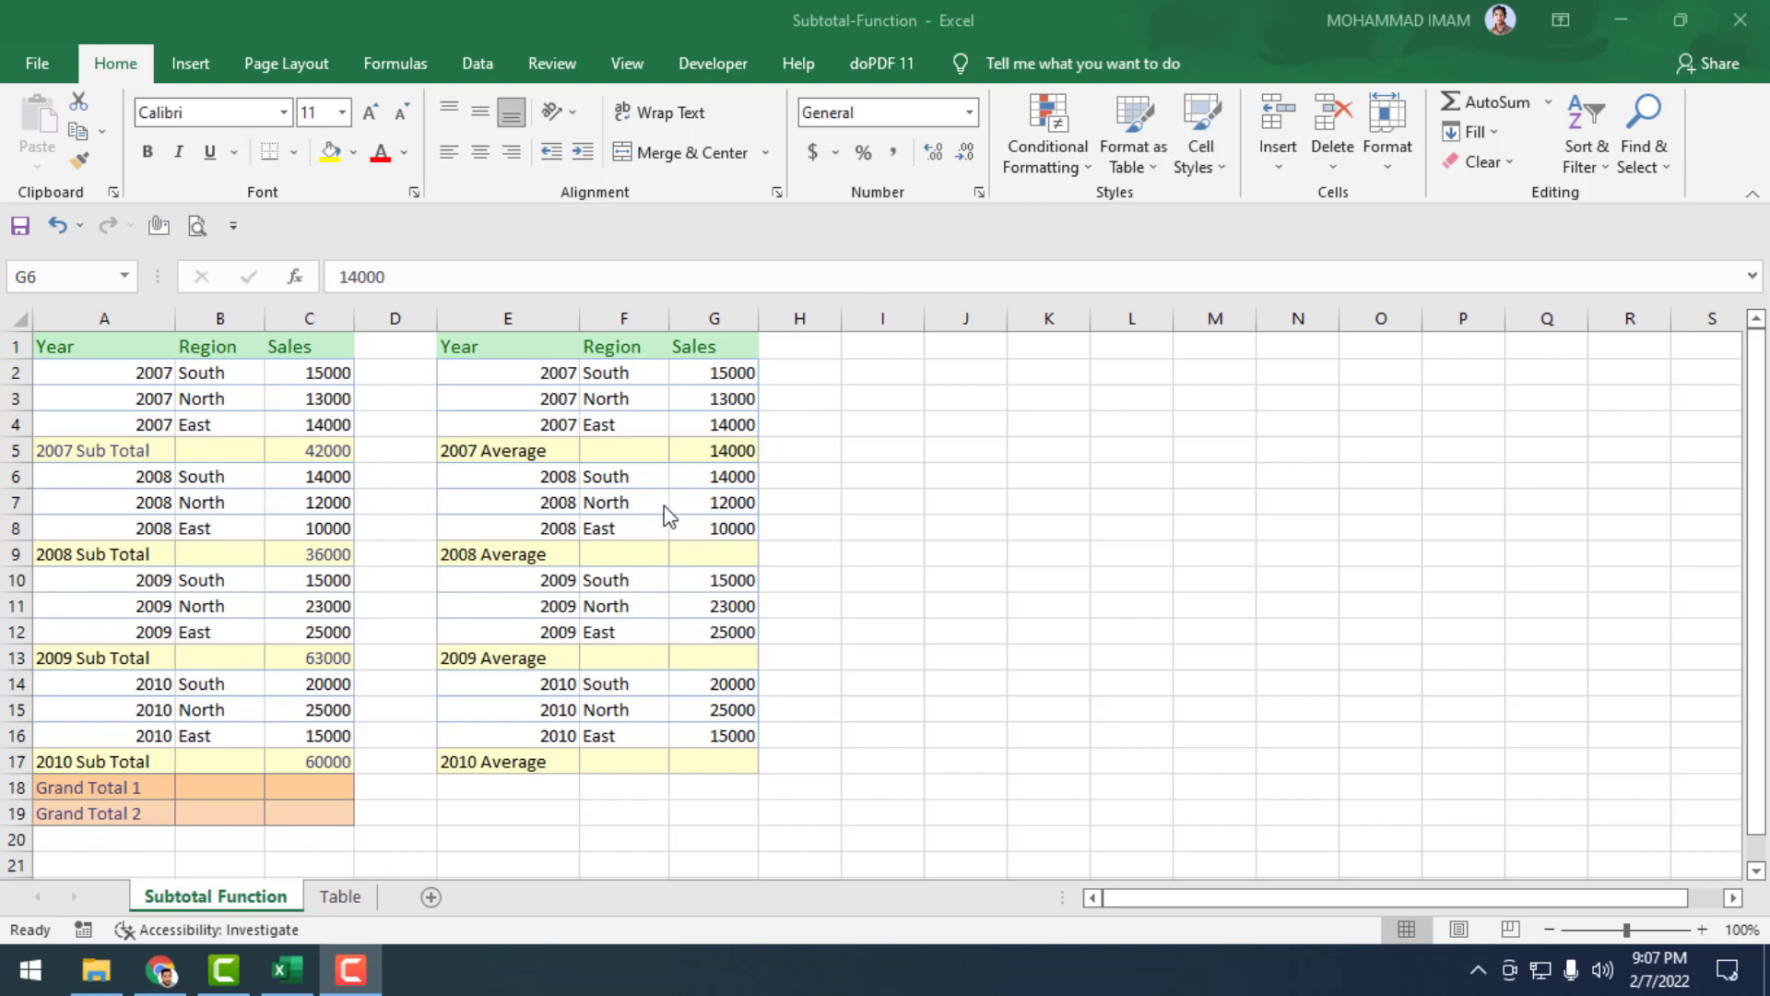
Copy the G5 average formula into G9, G13 and G17, showing 12000, 21000 and 20000
{"action": "left_click", "coordinate": [733, 466]}
{"action": "left_click", "coordinate": [742, 454]}
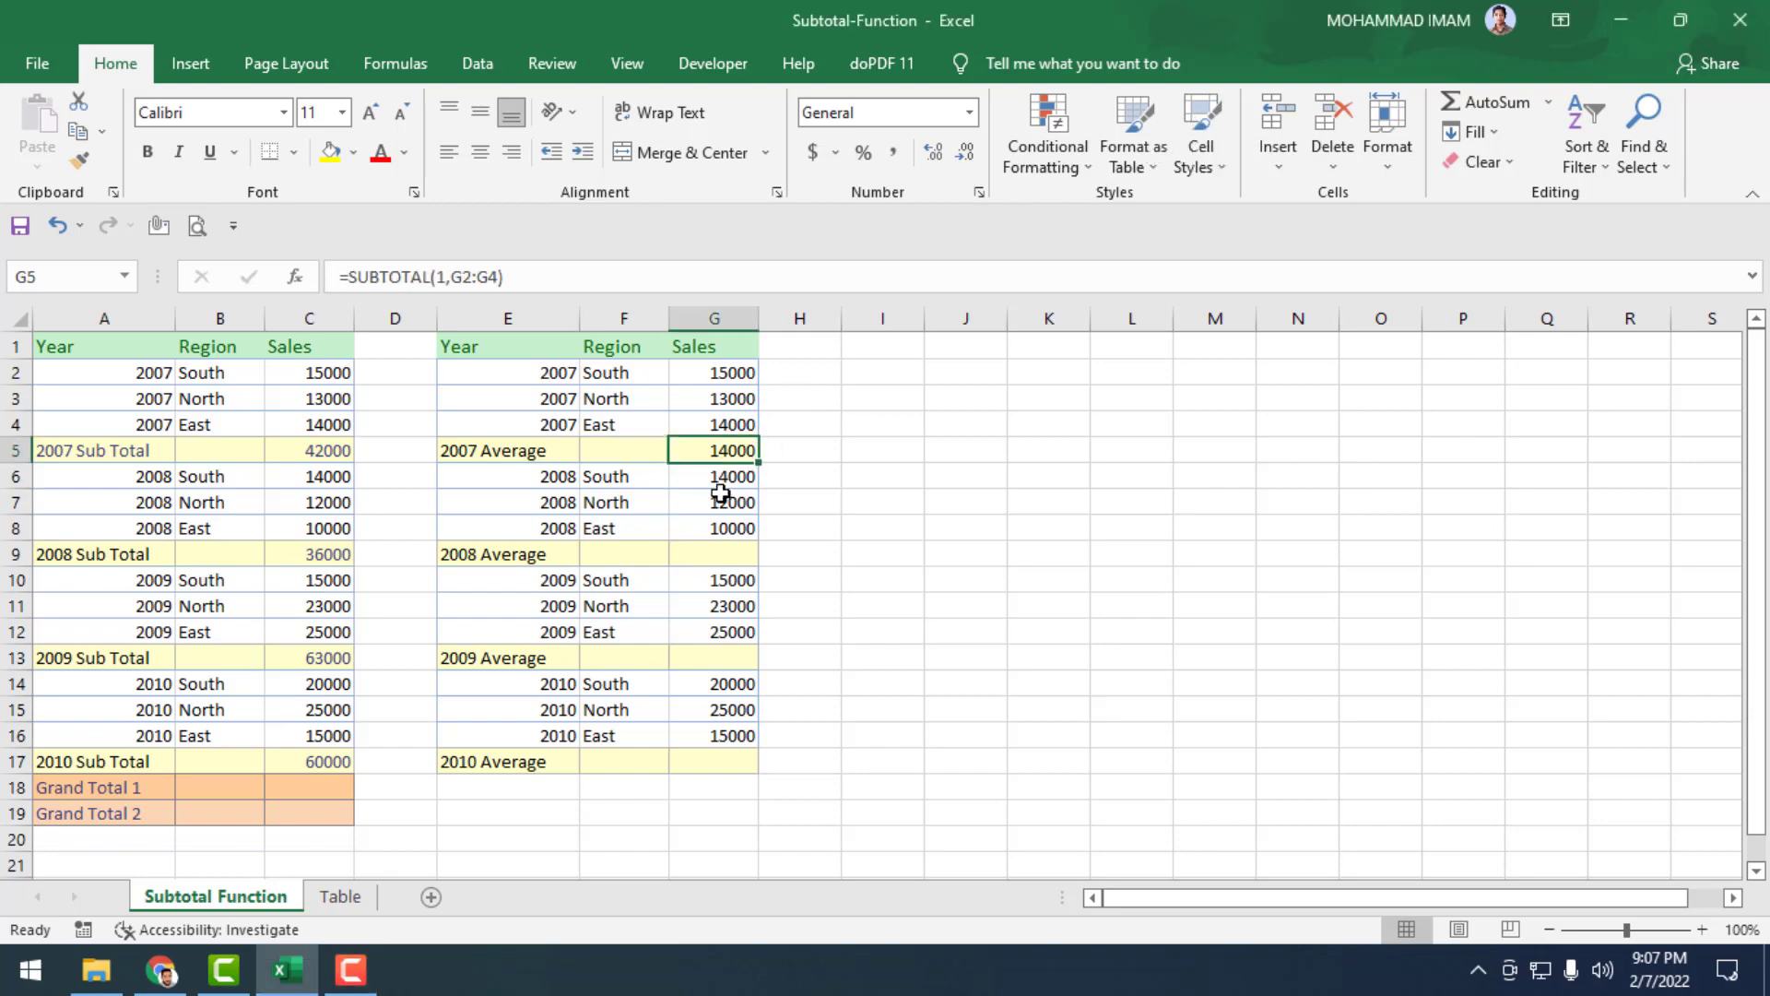
{"action": "key", "text": "ctrl+c"}
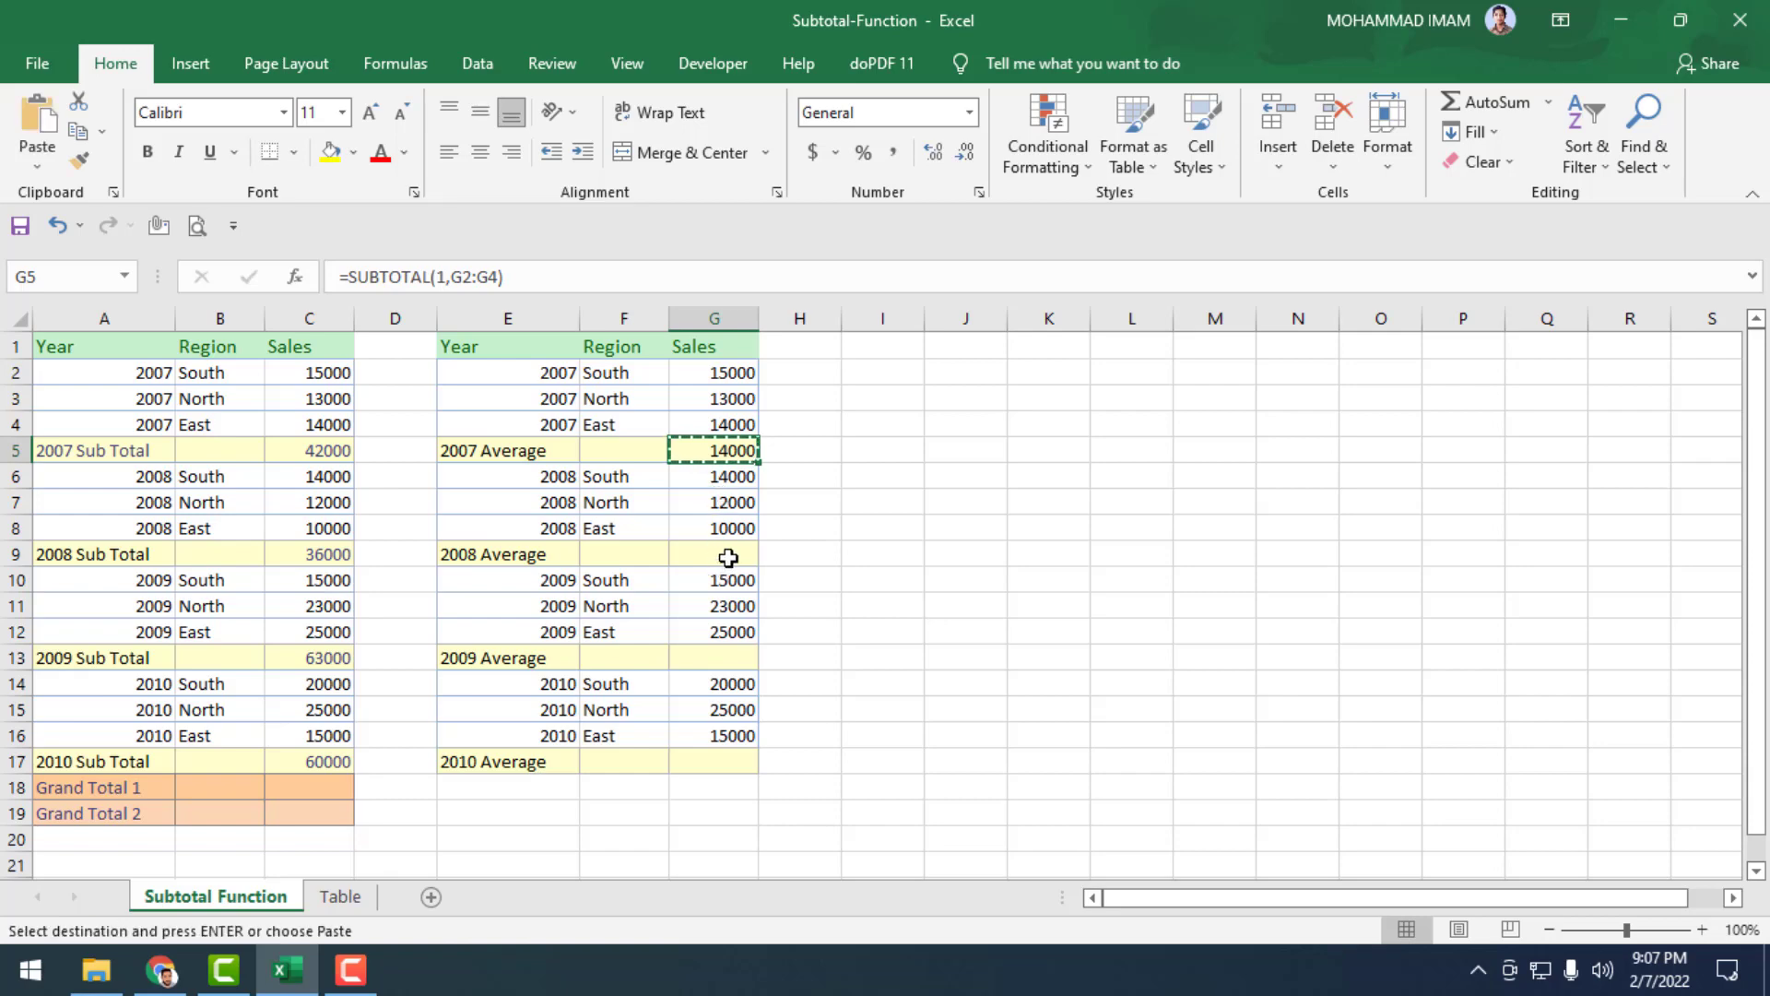
{"action": "left_click", "coordinate": [728, 554]}
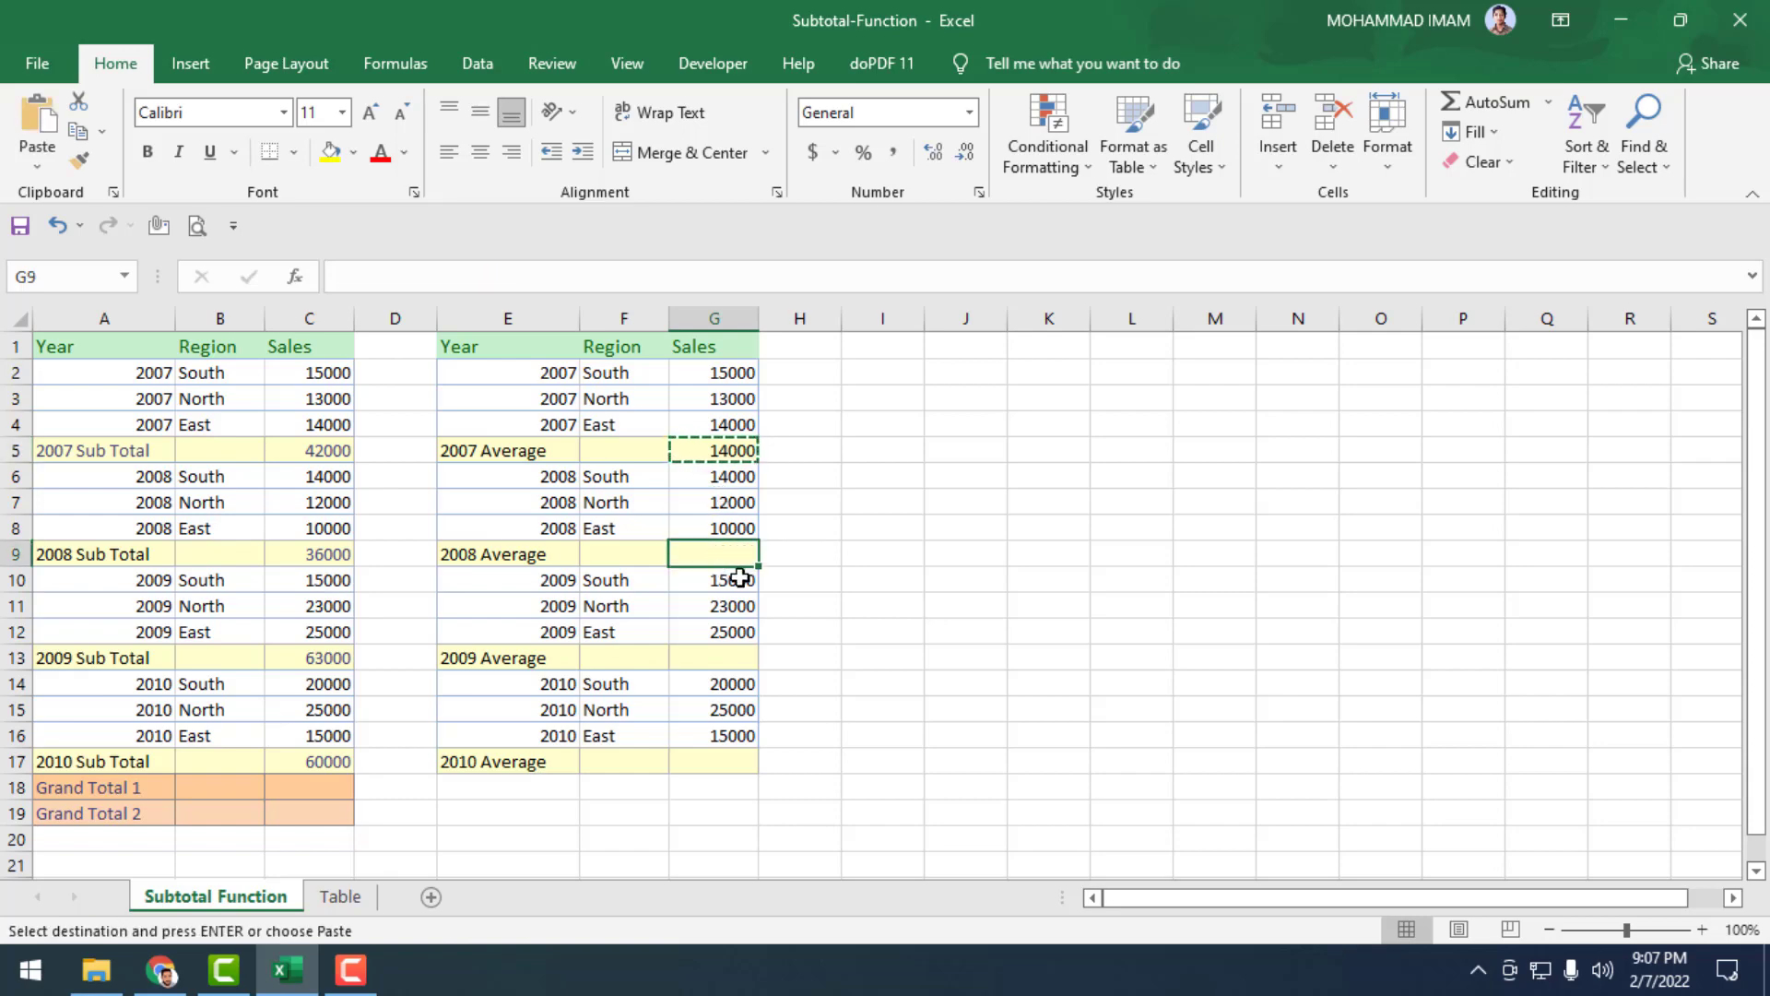
{"action": "left_click", "coordinate": [728, 661], "text": "ctrl"}
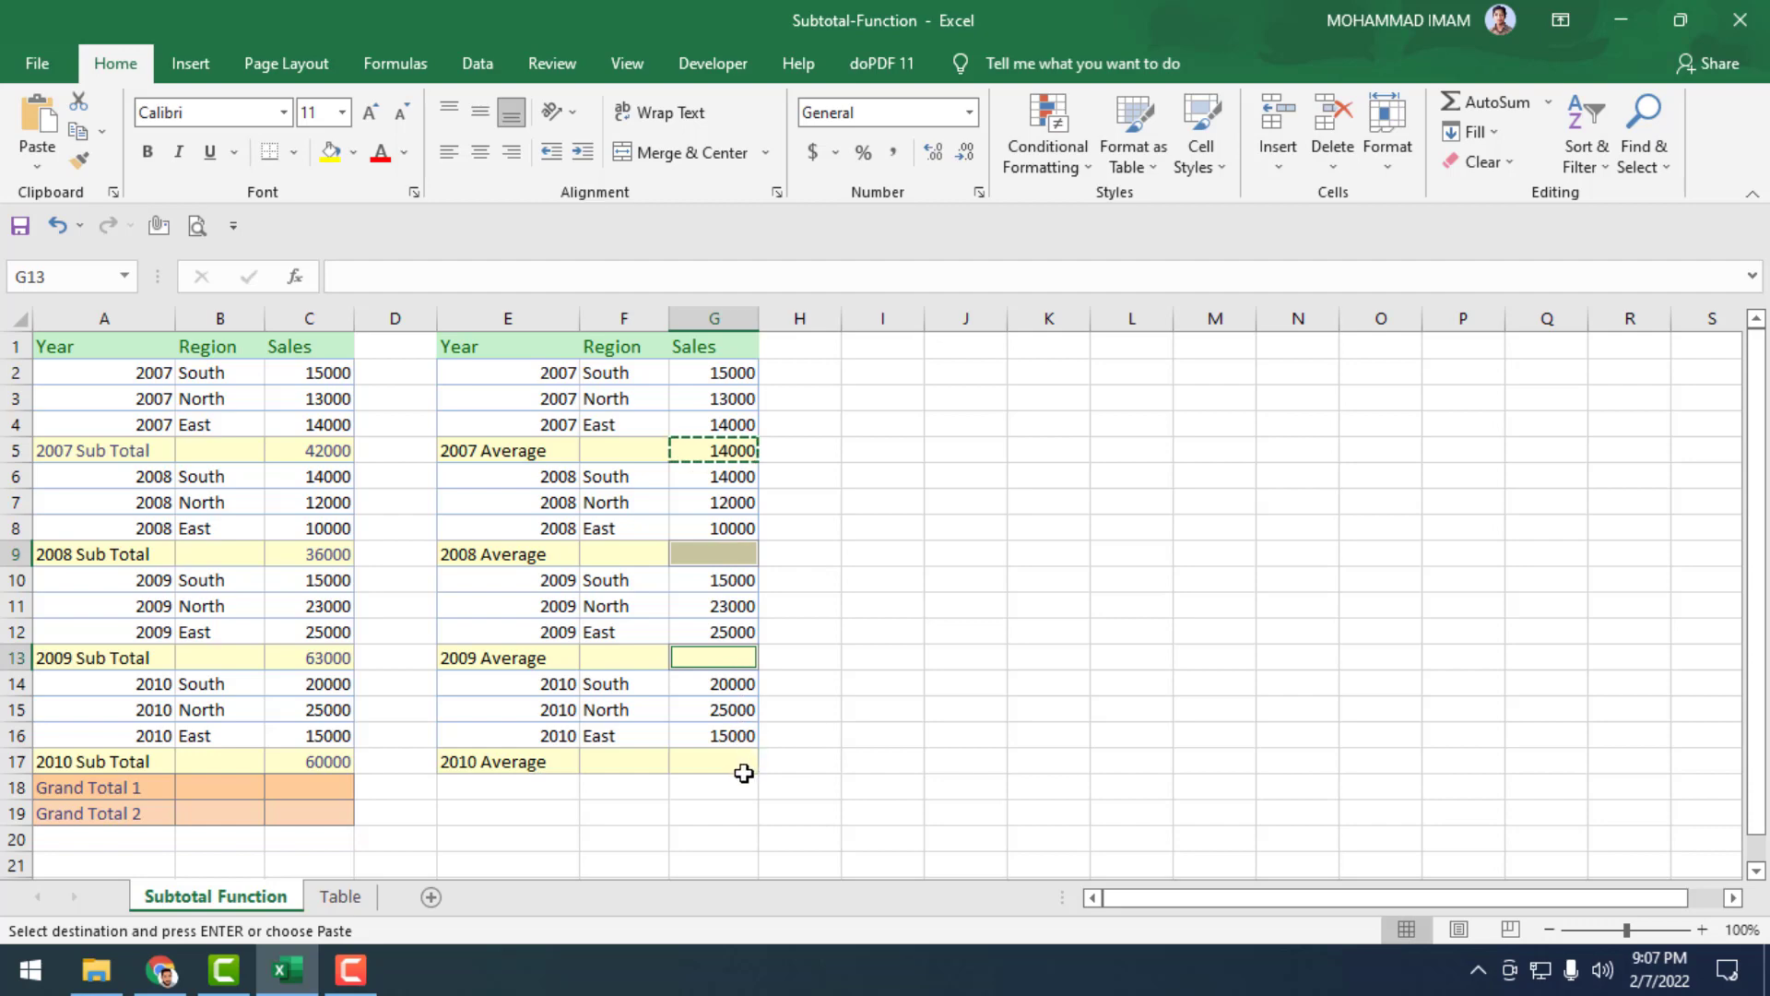
{"action": "left_click", "coordinate": [715, 762], "text": "ctrl"}
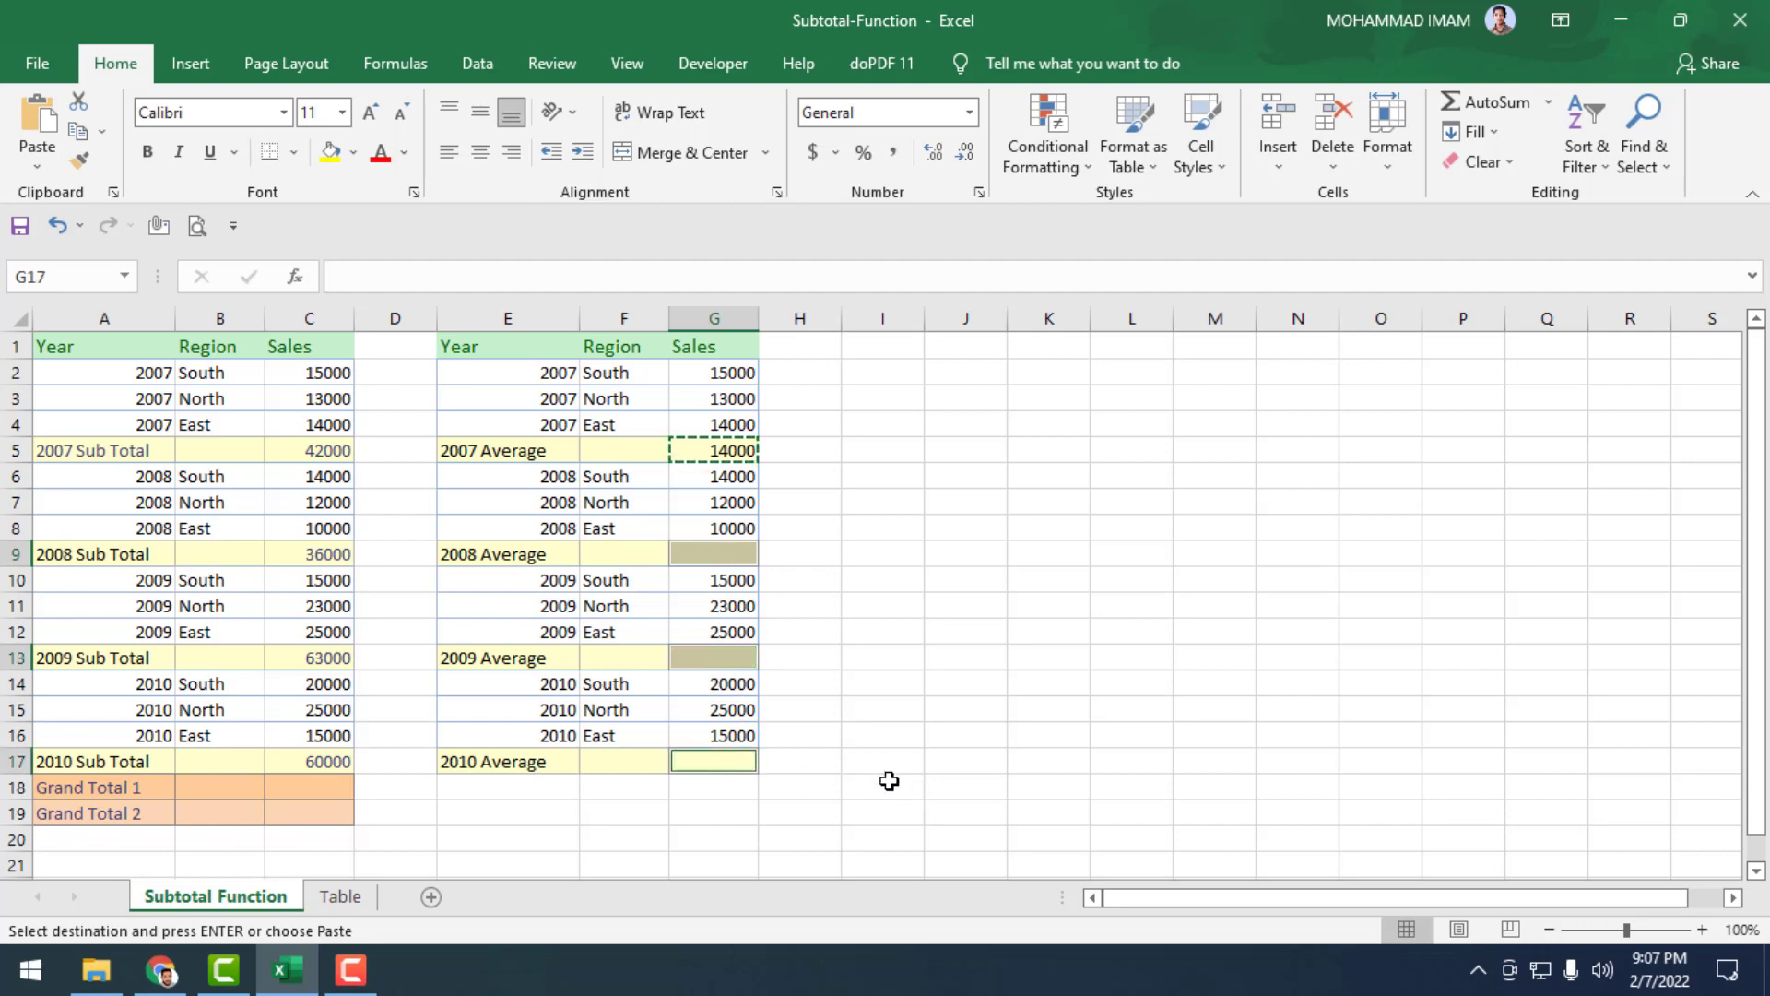
{"action": "key", "text": "ctrl+v"}
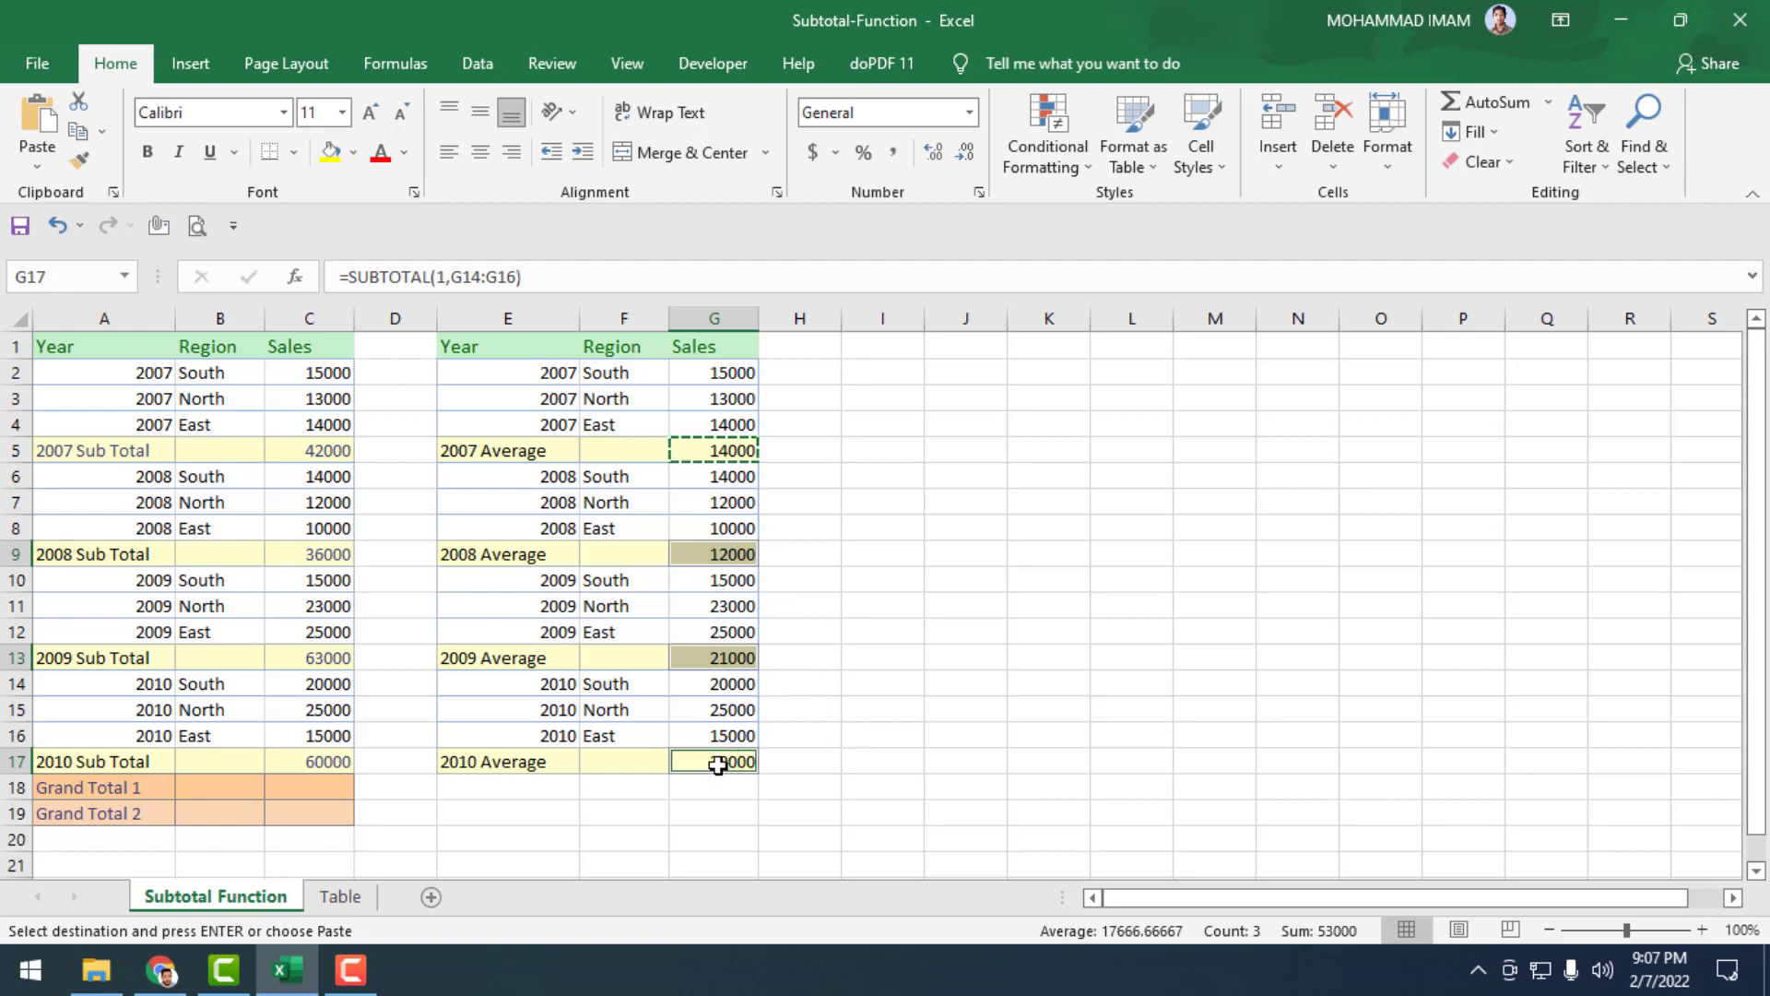
Deselect the pasted average cells and select the Grand Total 1 cell C18
{"action": "scroll", "coordinate": [719, 765], "scroll_direction": "down", "scroll_amount": 1}
{"action": "scroll", "coordinate": [719, 743], "scroll_direction": "up", "scroll_amount": 1}
{"action": "left_click", "coordinate": [624, 813]}
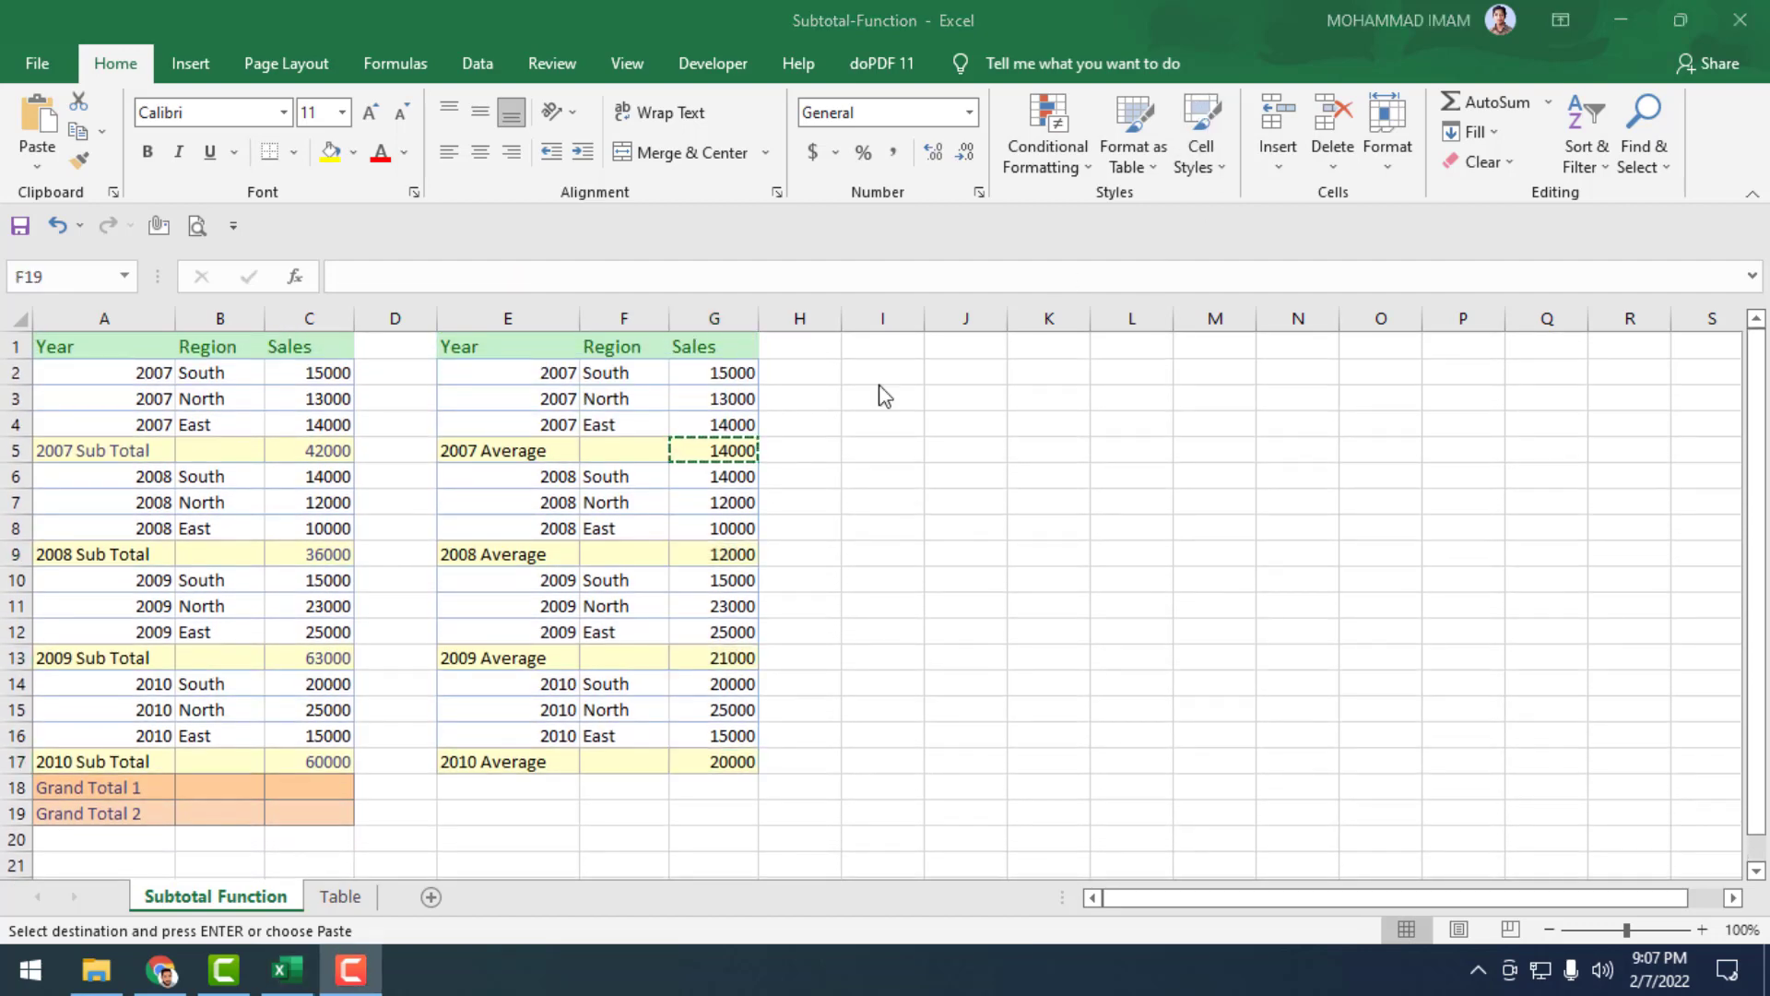
{"action": "left_click", "coordinate": [332, 789]}
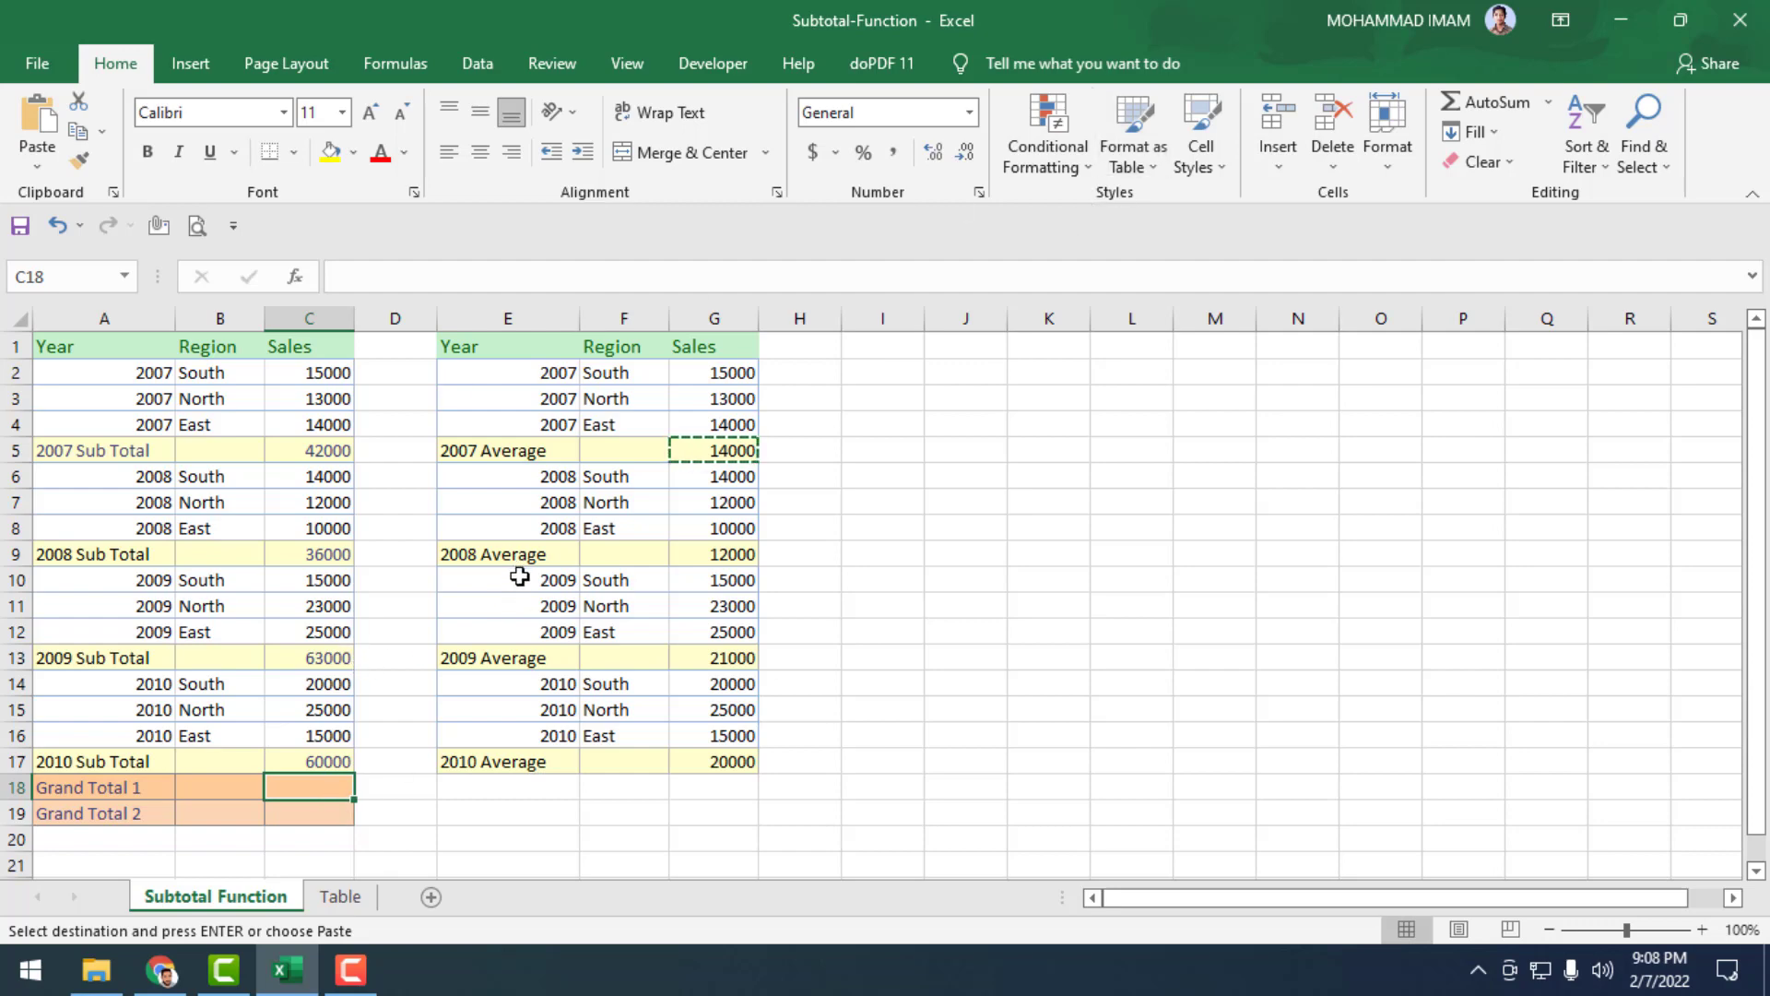
Enter =SUBTOTAL(9,C2:C16) in Grand Total 1 cell C18, returning 201000
{"action": "key", "text": "Escape"}
{"action": "double_click", "coordinate": [310, 784]}
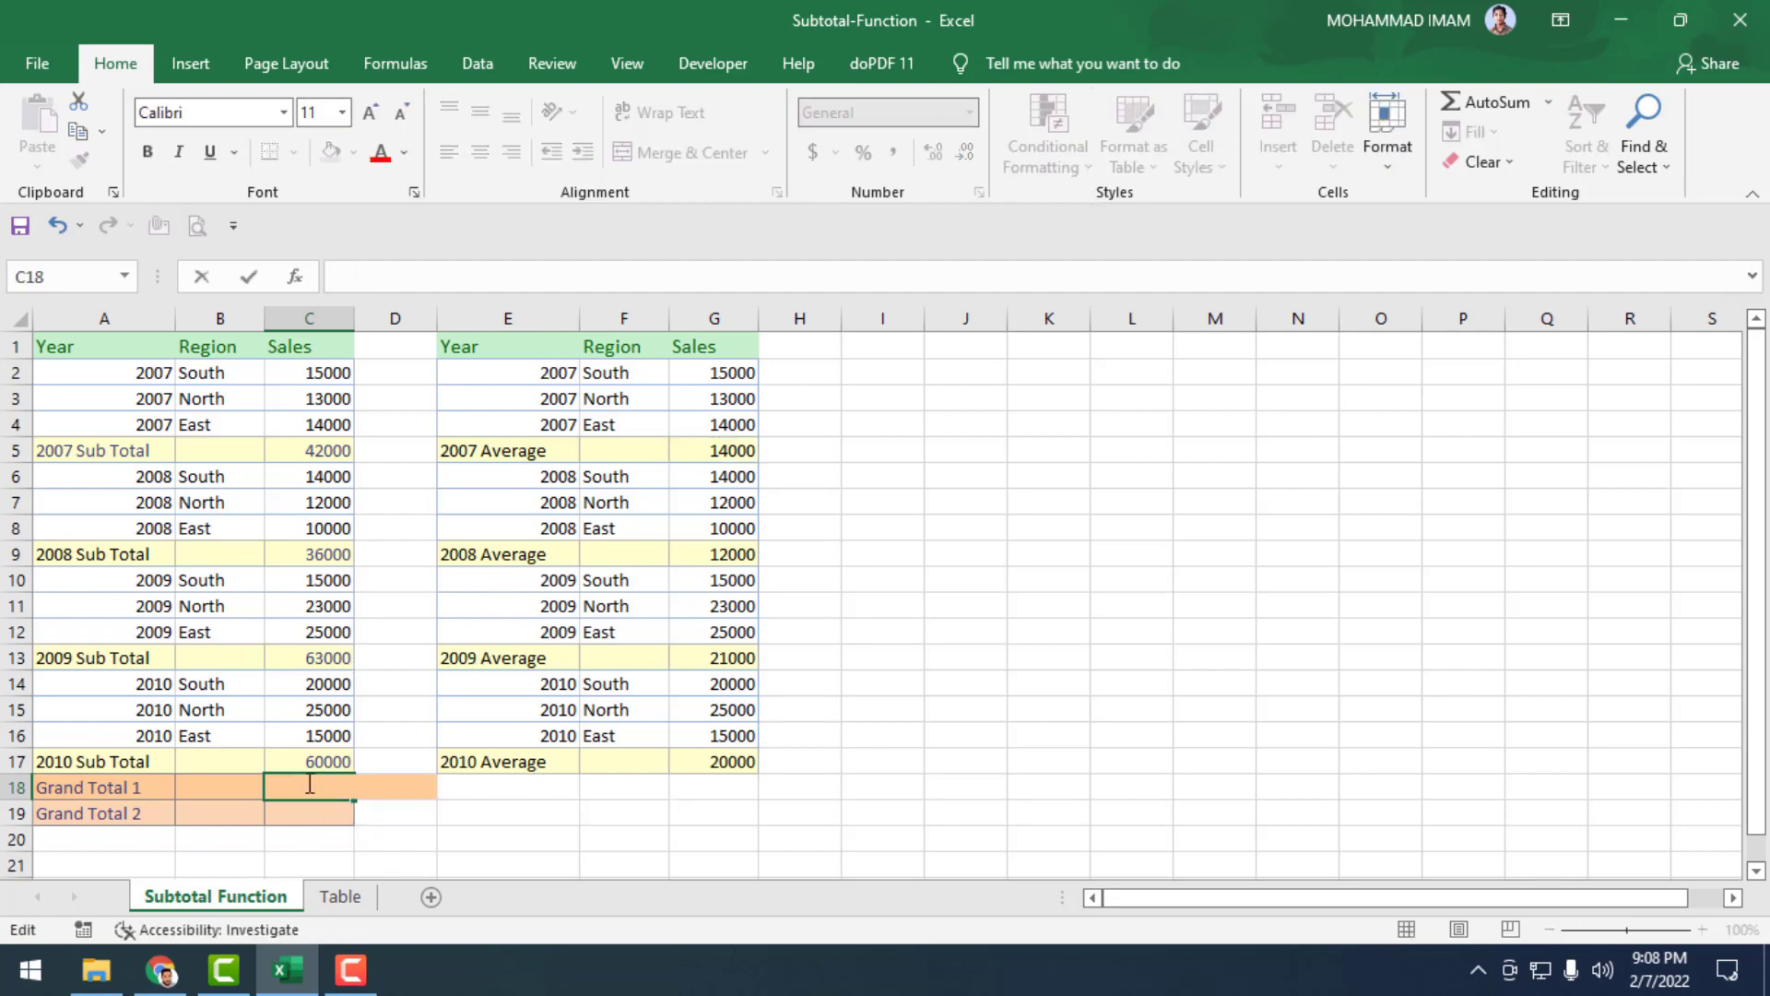
{"action": "type", "text": "=sub"}
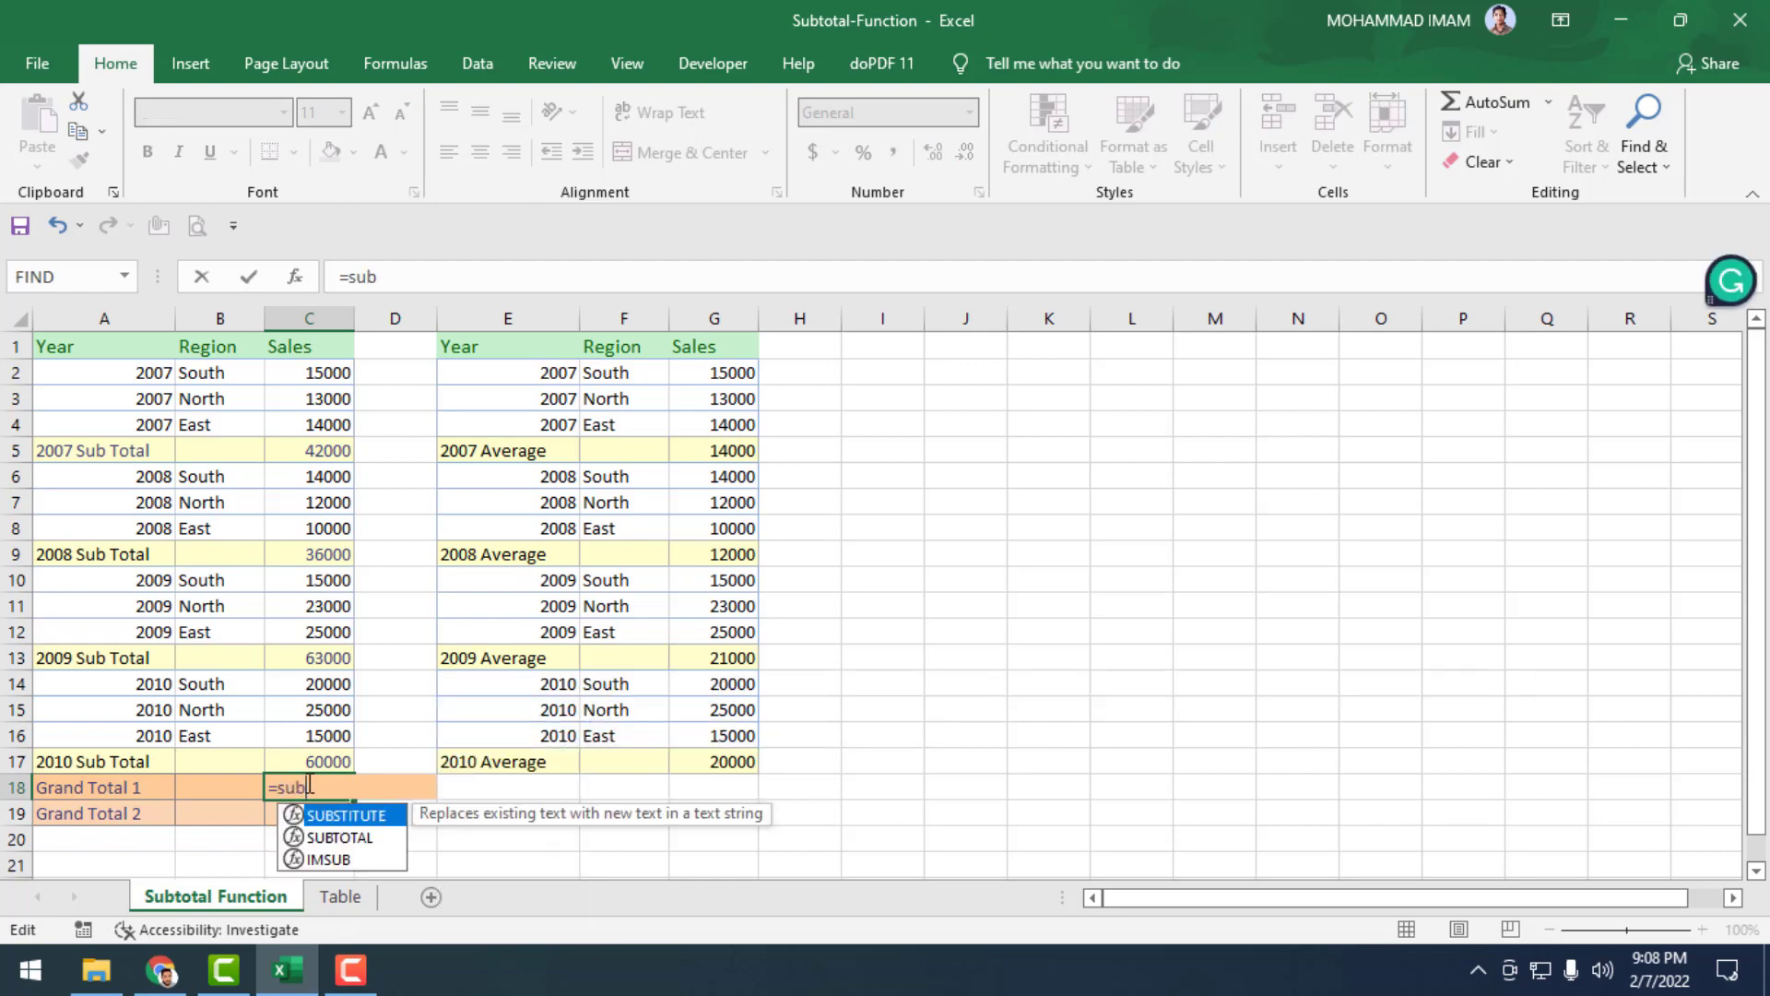
{"action": "double_click", "coordinate": [398, 834]}
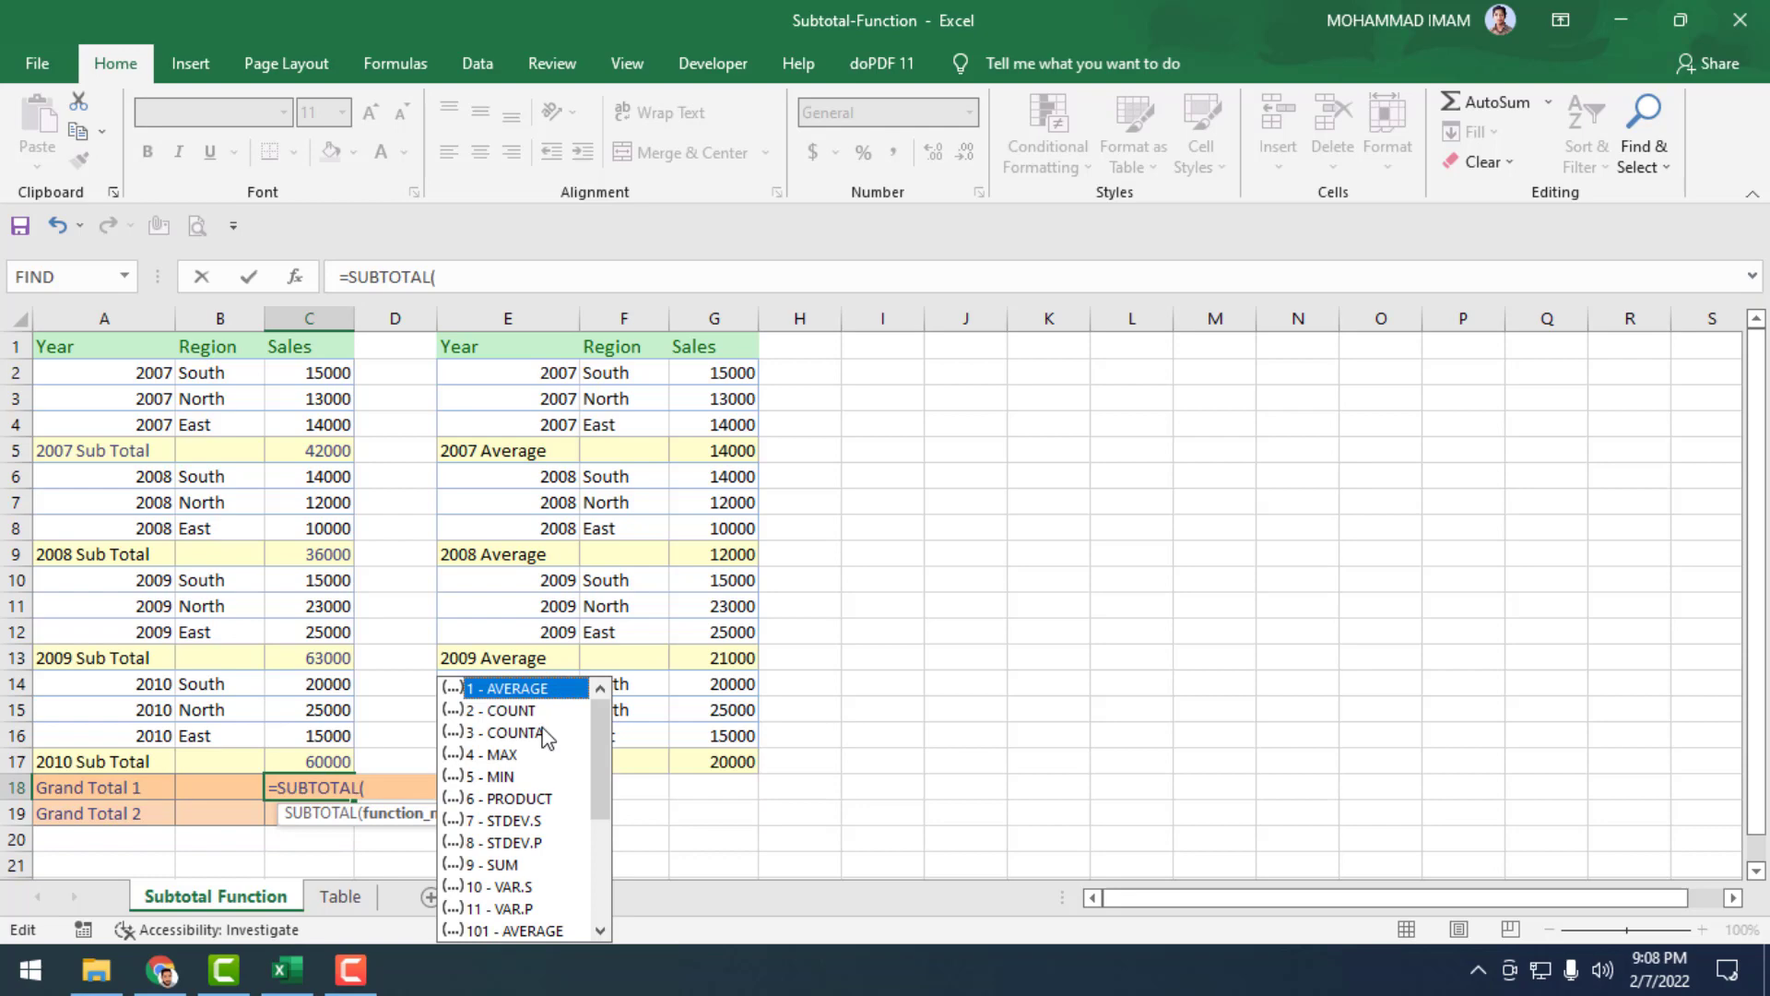
{"action": "double_click", "coordinate": [497, 864]}
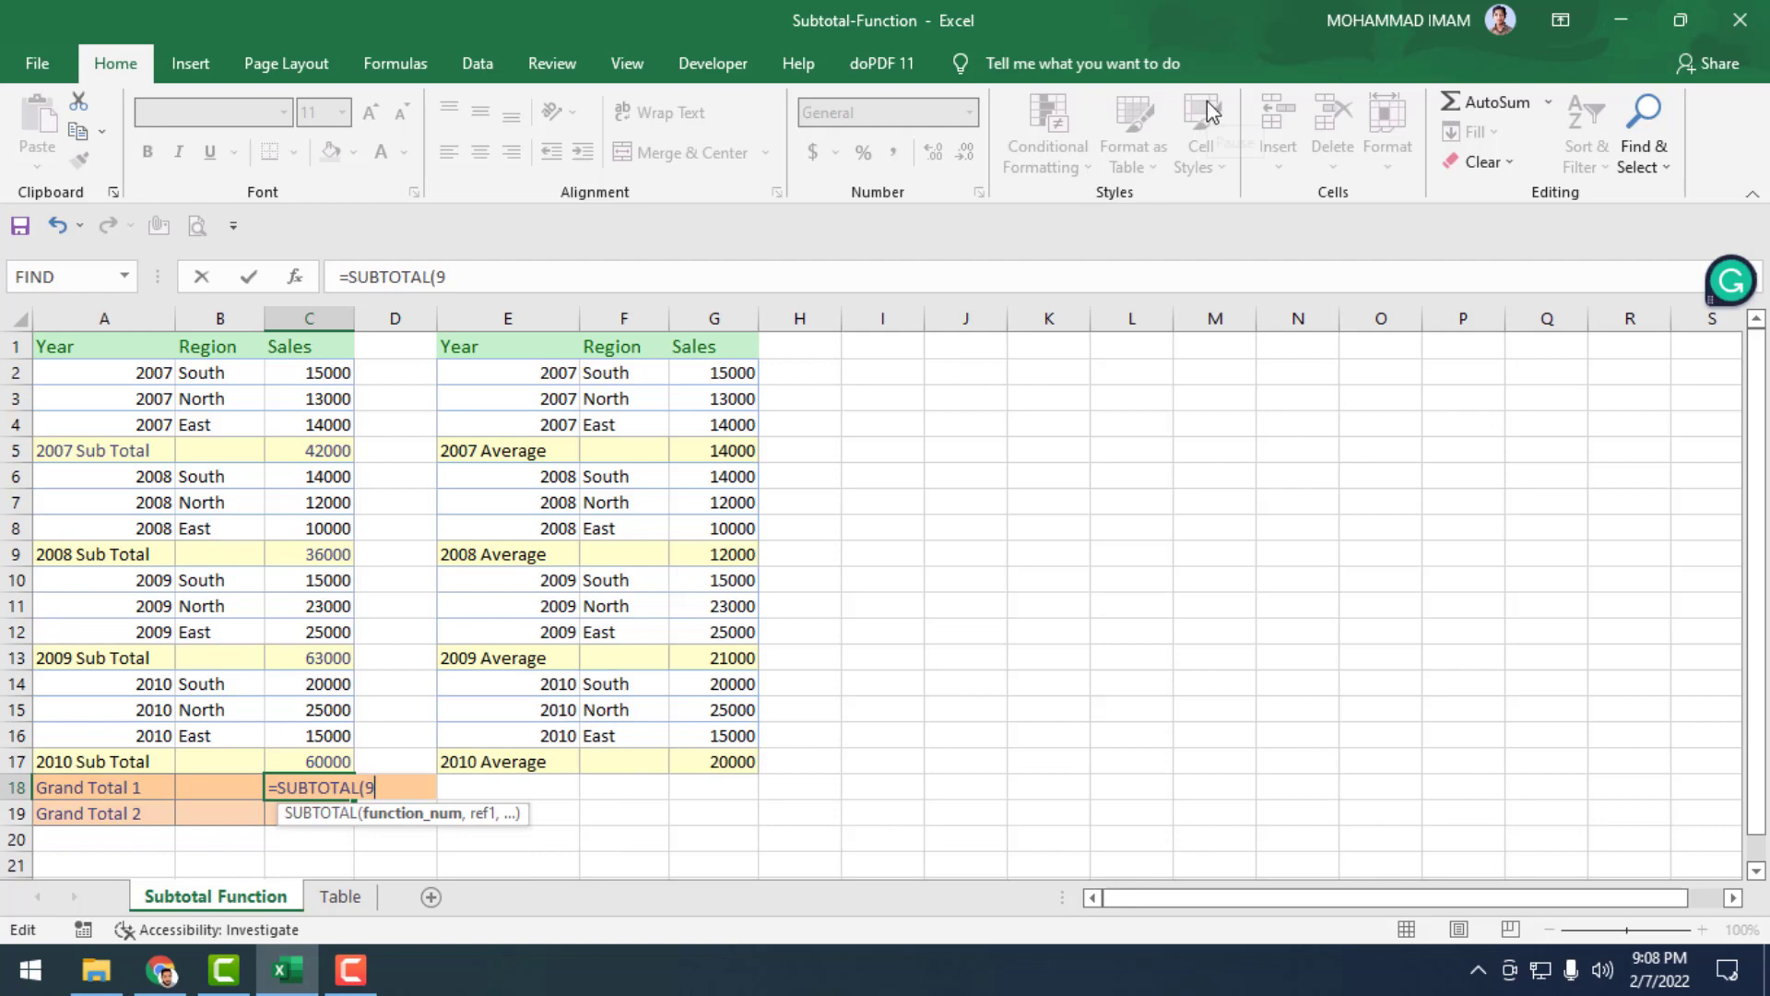
{"action": "type", "text": ","}
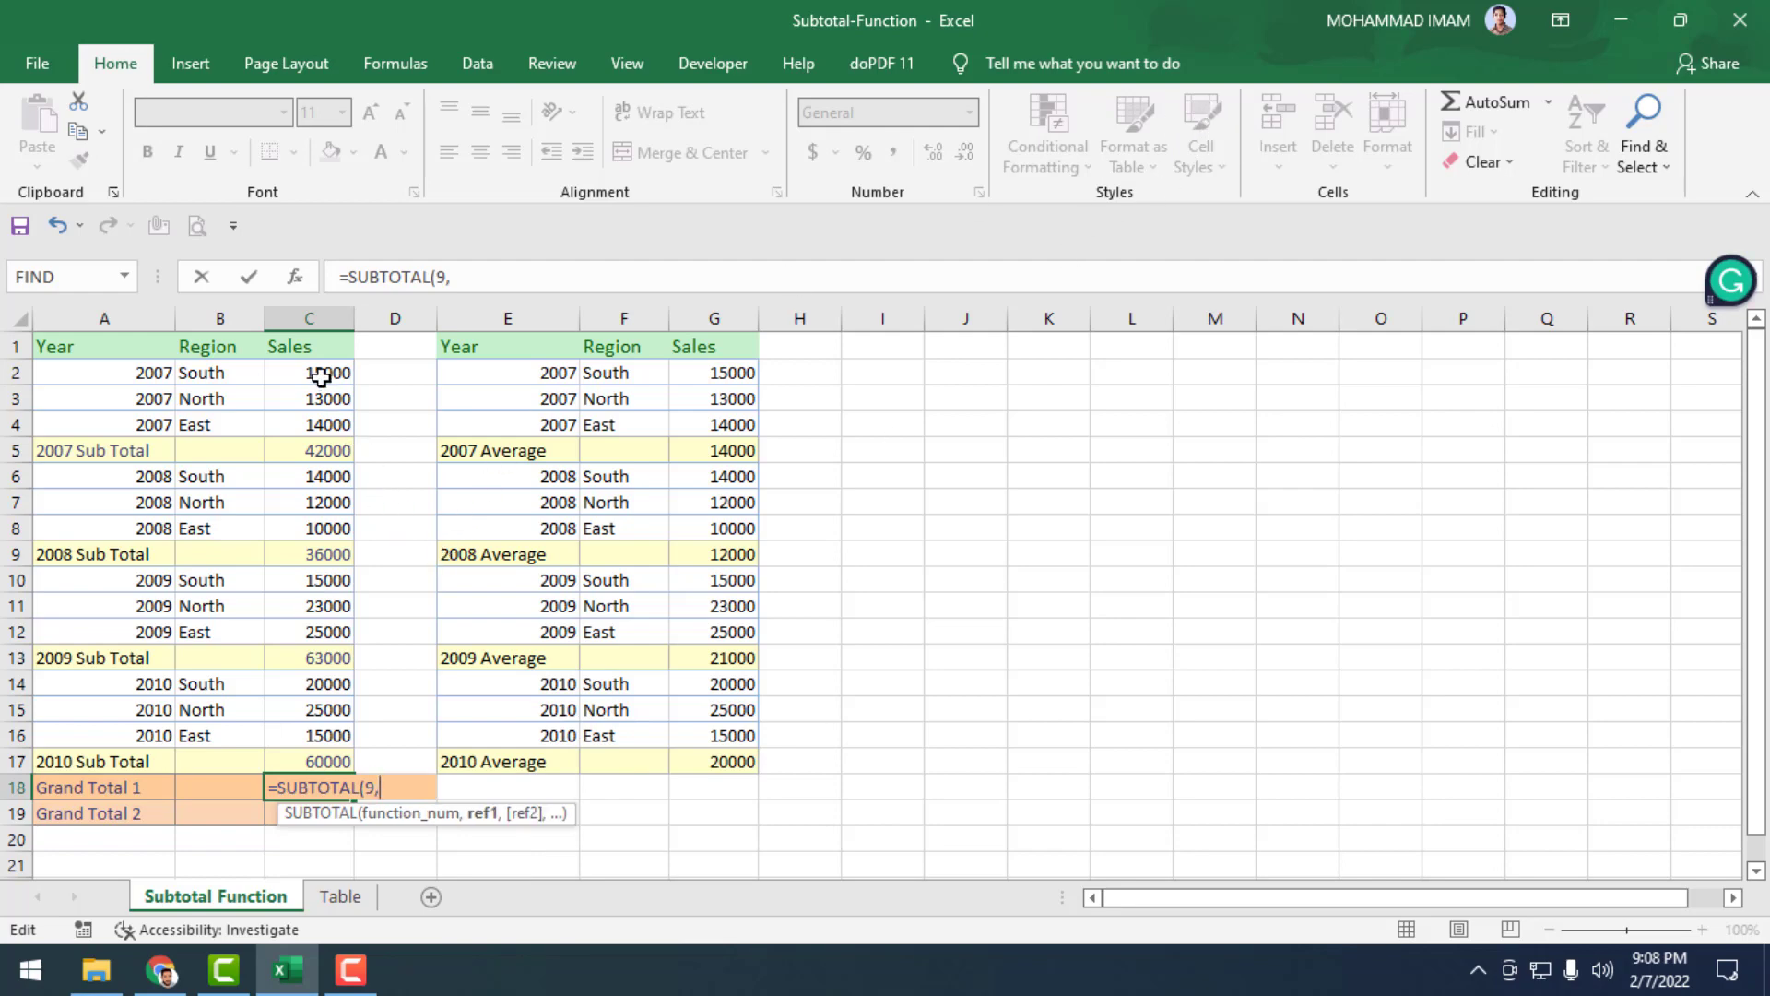
{"action": "left_click_drag", "start_coordinate": [318, 373], "coordinate": [304, 735]}
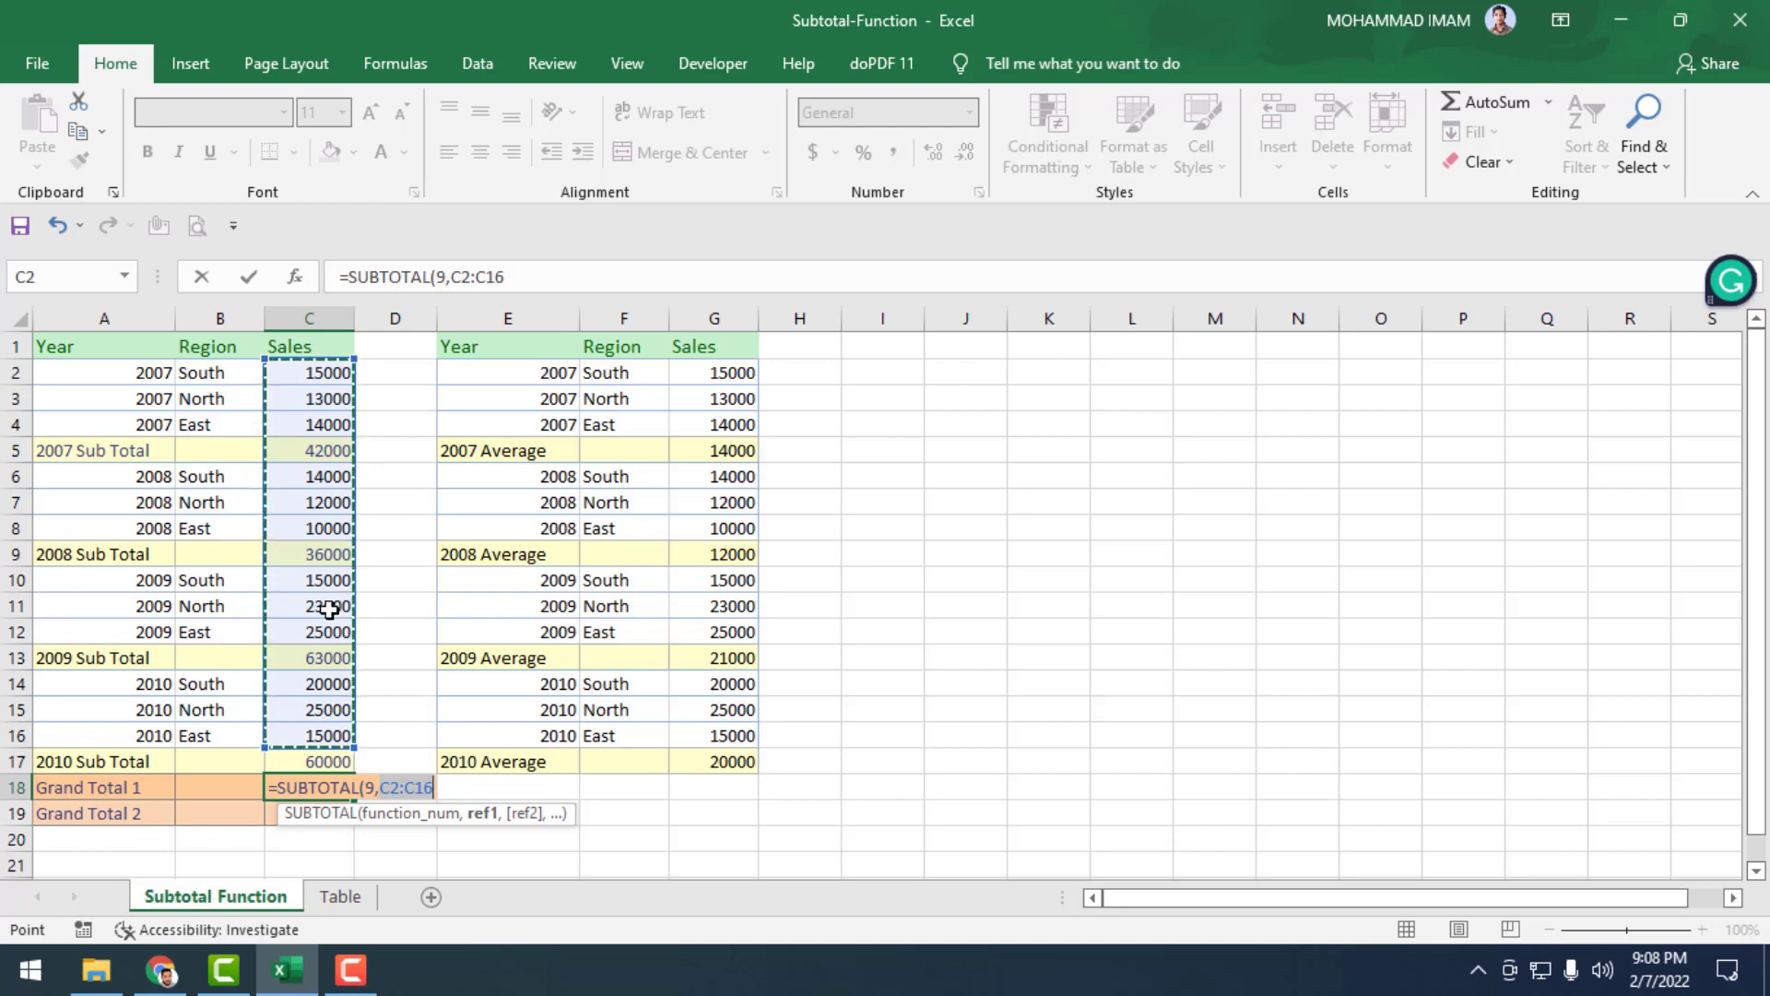
{"action": "key", "text": "Return"}
{"action": "key", "text": "F9"}
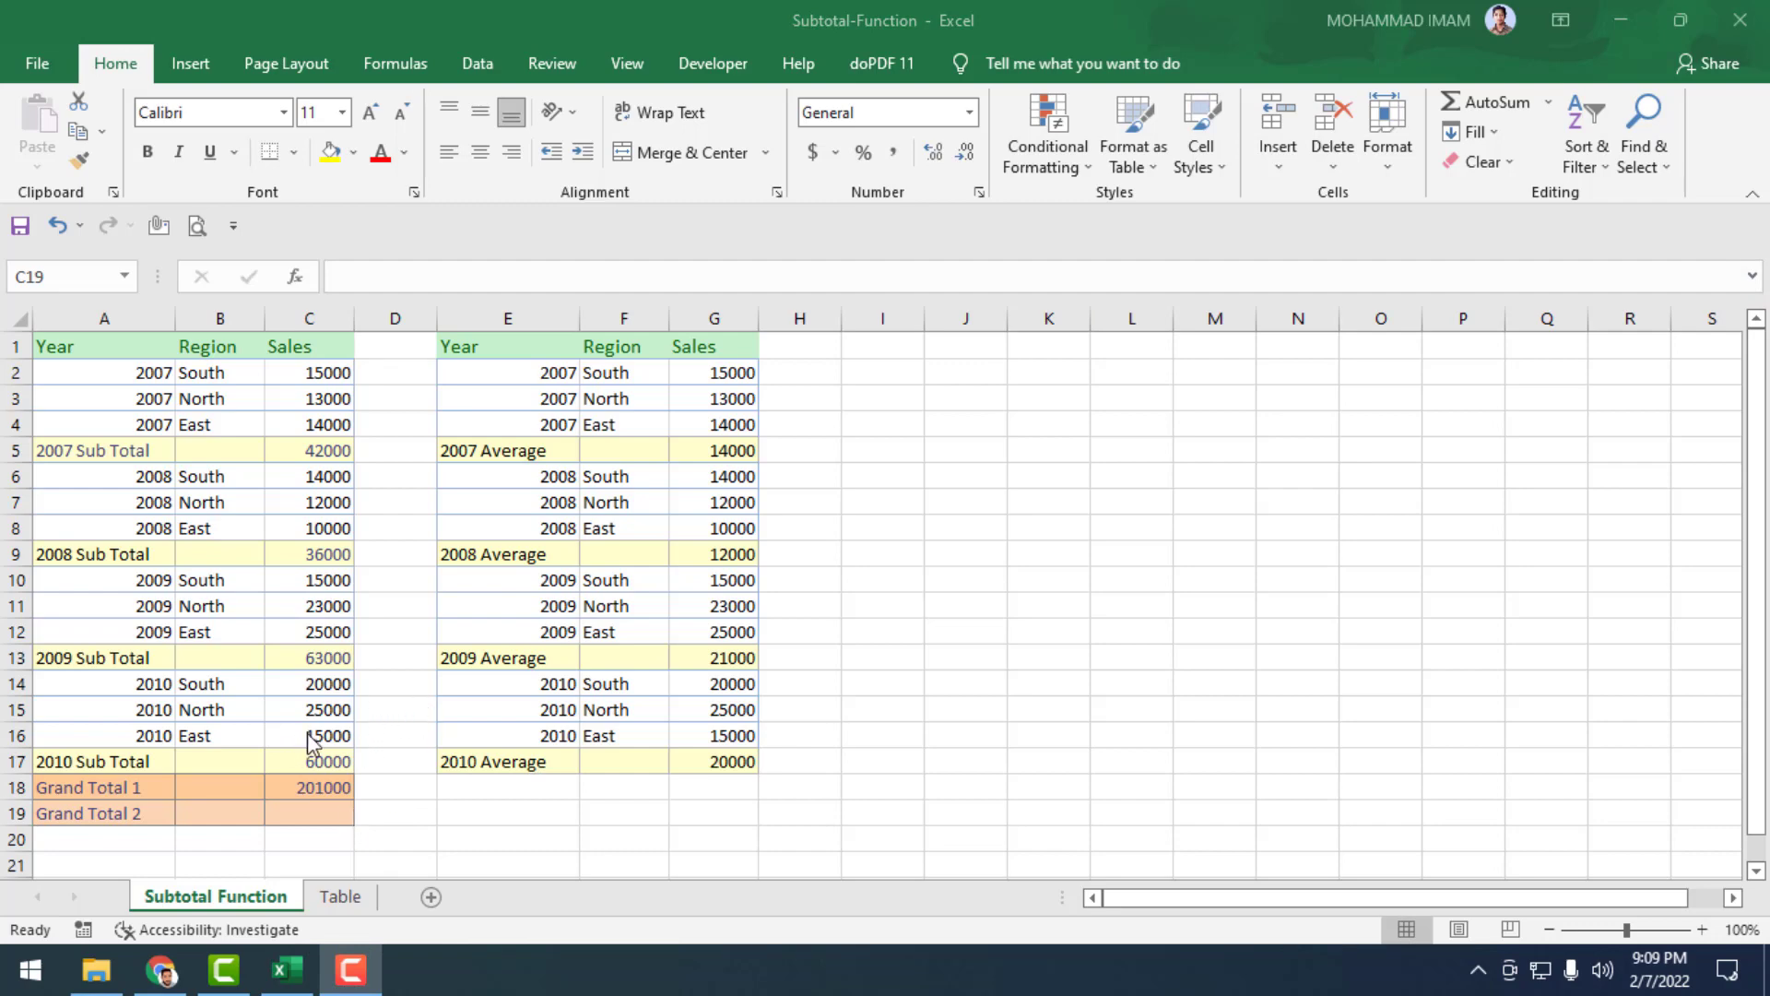
{"action": "key", "text": "F9"}
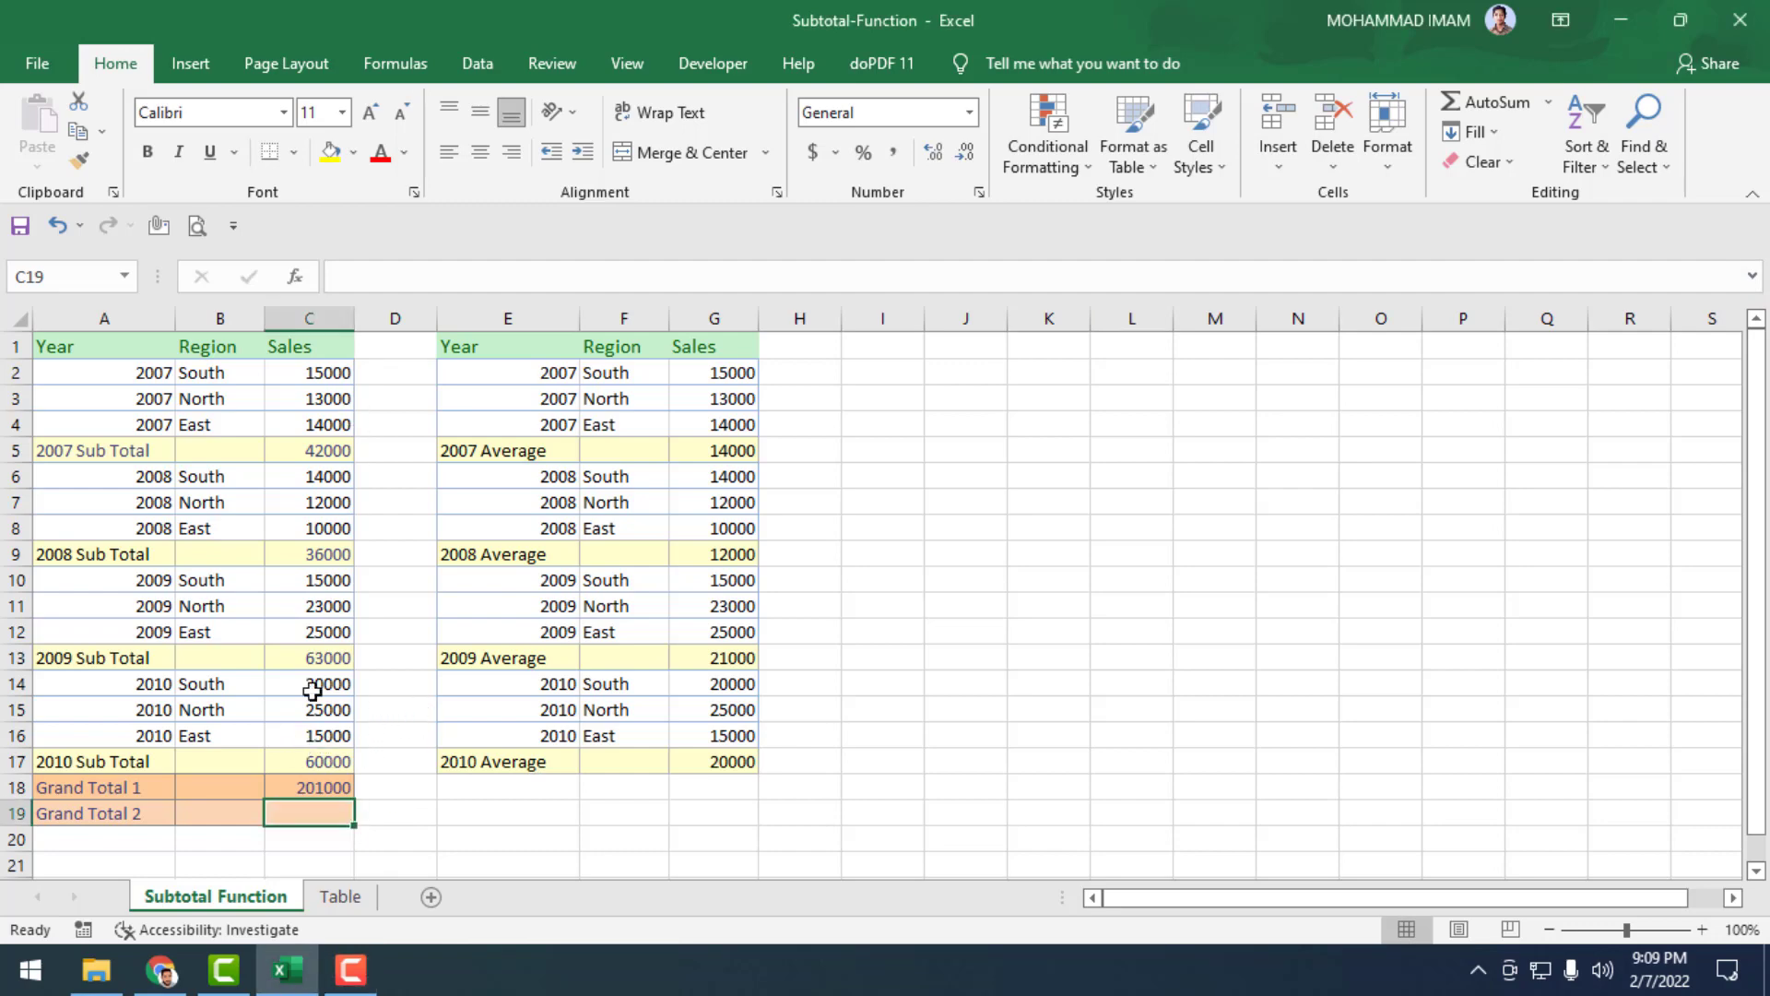
Check Grand Total 1 against the four yearly Sub Totals C5, C9, C13 and C17 selected together
{"action": "left_click", "coordinate": [308, 786]}
{"action": "left_click", "coordinate": [315, 451]}
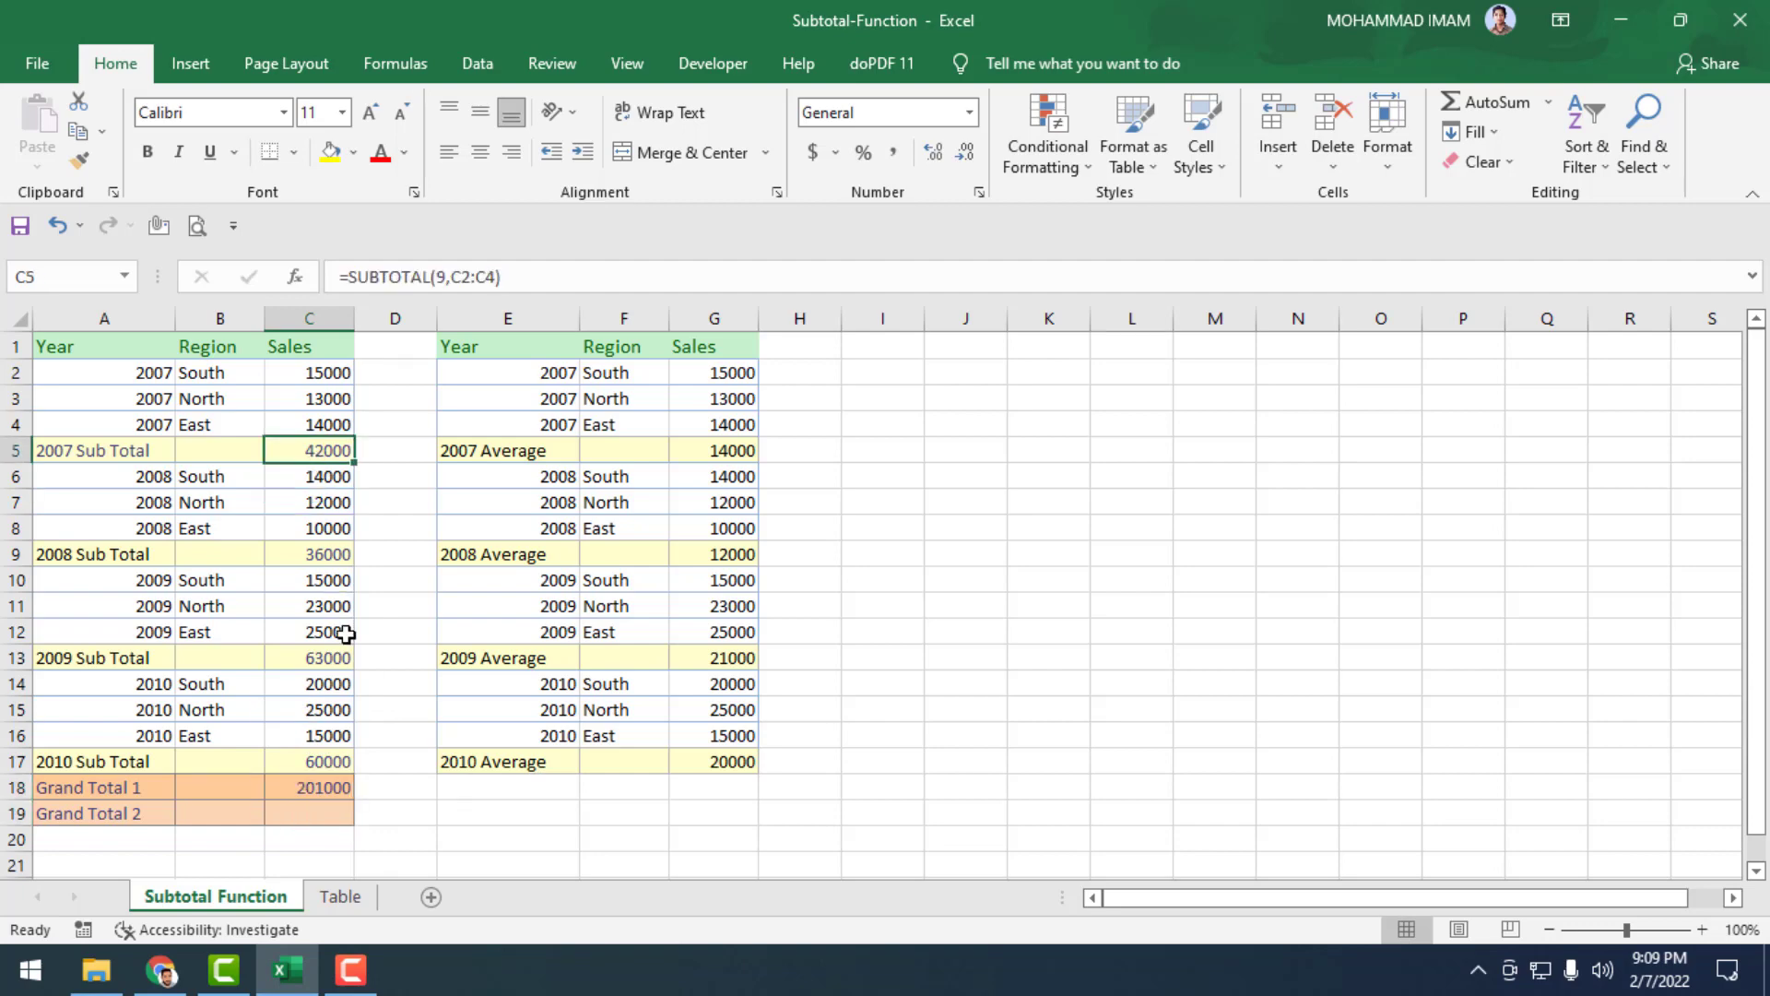
{"action": "left_click", "coordinate": [329, 558], "text": "ctrl"}
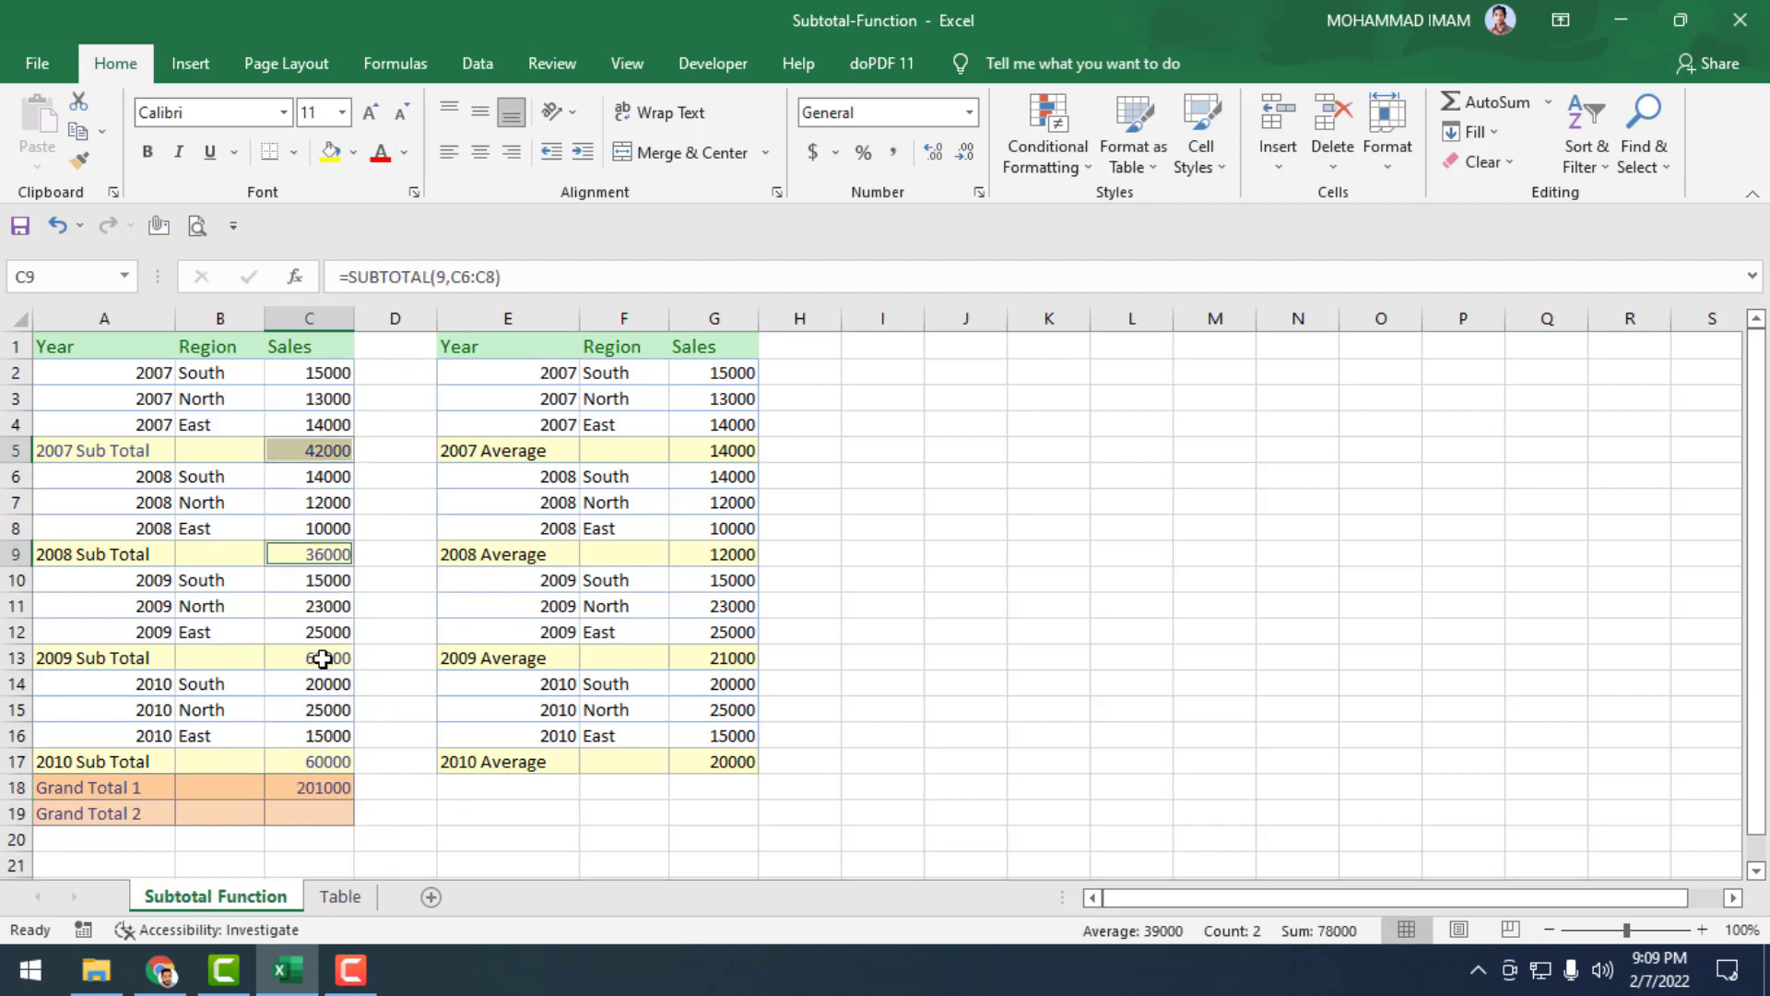
{"action": "left_click", "coordinate": [327, 660], "text": "ctrl"}
{"action": "left_click", "coordinate": [314, 759], "text": "ctrl"}
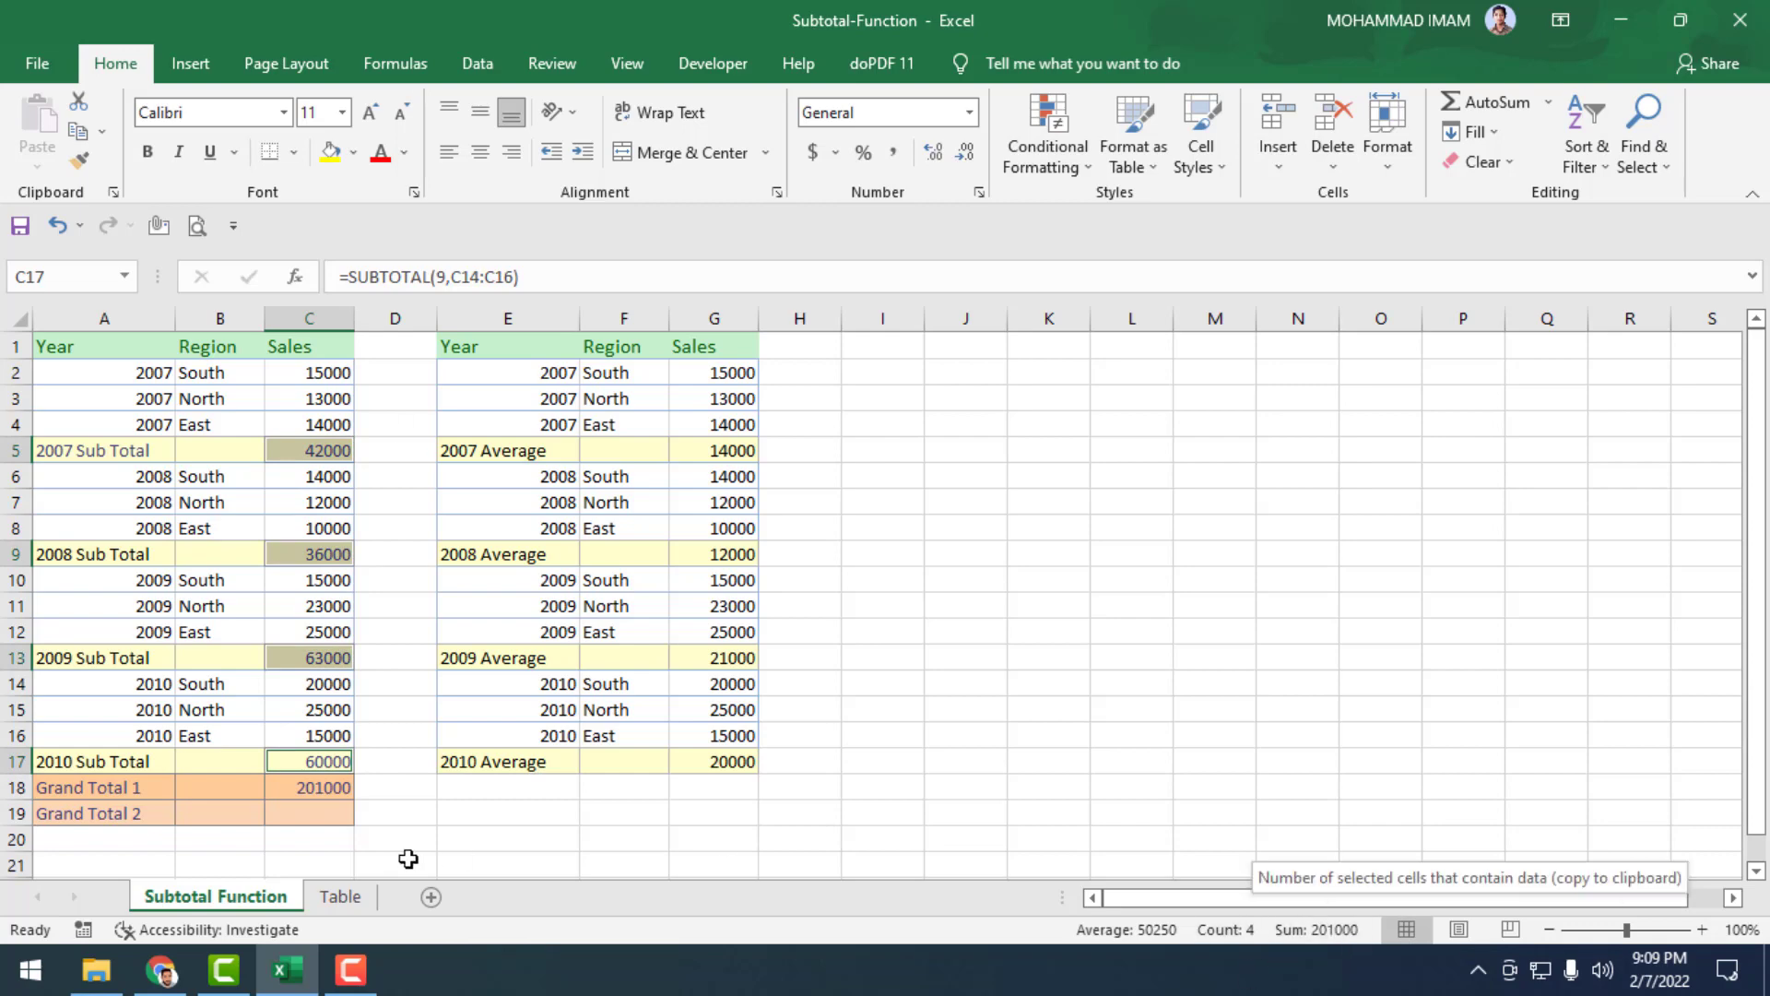
Re-examine the Grand Total 1 formula, recheck the Sub Totals, and select Grand Total 2
{"action": "left_click", "coordinate": [344, 787]}
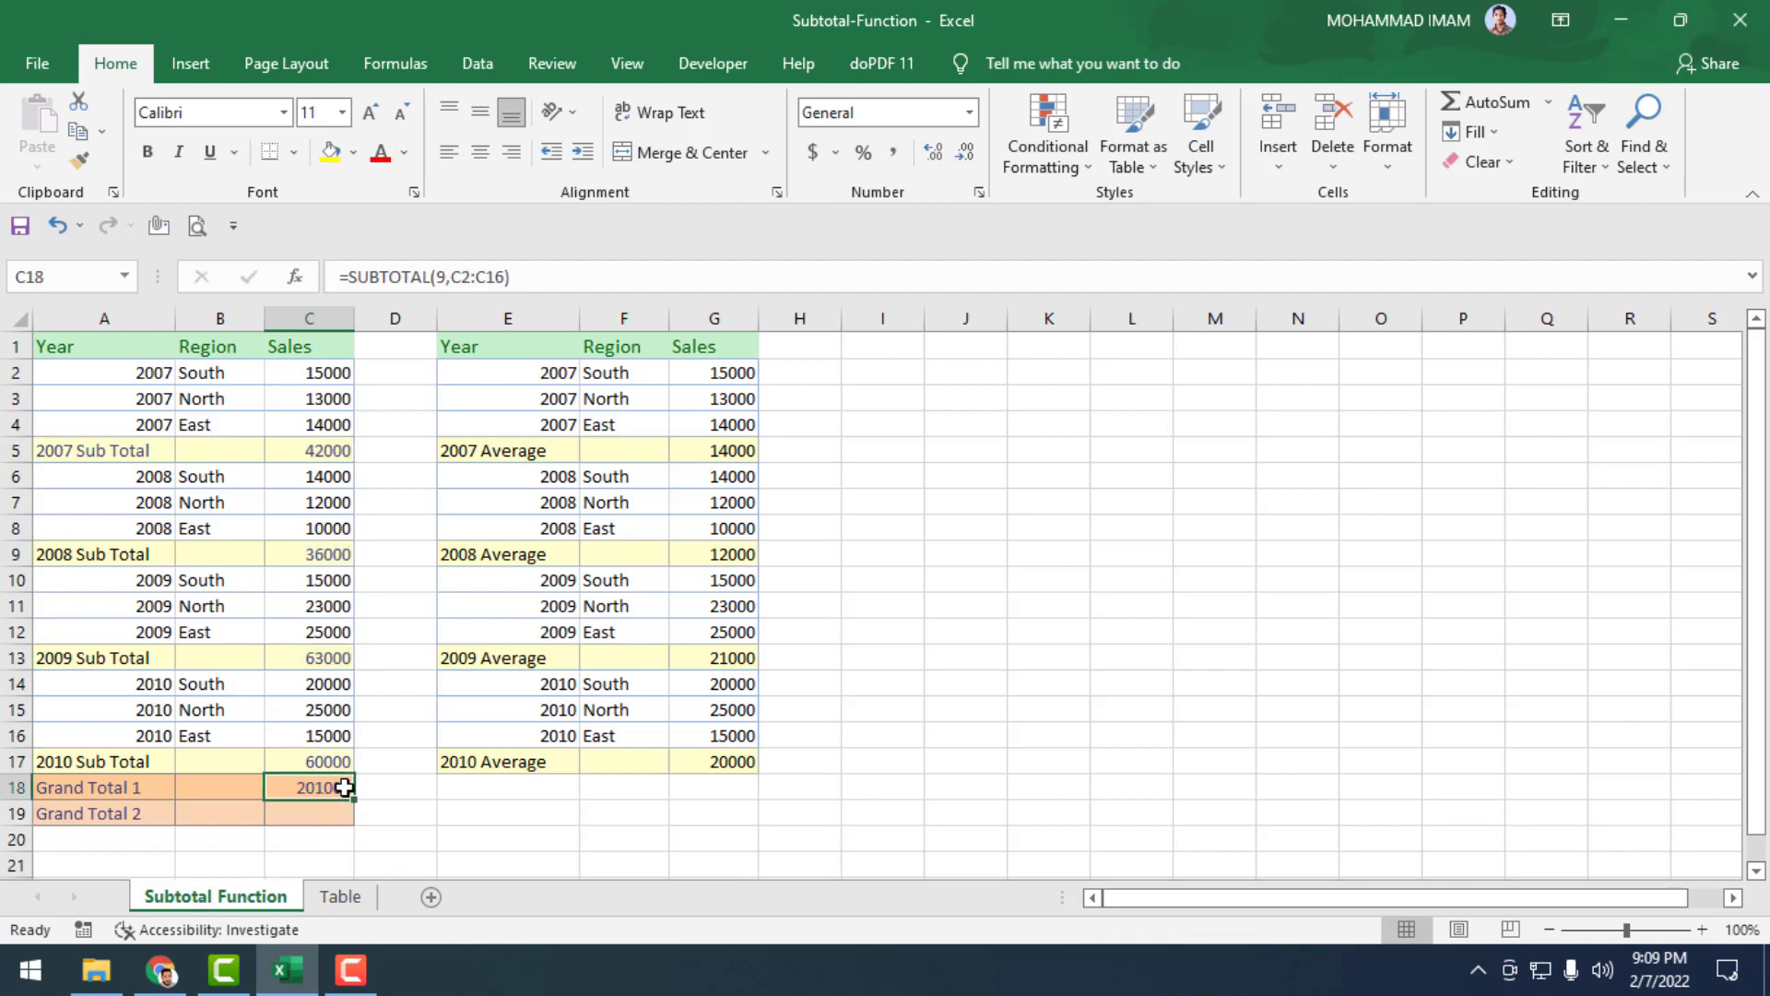
{"action": "double_click", "coordinate": [344, 787]}
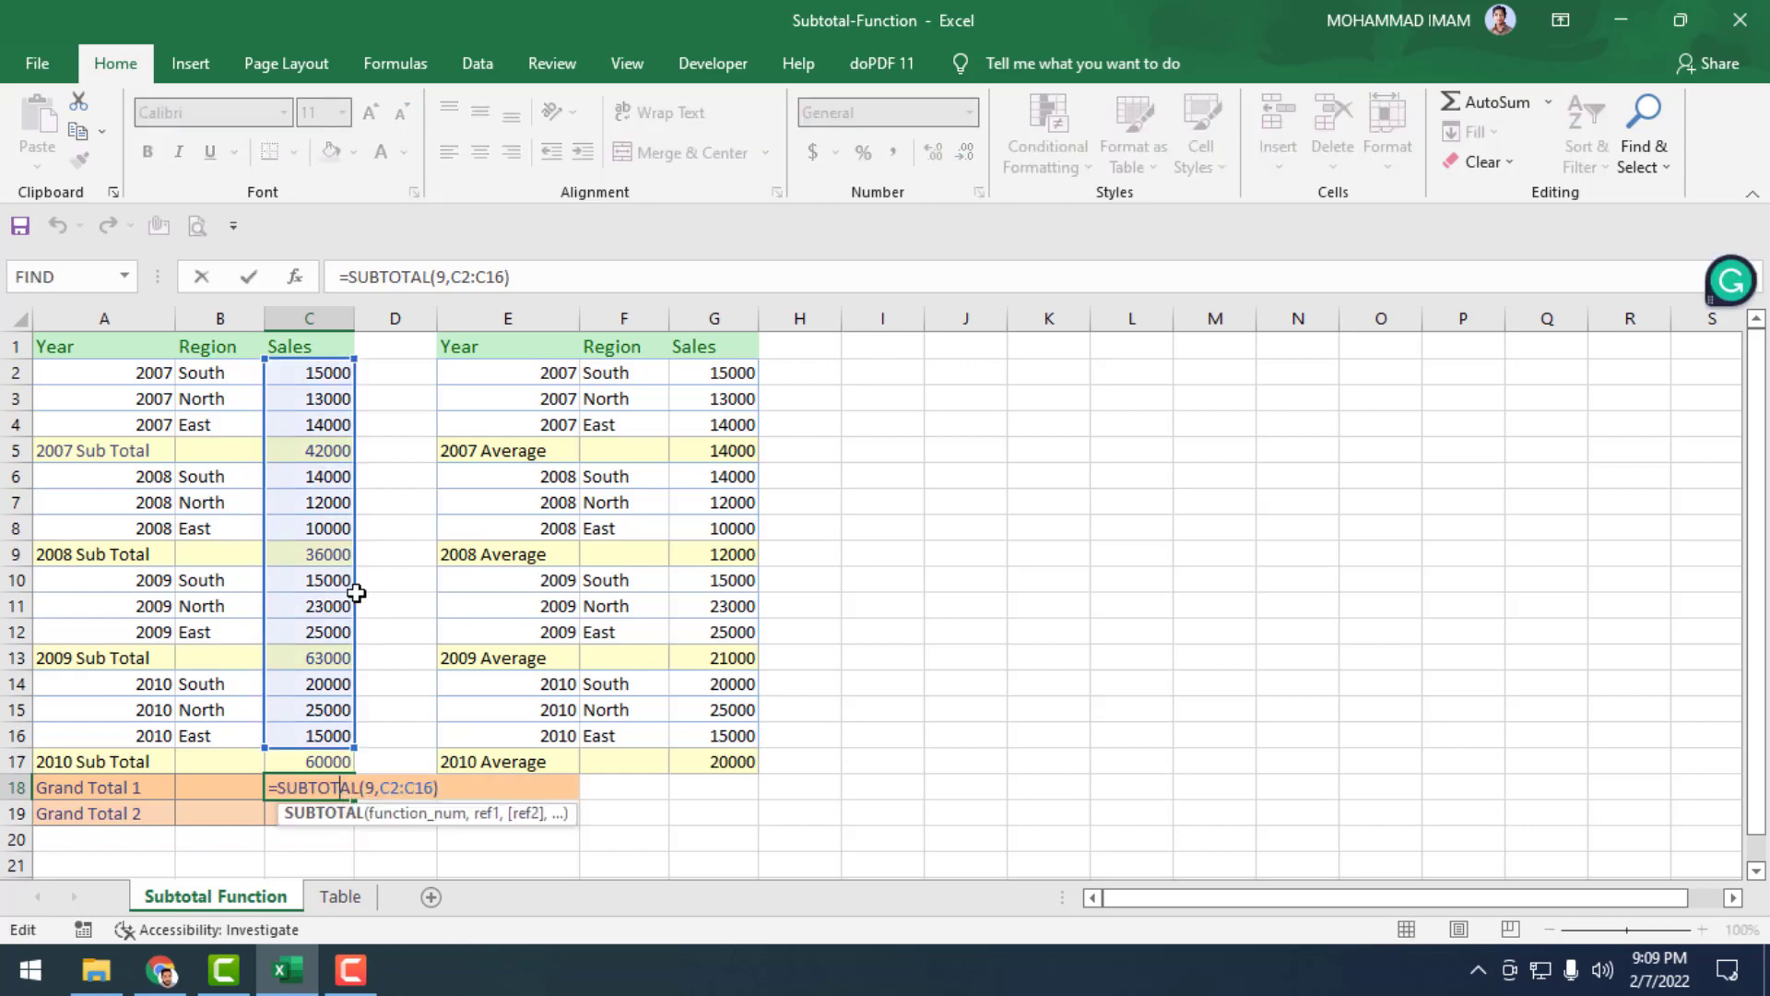
{"action": "key", "text": "Escape"}
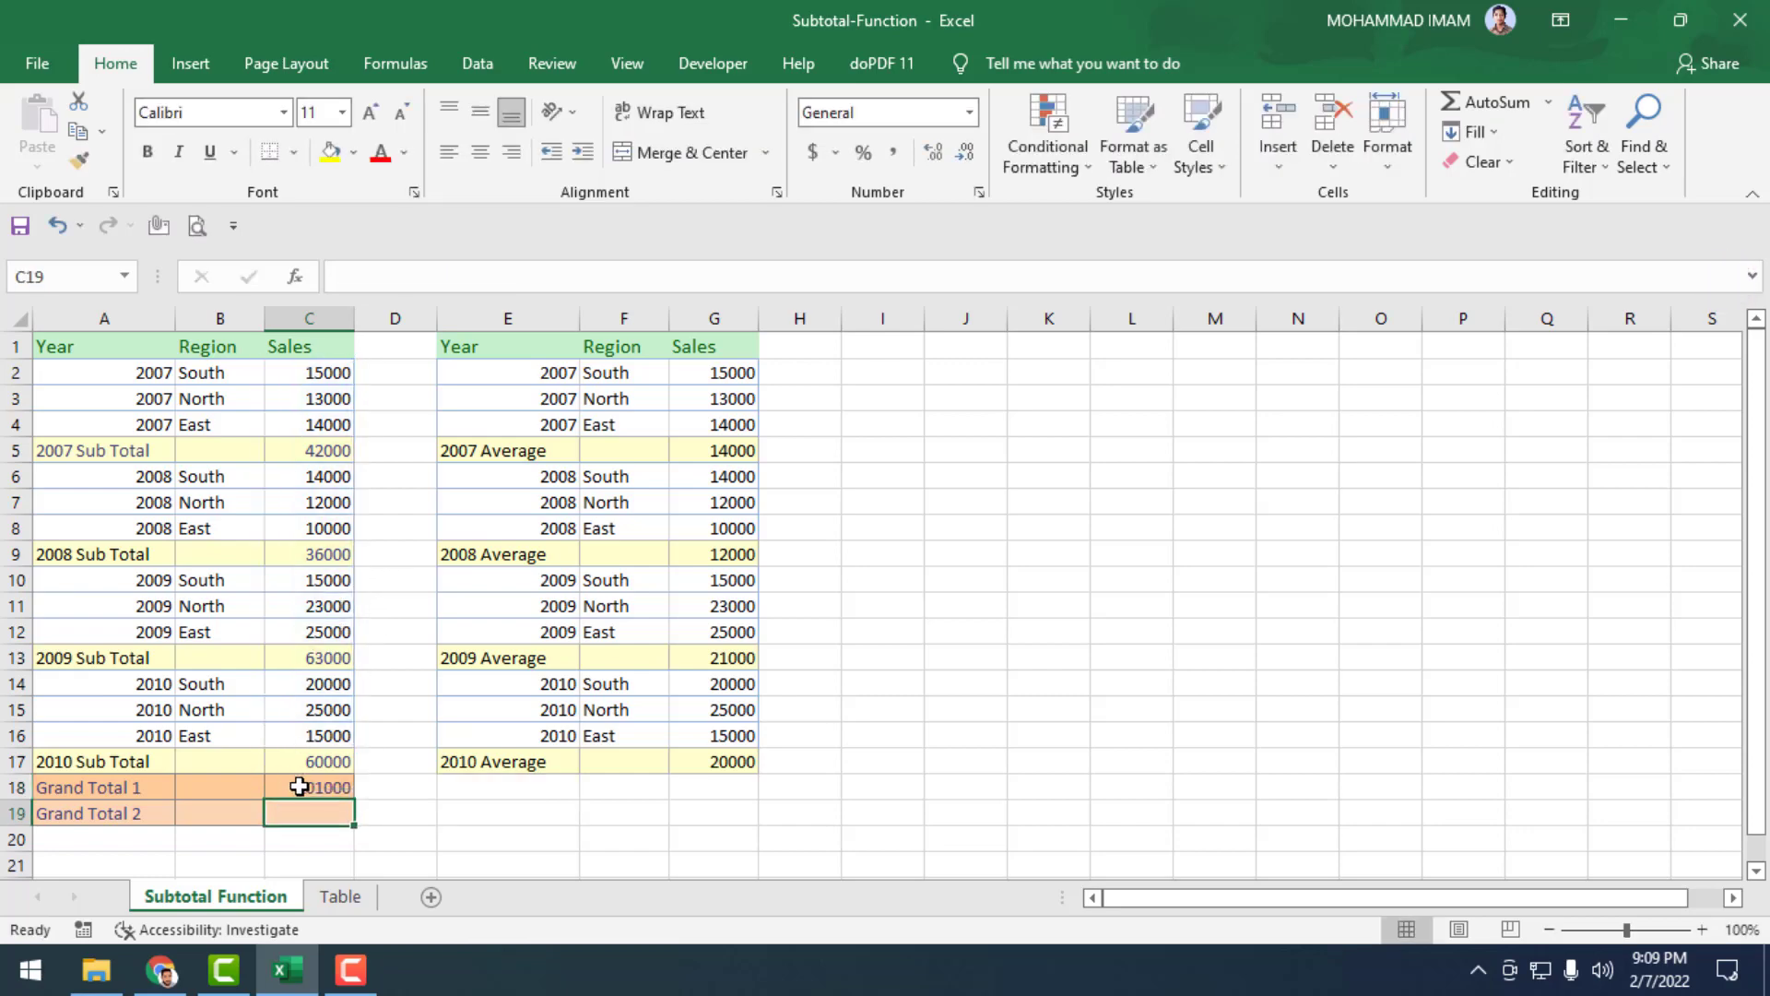
{"action": "left_click", "coordinate": [287, 448]}
{"action": "left_click", "coordinate": [326, 556], "text": "ctrl"}
{"action": "left_click", "coordinate": [291, 654], "text": "ctrl"}
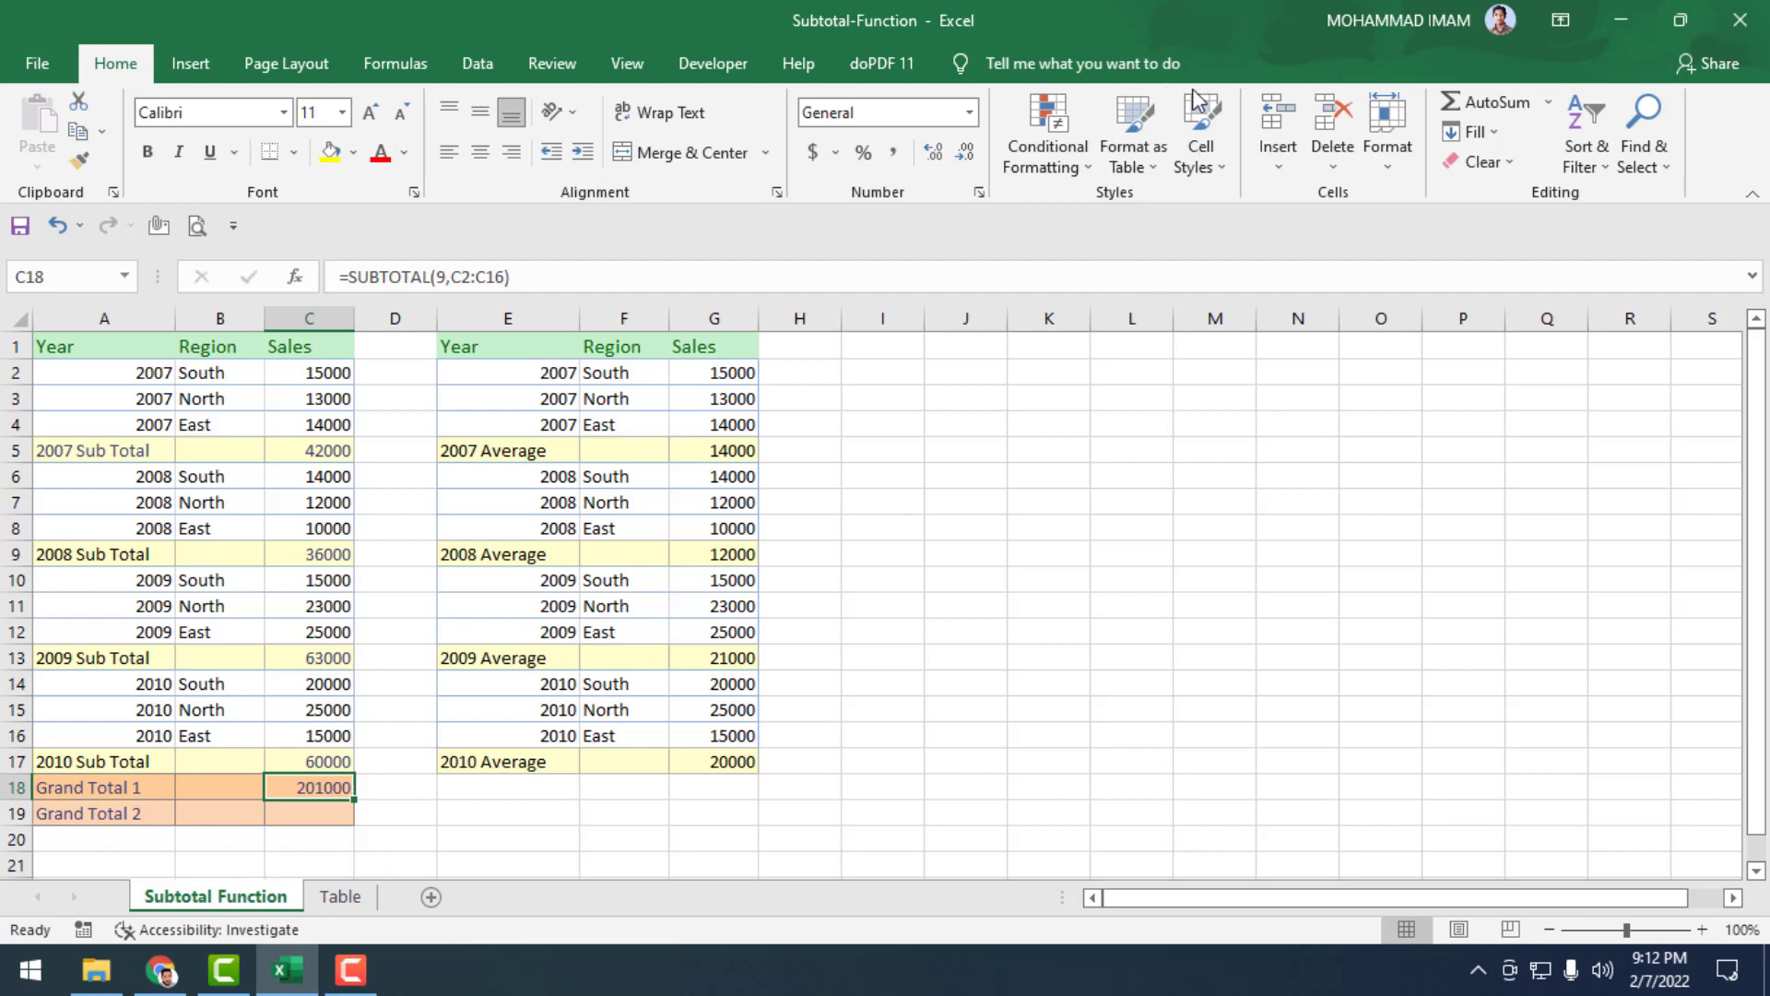
{"action": "key", "text": "Return"}
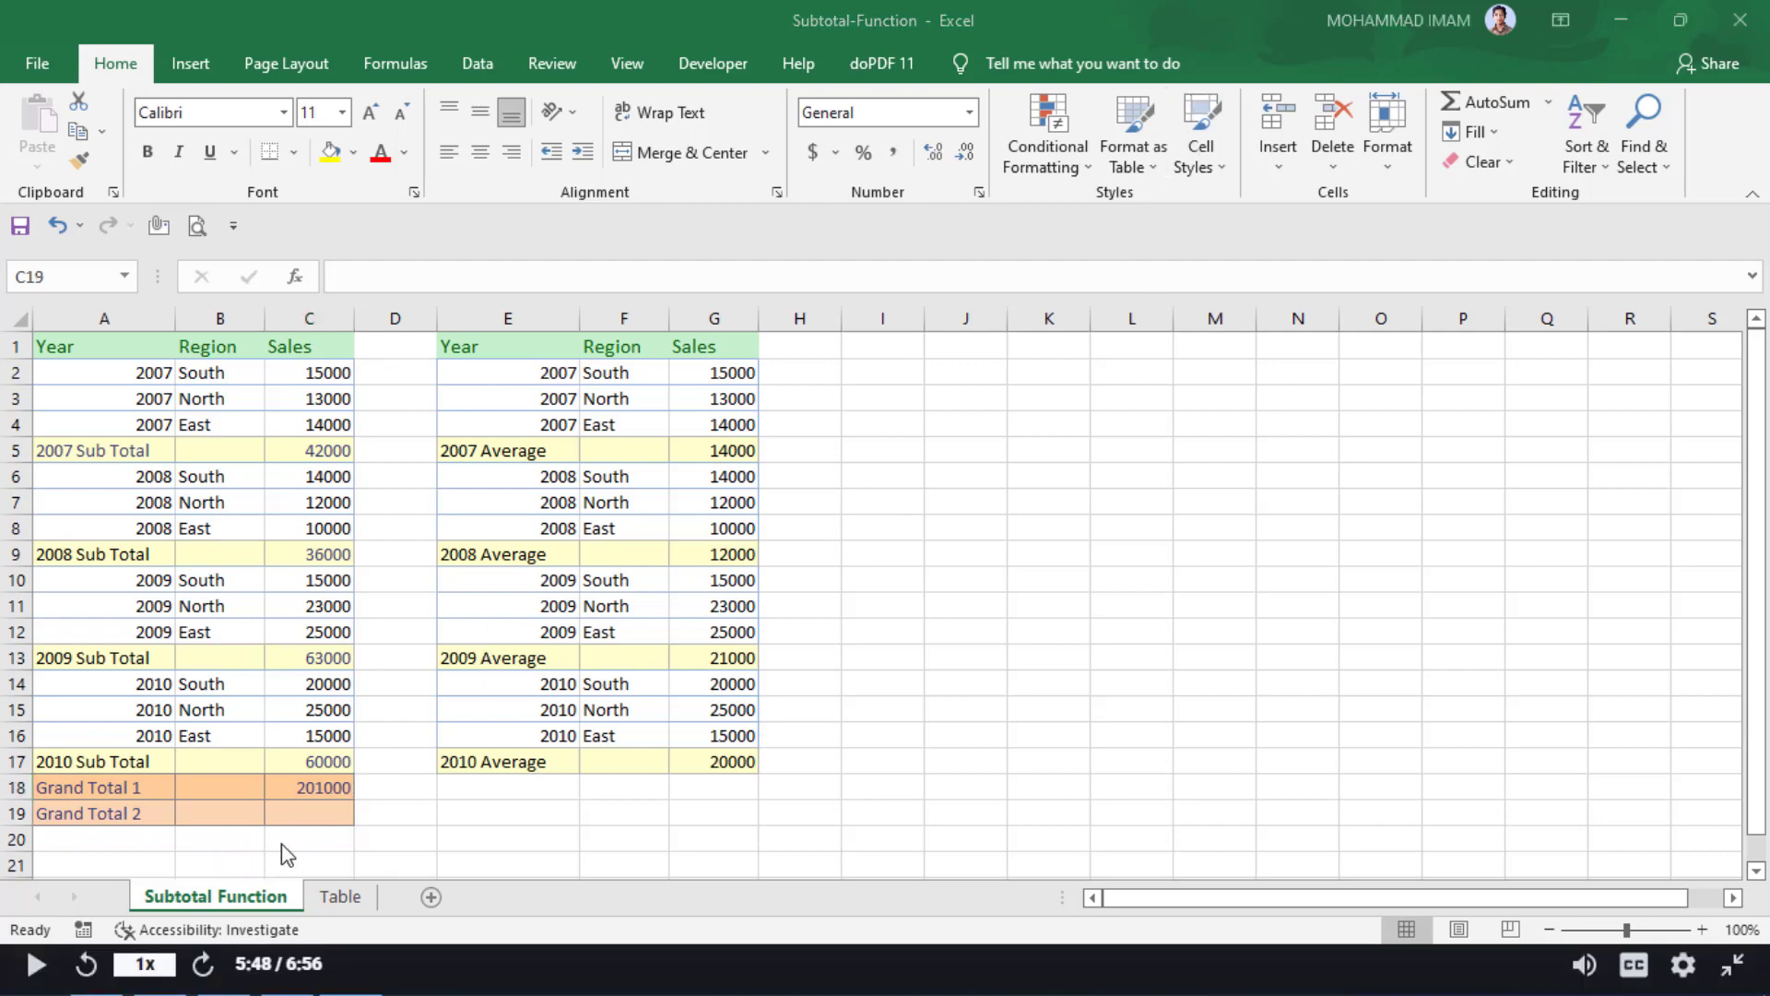
{"action": "left_click", "coordinate": [294, 809]}
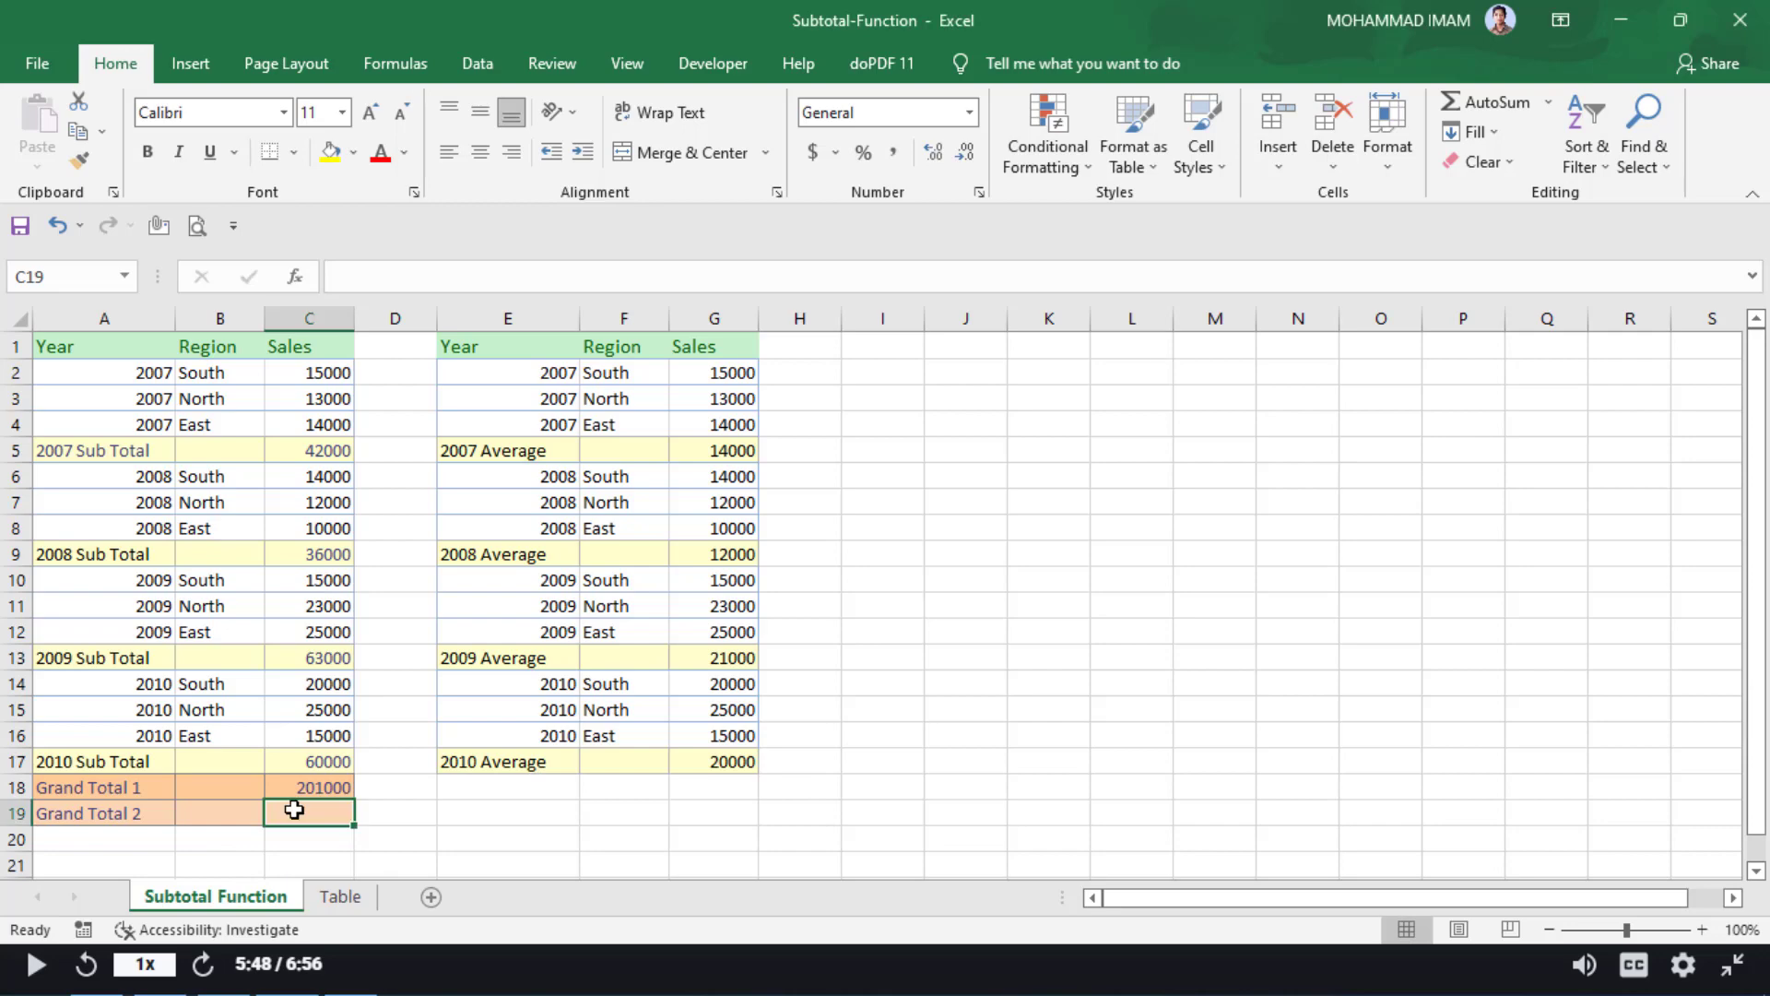
Enter =SUM(C2:C17) in Grand Total 2 cell C19, showing 402000
{"action": "type", "text": "="}
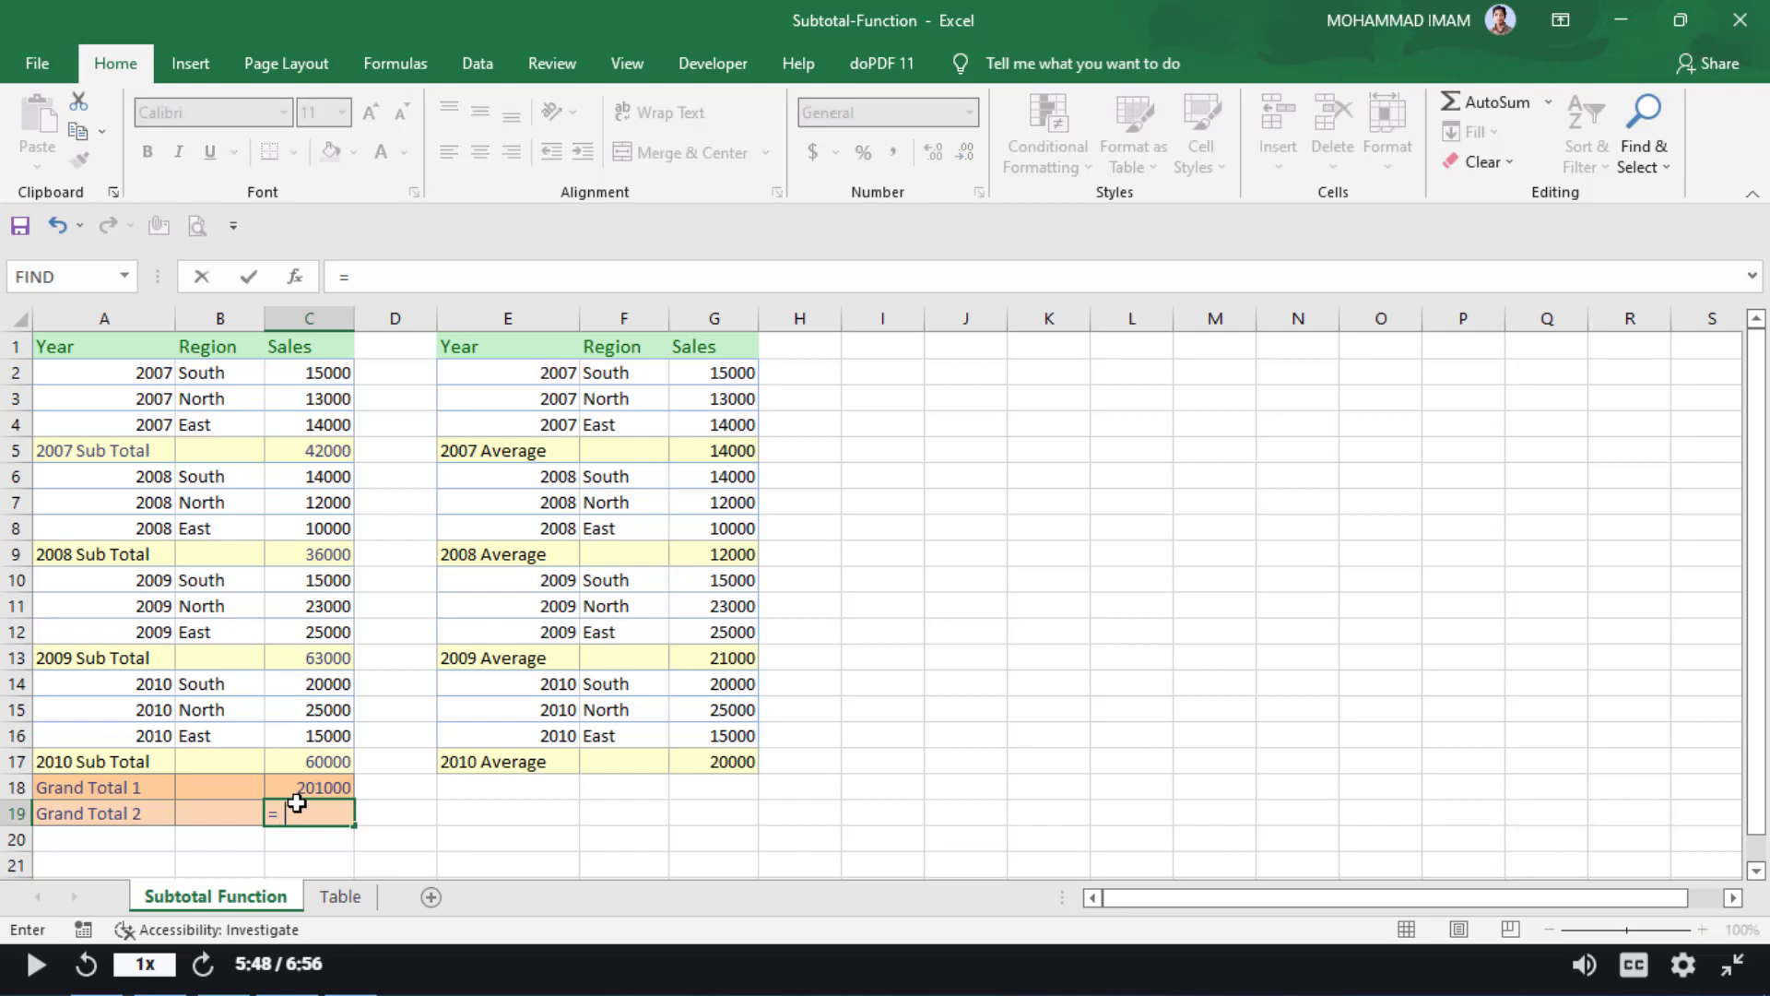
{"action": "type", "text": "sum("}
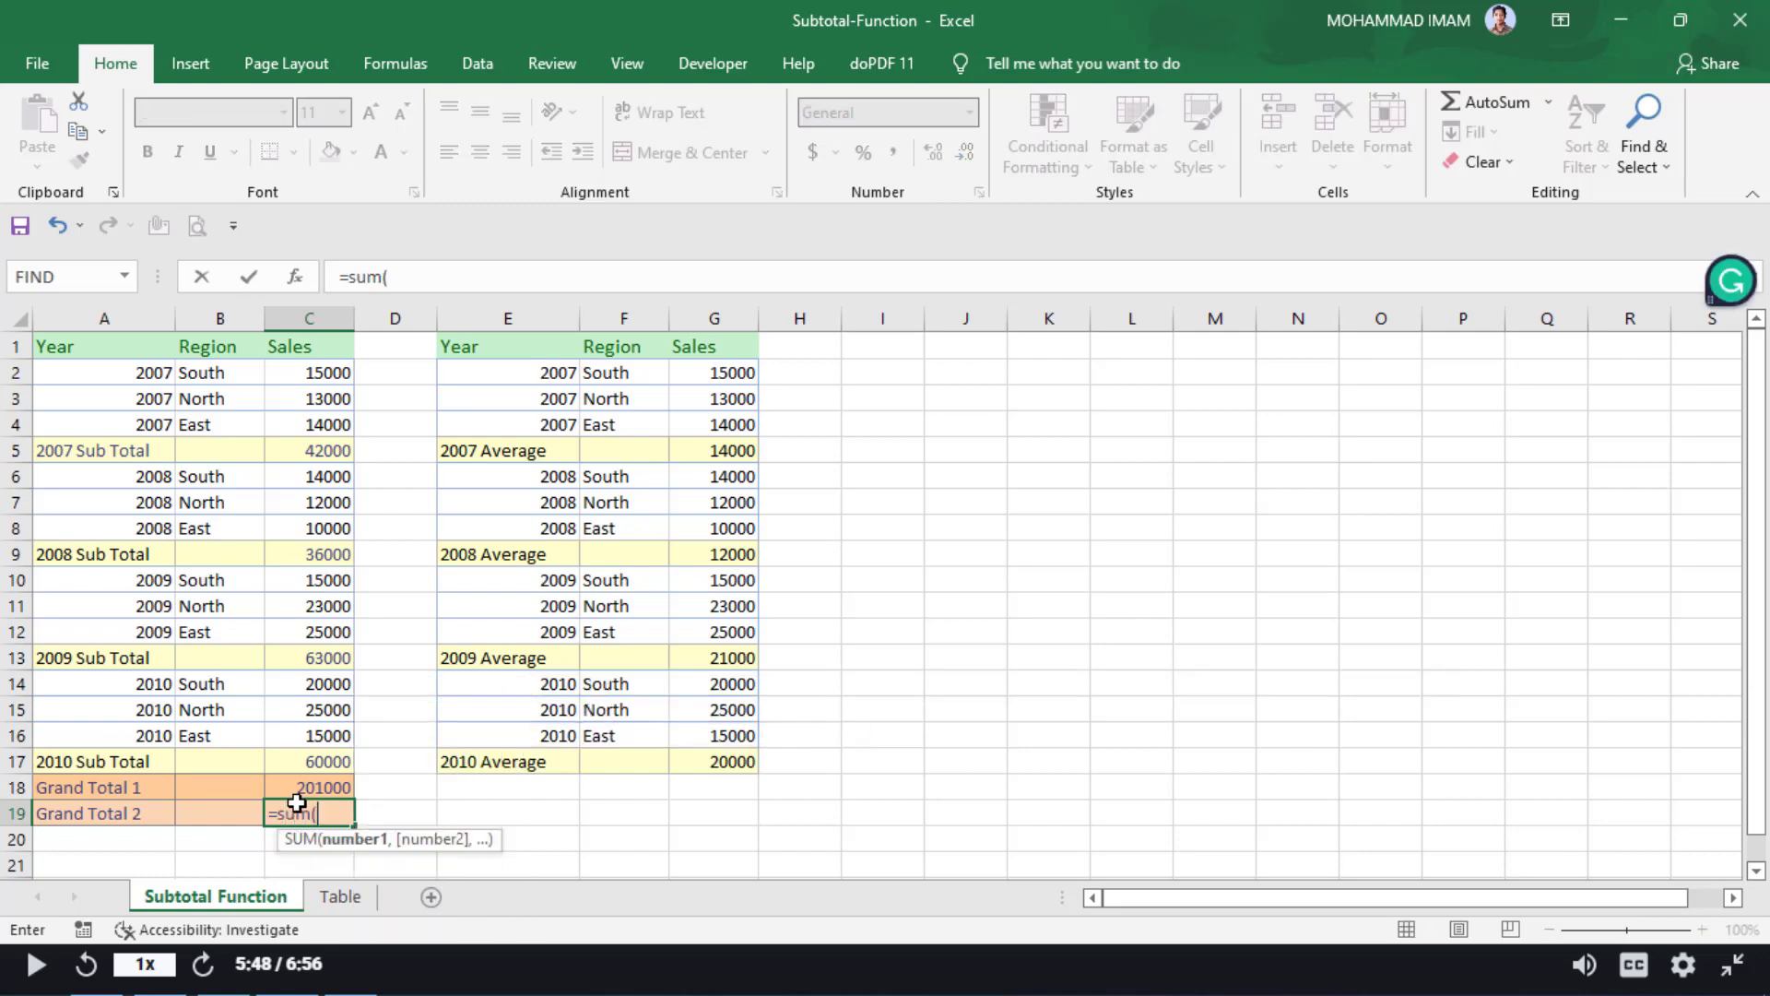
{"action": "left_click_drag", "start_coordinate": [341, 374], "coordinate": [329, 753]}
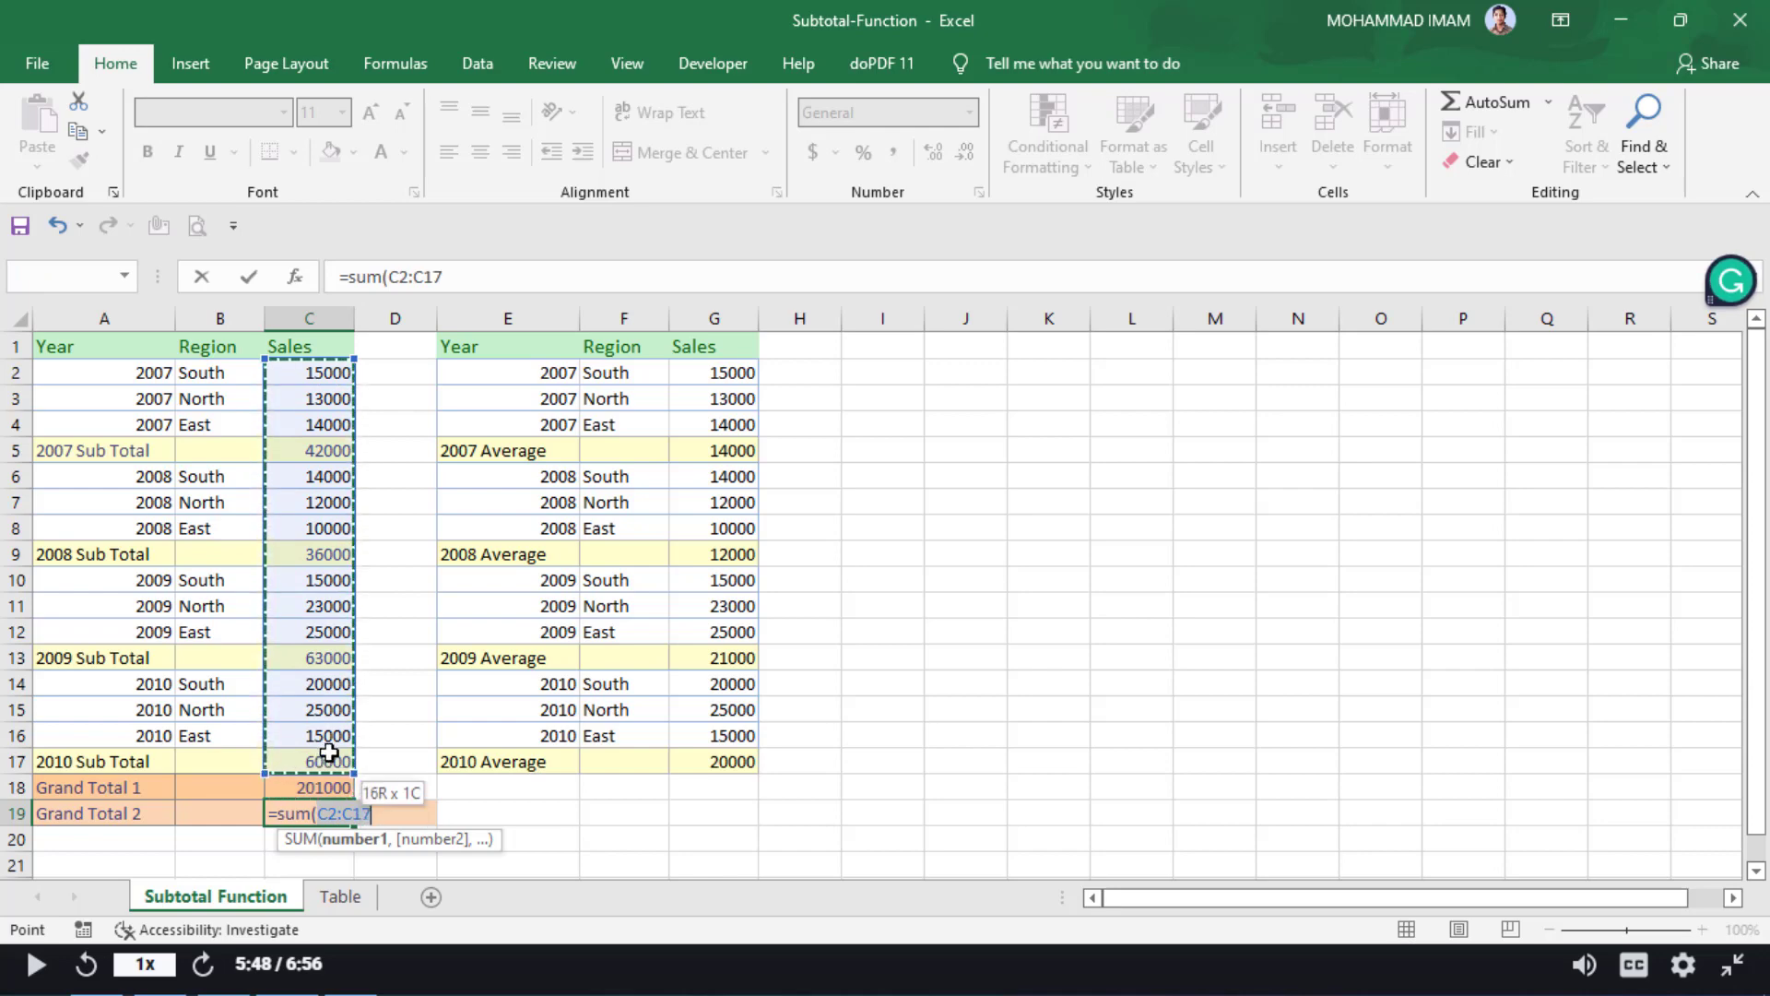
{"action": "key", "text": "Return"}
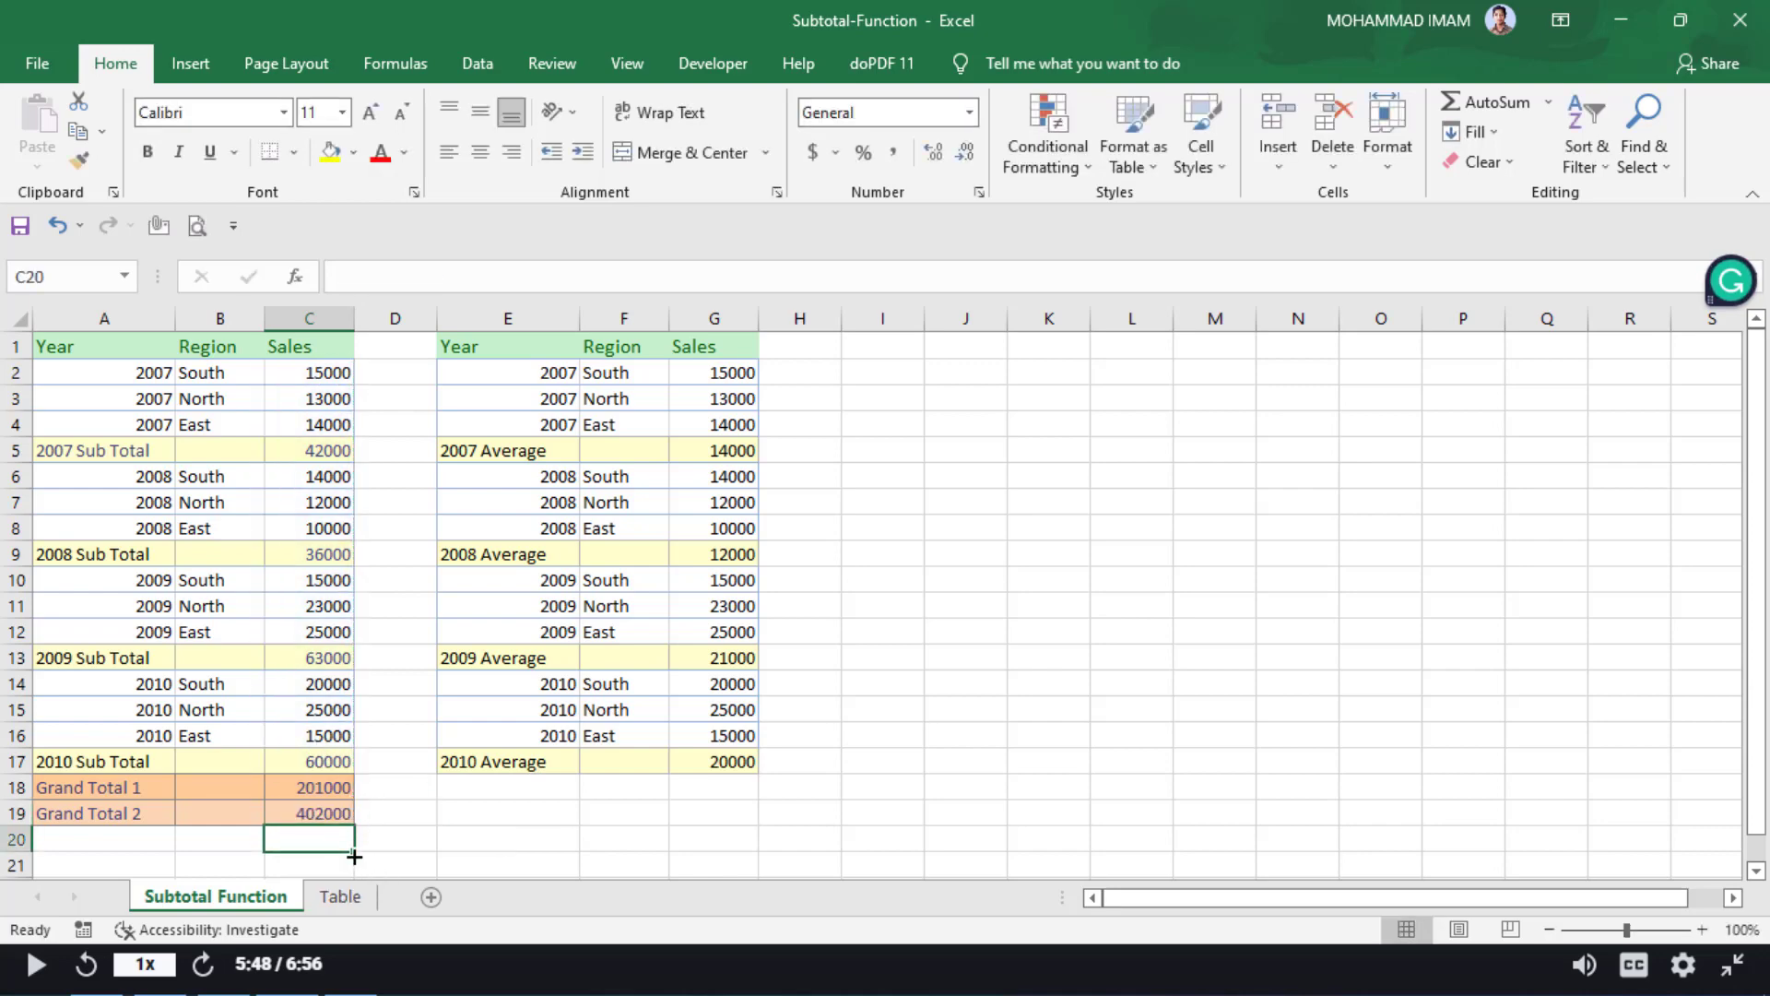
{"action": "left_click", "coordinate": [324, 813]}
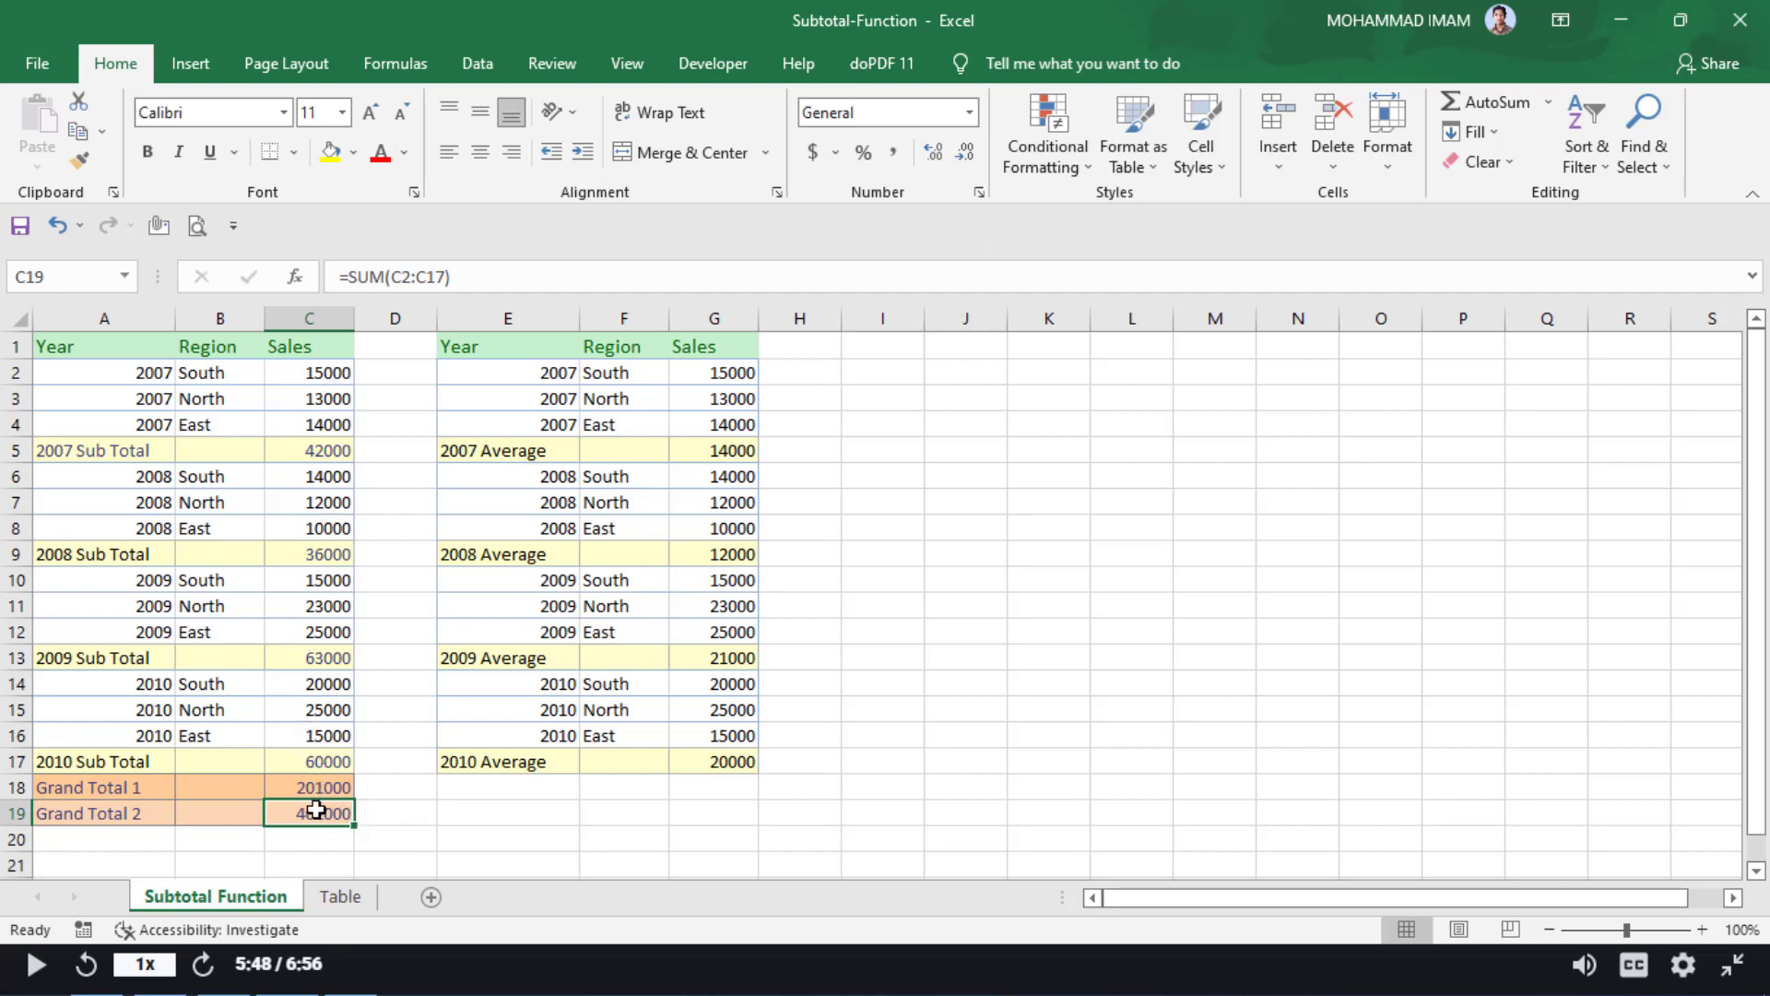
Select C2:C17 to compare the status-bar Sum with Grand Total 2
{"action": "left_click", "coordinate": [343, 374]}
{"action": "left_click_drag", "start_coordinate": [318, 498], "coordinate": [345, 762]}
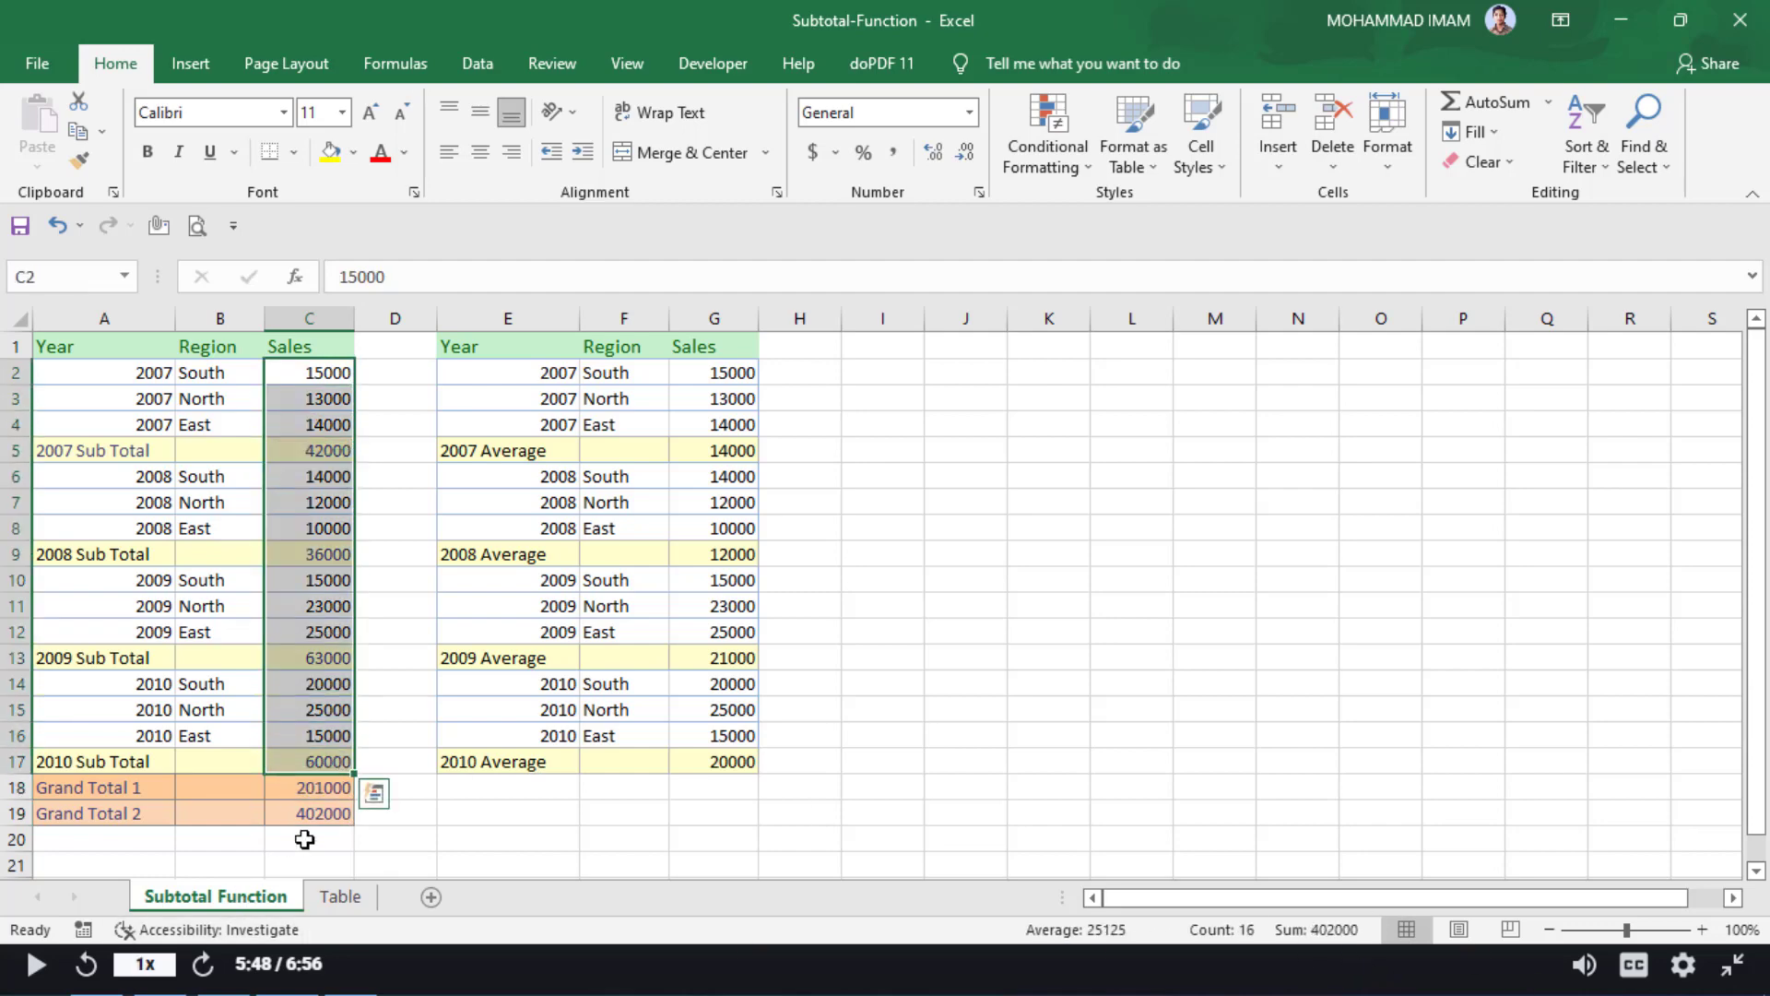
{"action": "left_click", "coordinate": [329, 811]}
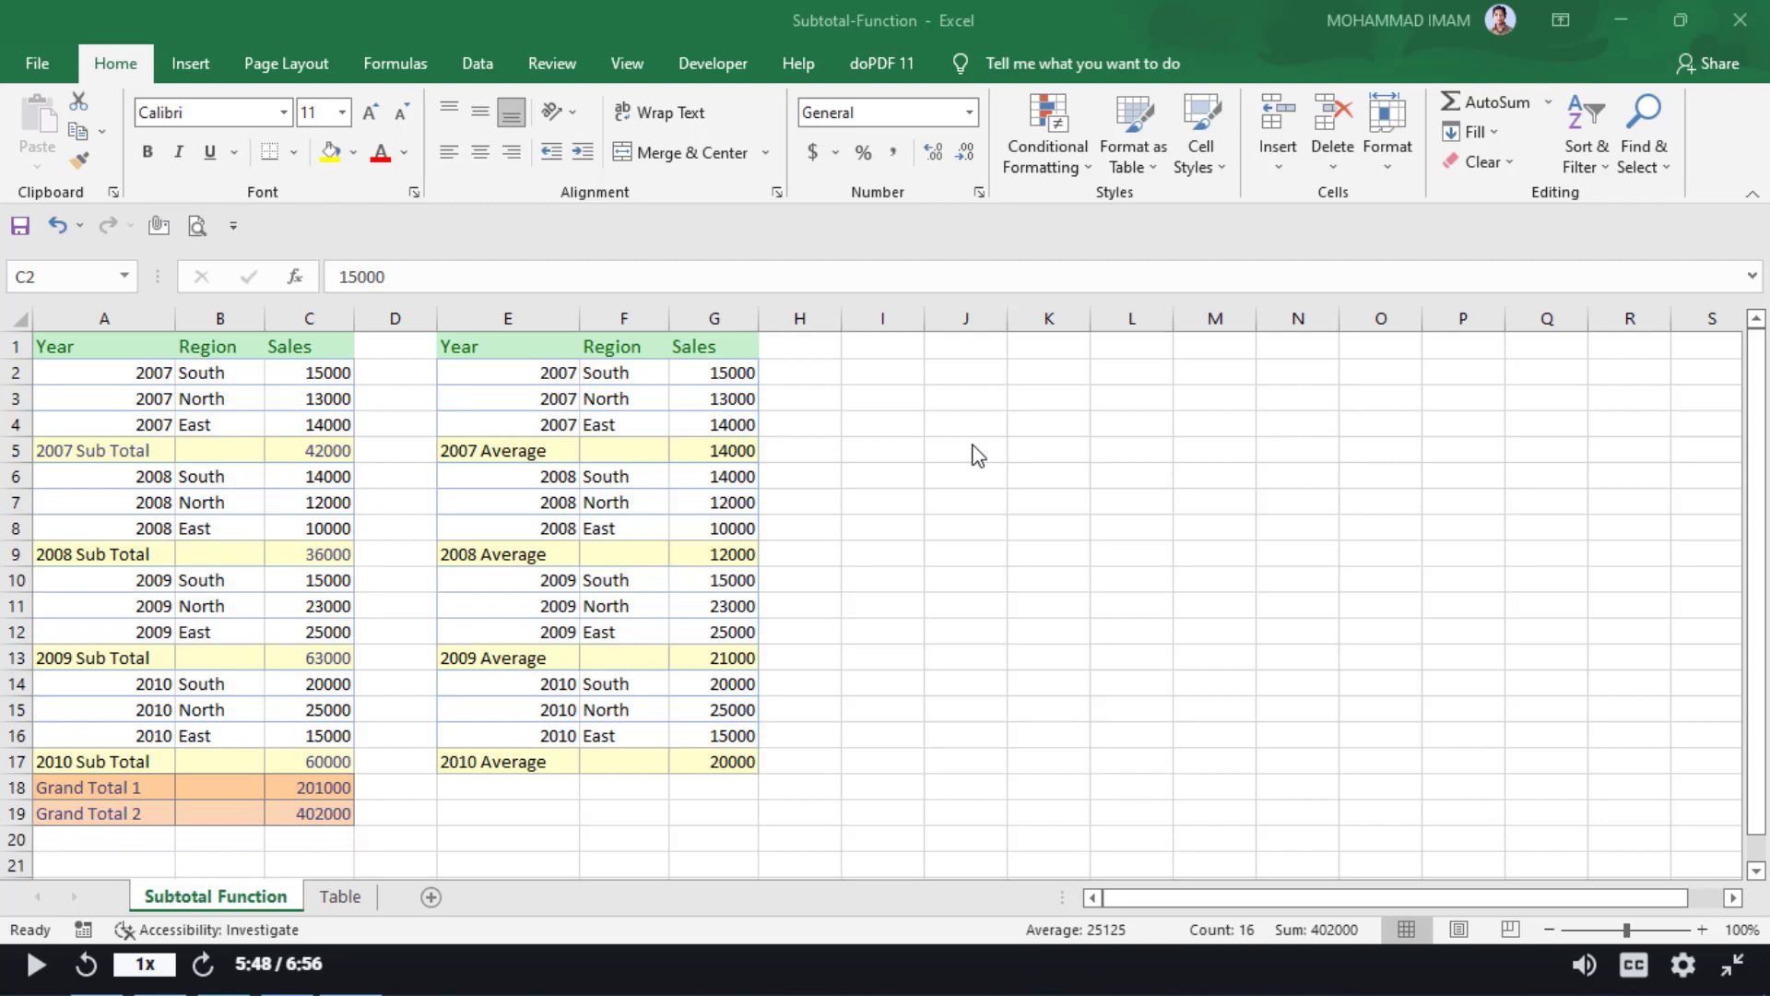
{"action": "left_click", "coordinate": [966, 367]}
{"action": "type", "text": "="}
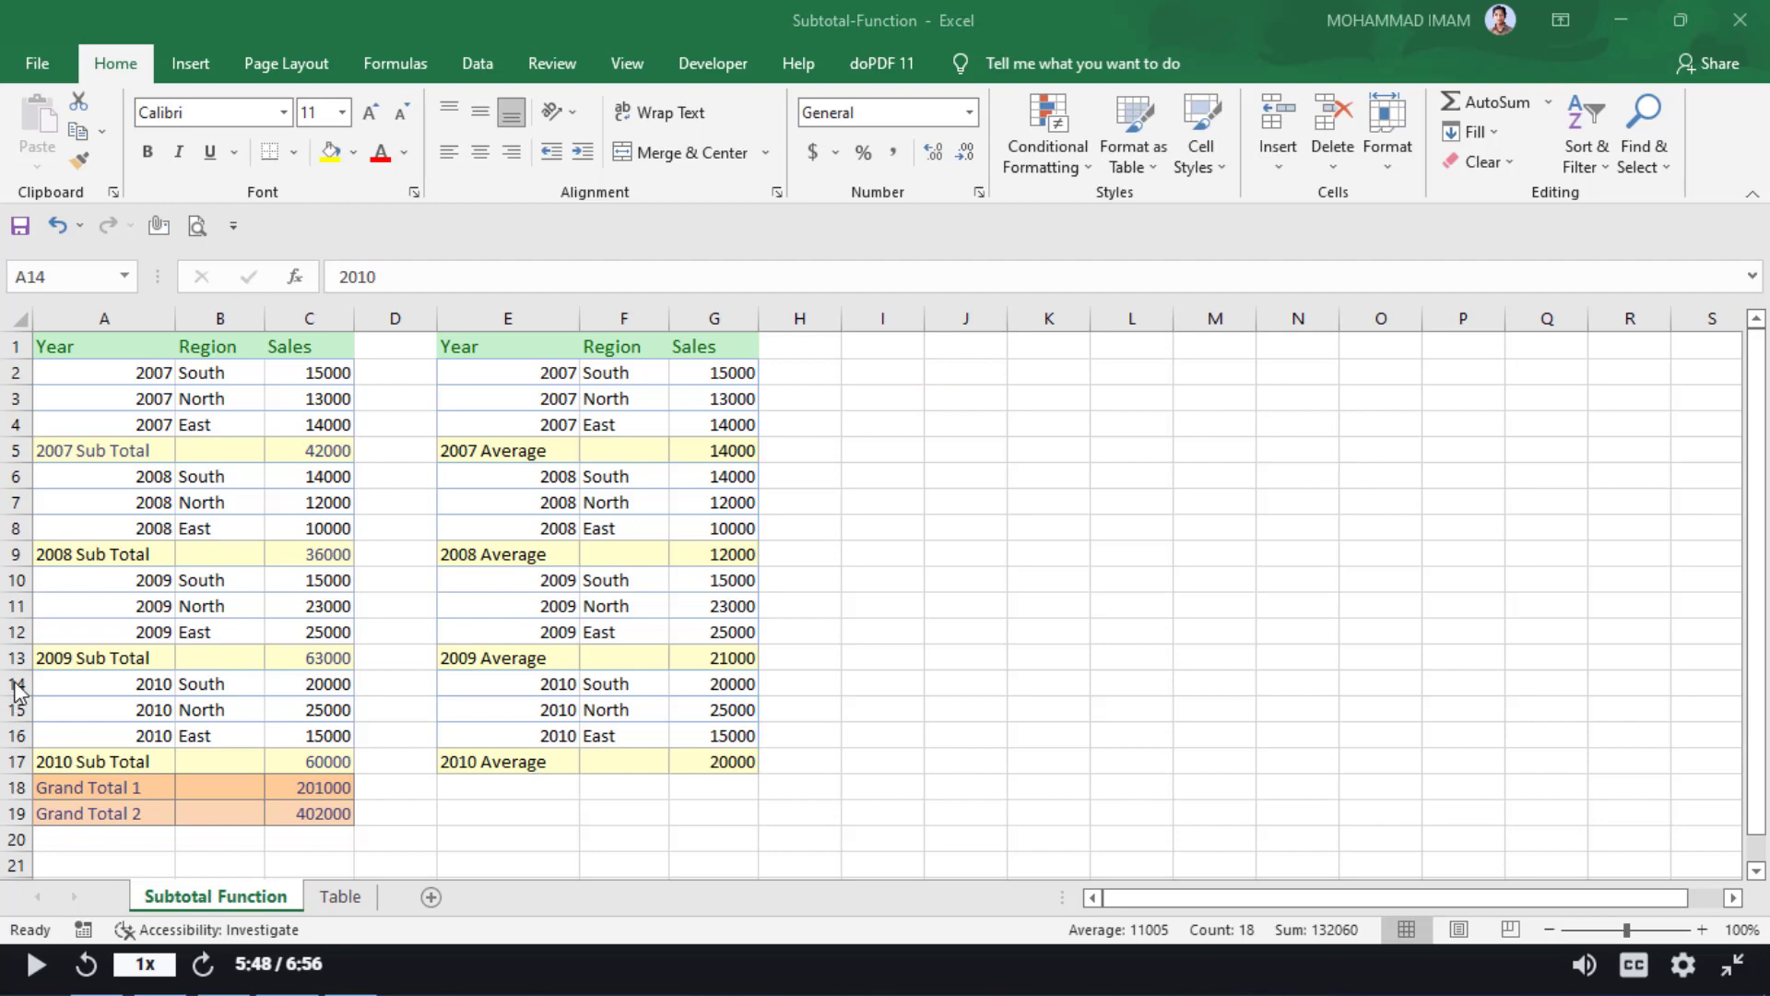
Hide the 2010 data rows 14–16
{"action": "left_click_drag", "start_coordinate": [16, 690], "coordinate": [17, 736]}
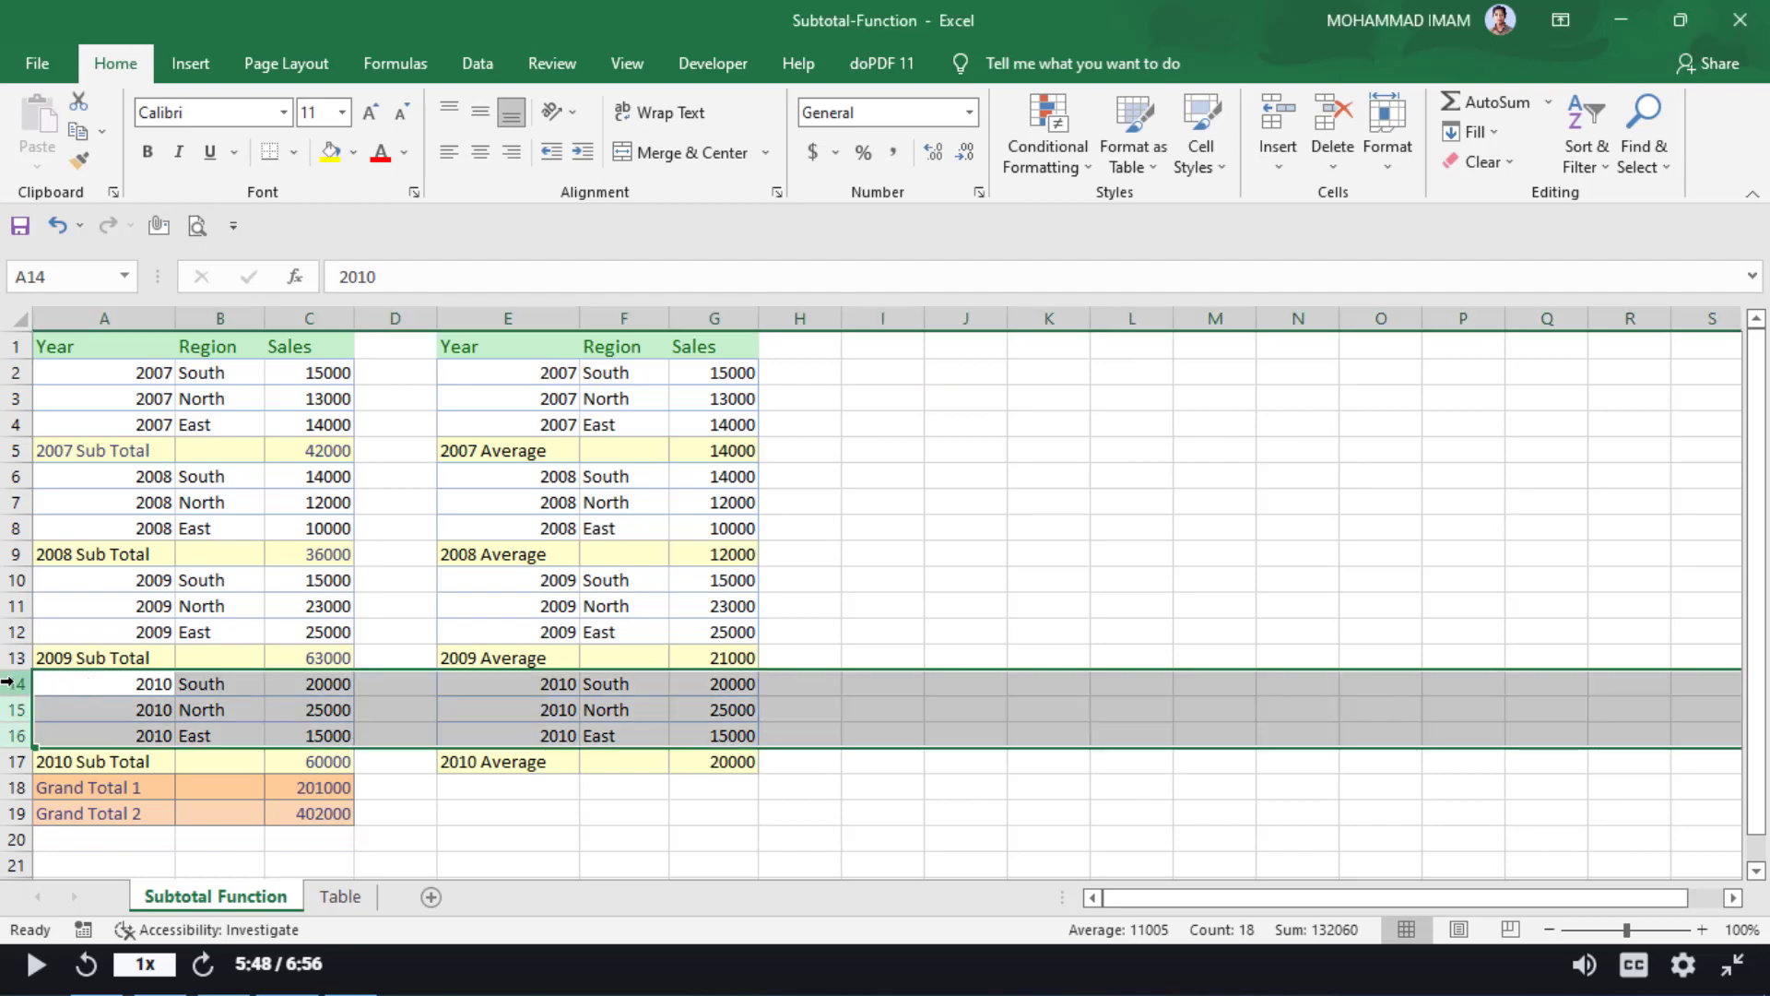
{"action": "right_click", "coordinate": [9, 682]}
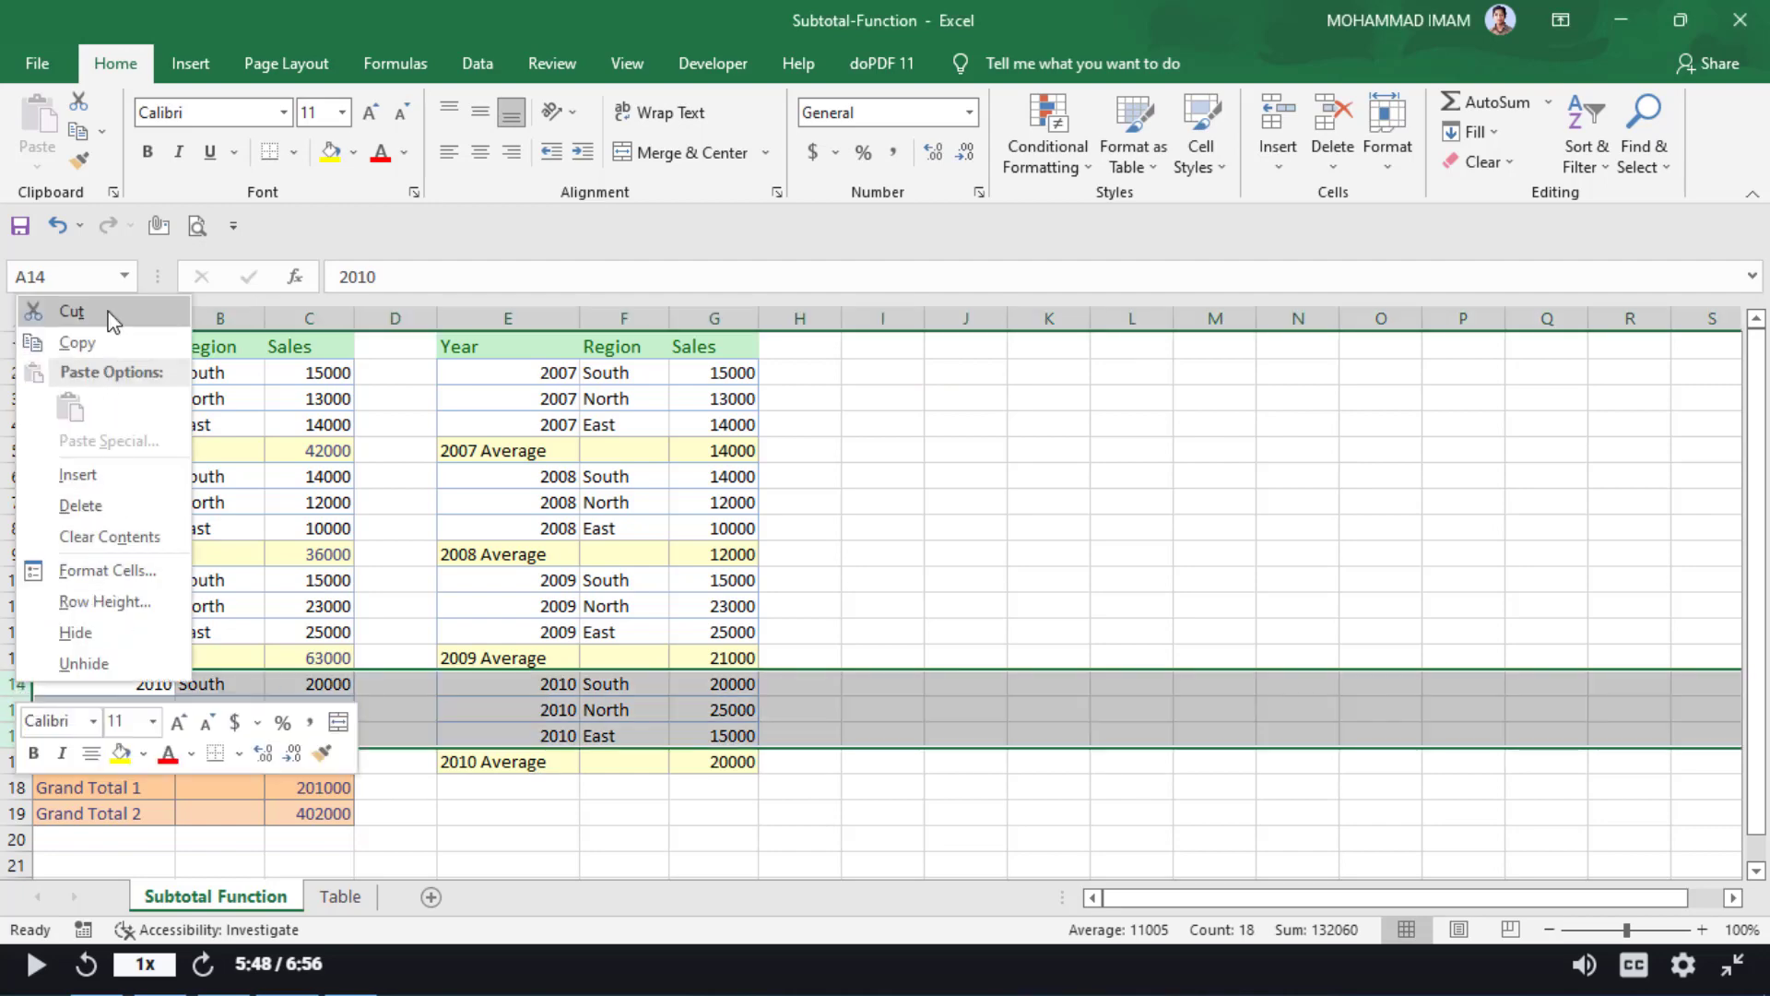
{"action": "left_click", "coordinate": [92, 636]}
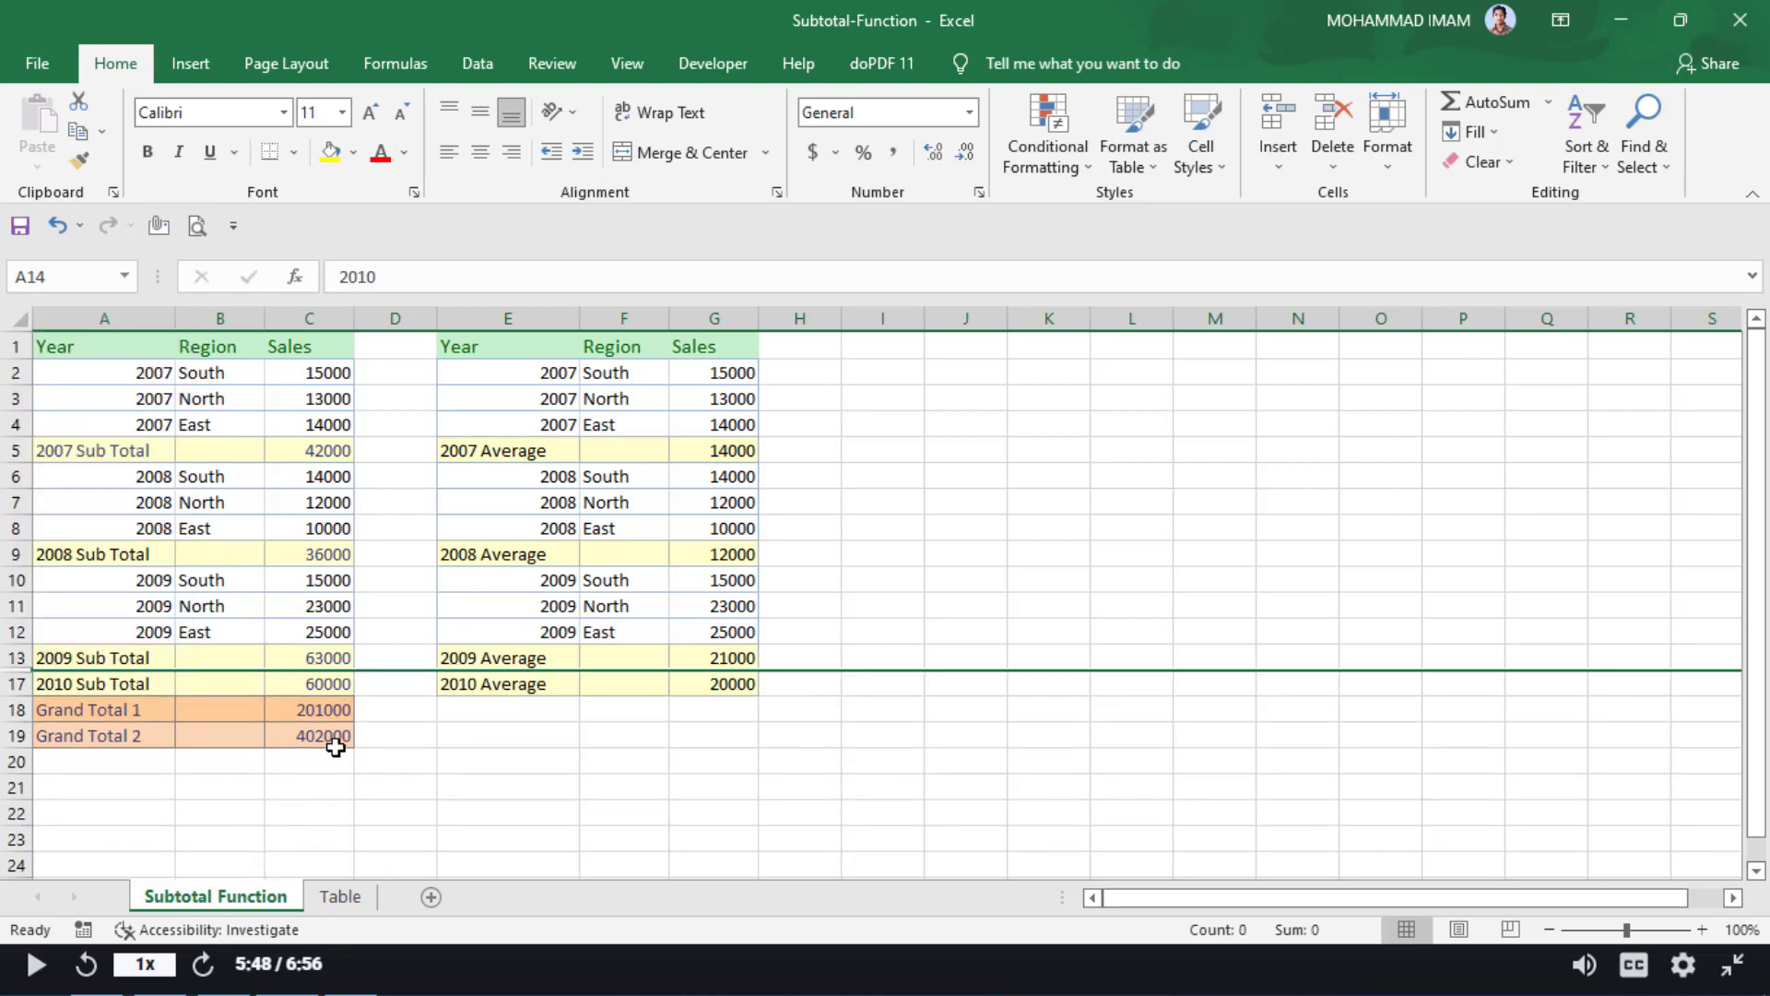
Change Grand Total 1 to =SUBTOTAL(109,C2:C16), dropping it to 141000
{"action": "left_click", "coordinate": [330, 710]}
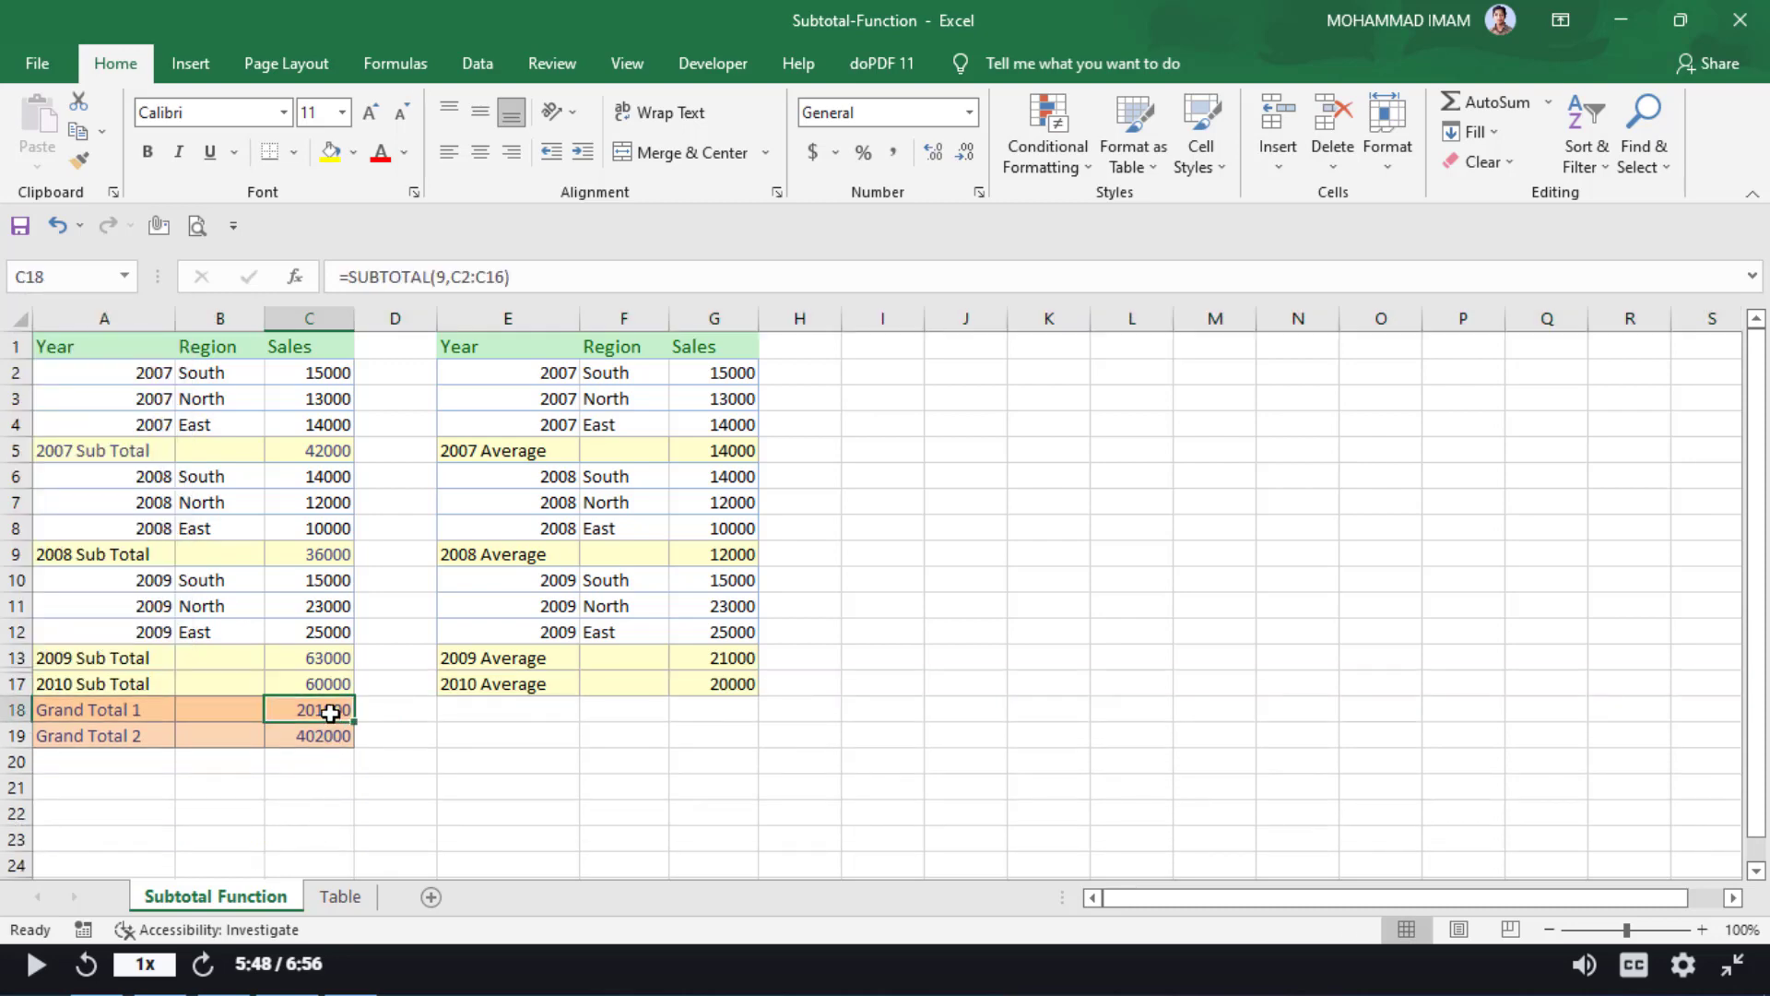
{"action": "double_click", "coordinate": [330, 711]}
{"action": "key", "text": "Right"}
{"action": "key", "text": "Right"}
{"action": "key", "text": "Right"}
{"action": "key", "text": "Right"}
{"action": "key", "text": "Left"}
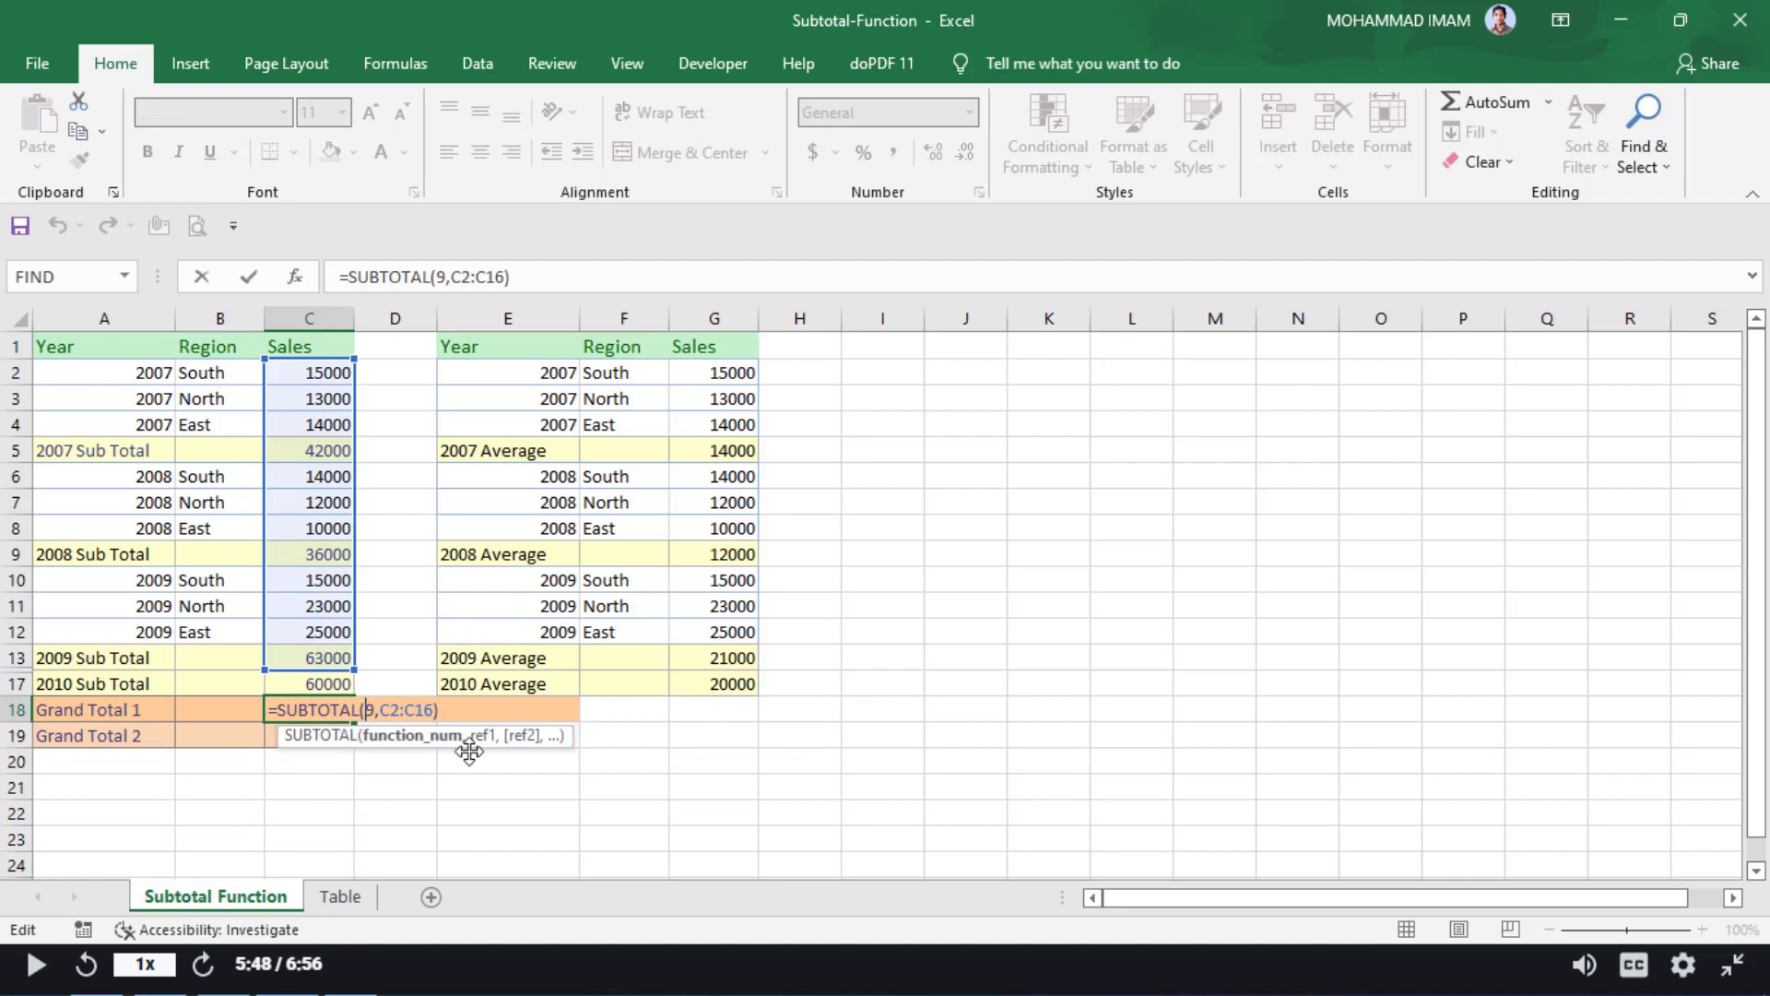
{"action": "type", "text": "10"}
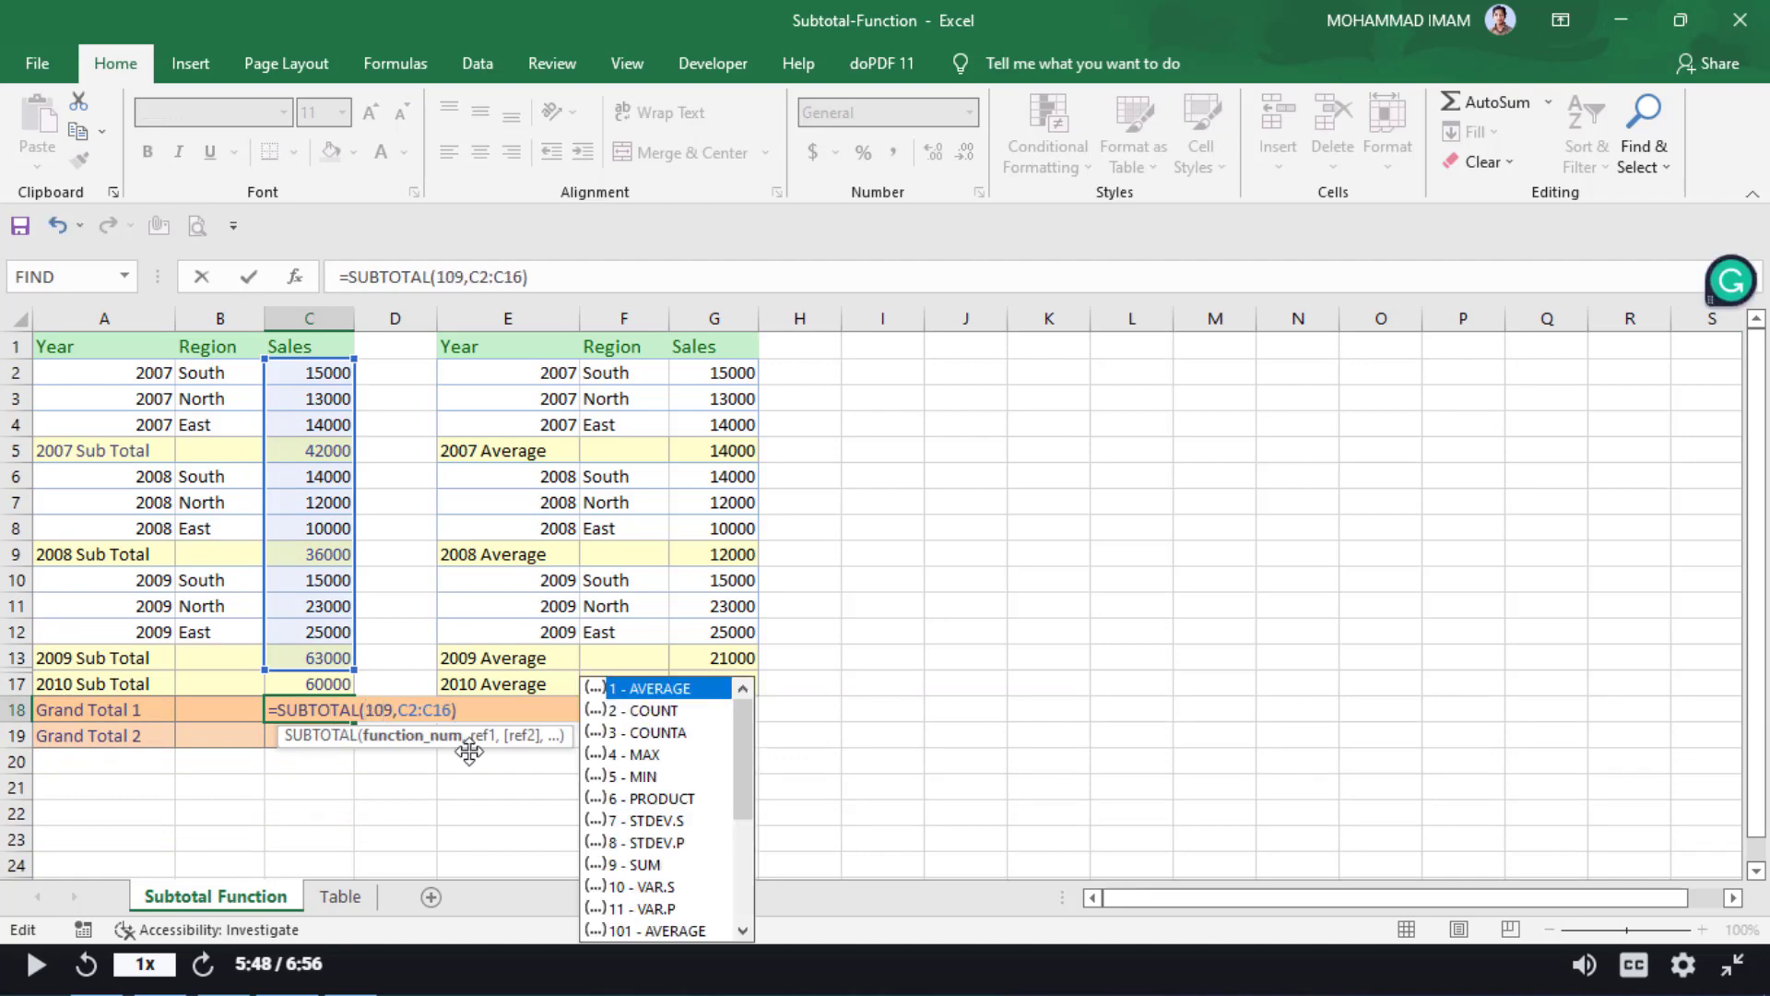
{"action": "key", "text": "Return"}
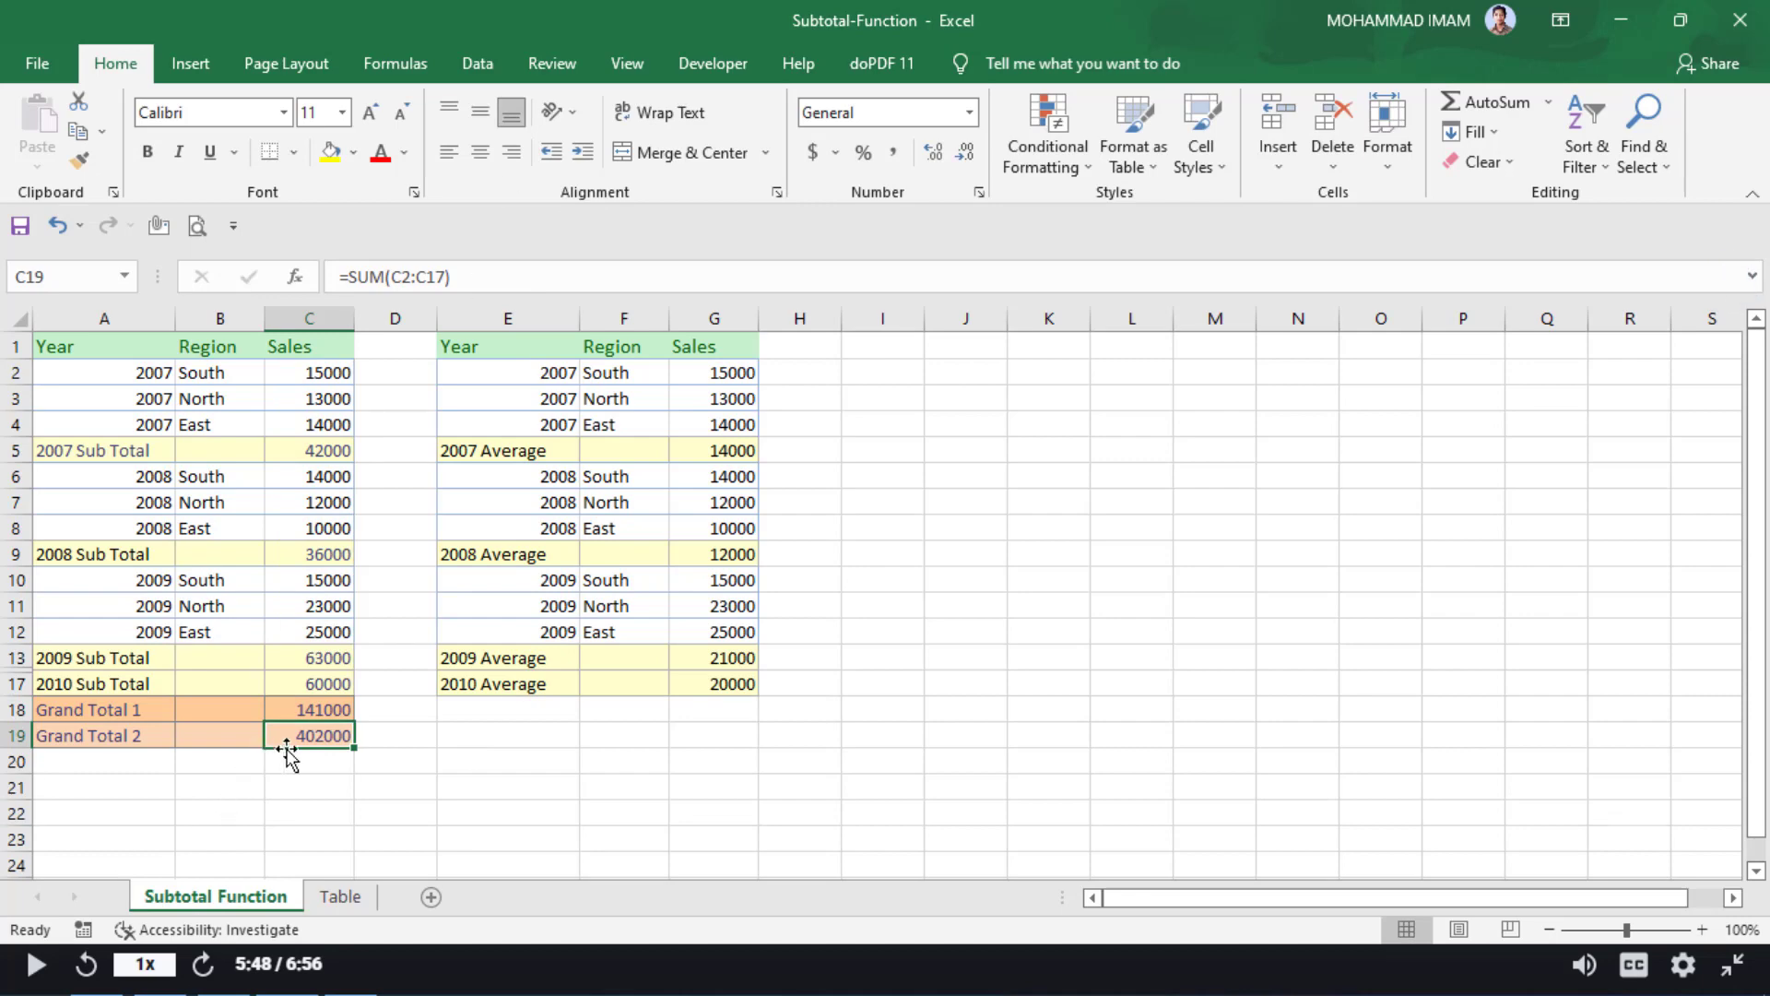
{"action": "left_click", "coordinate": [336, 712]}
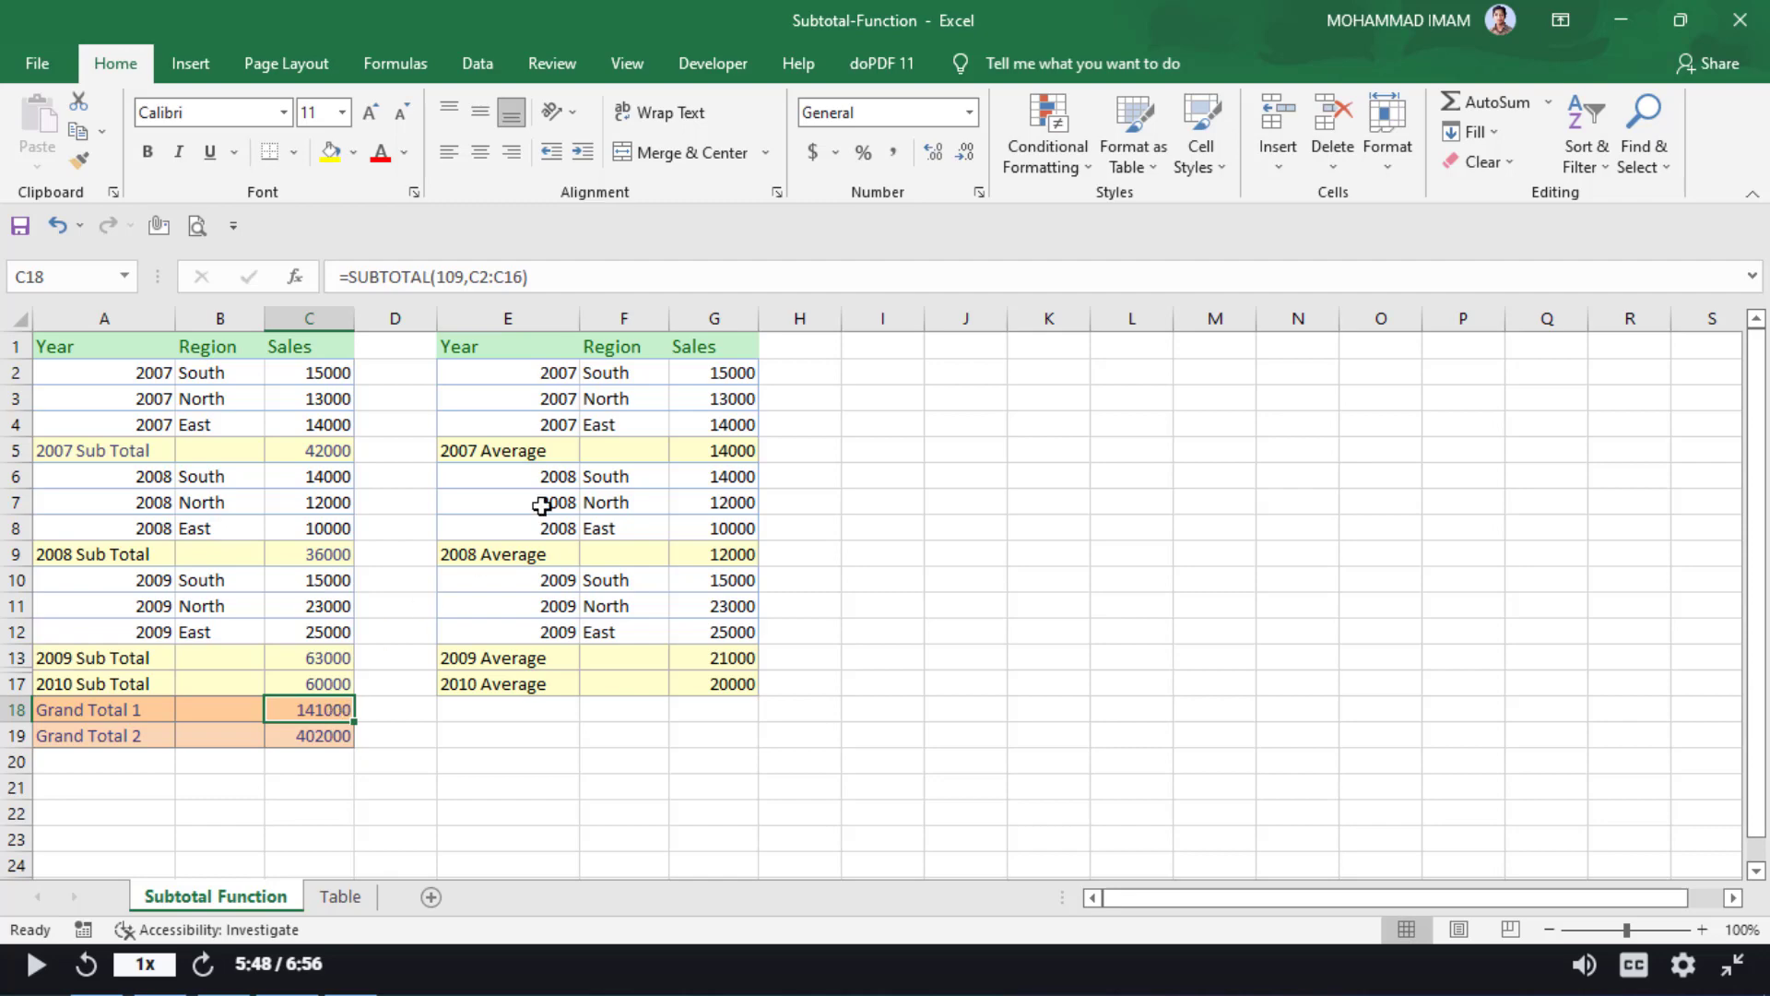
{"action": "left_click", "coordinate": [819, 452]}
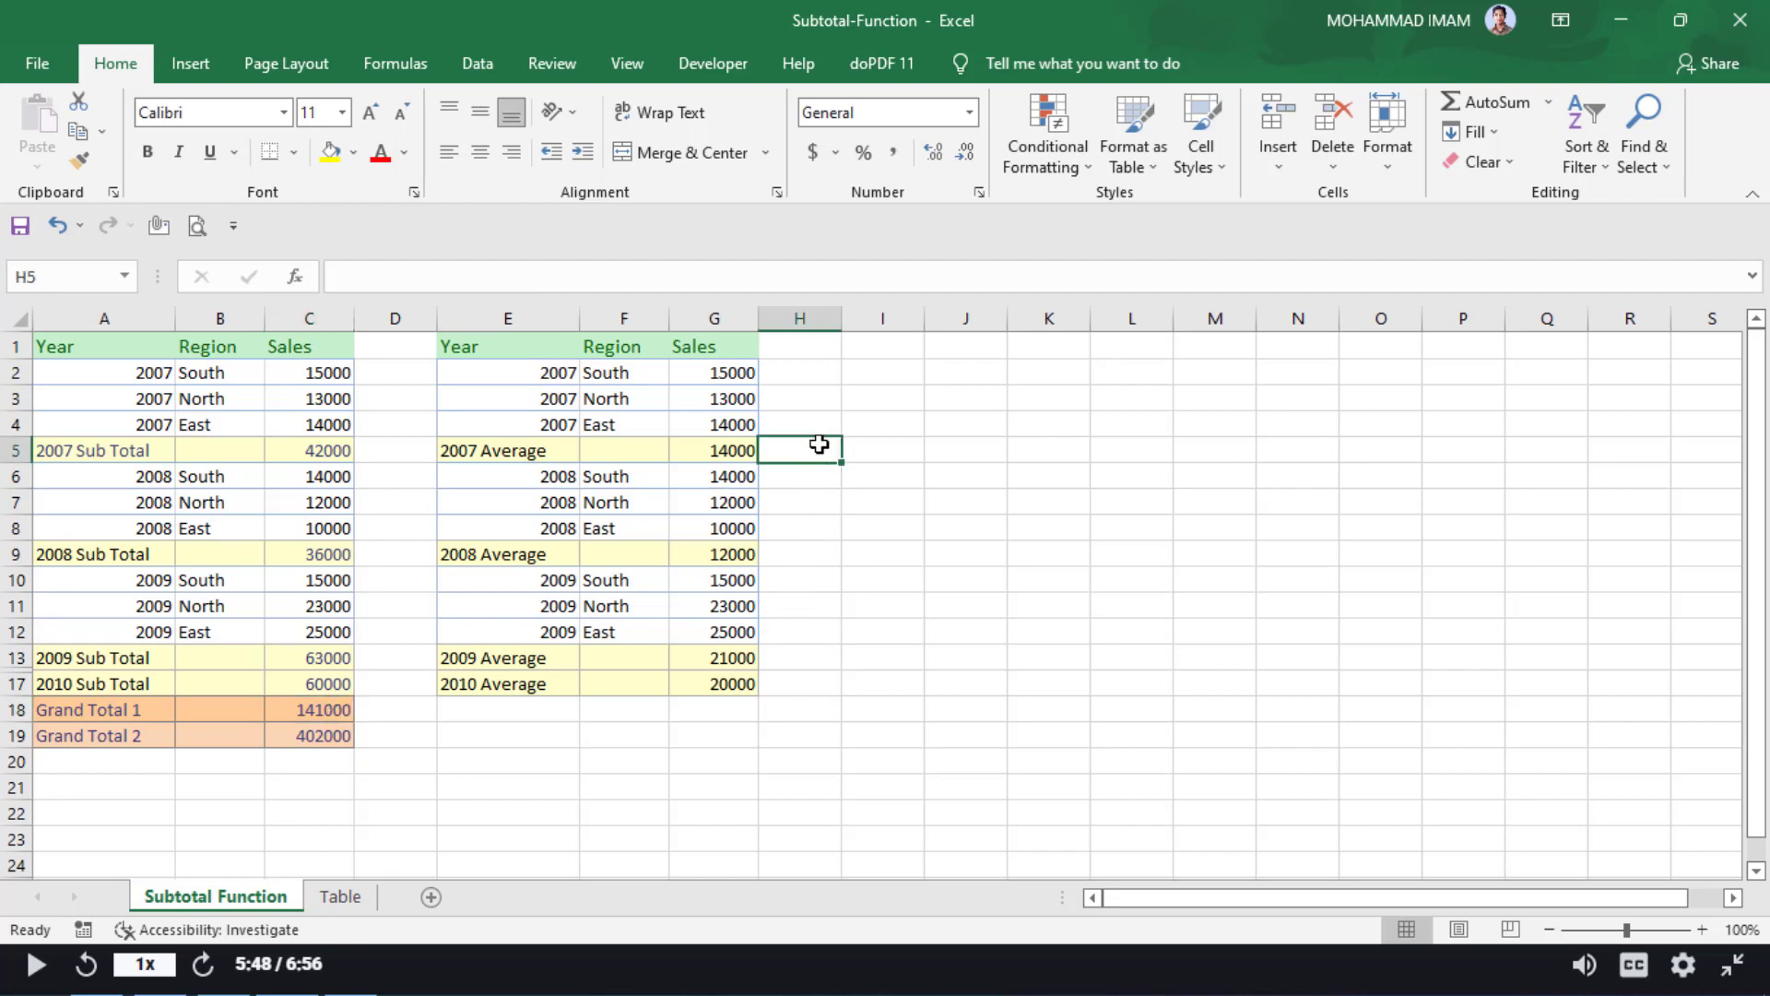
Change the 2007 Average formula in G5 to =SUBTOTAL(101,G2:G4)
{"action": "double_click", "coordinate": [713, 450]}
{"action": "left_click", "coordinate": [783, 450]}
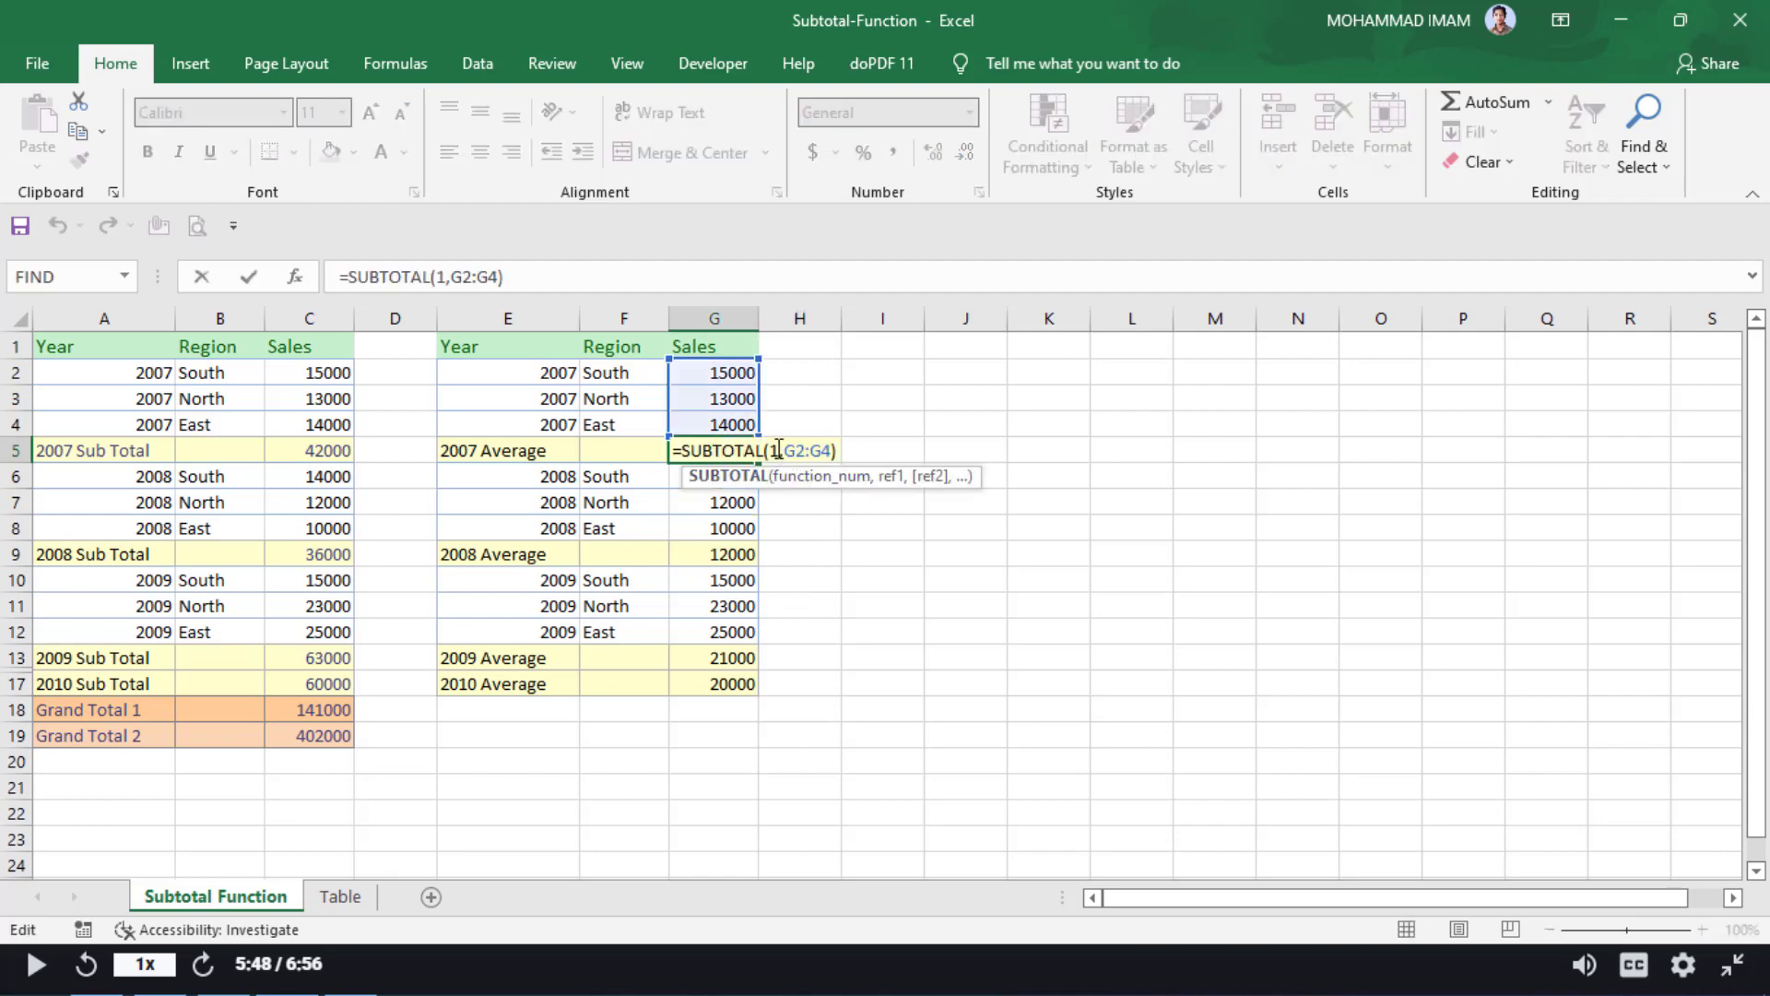
{"action": "type", "text": "01"}
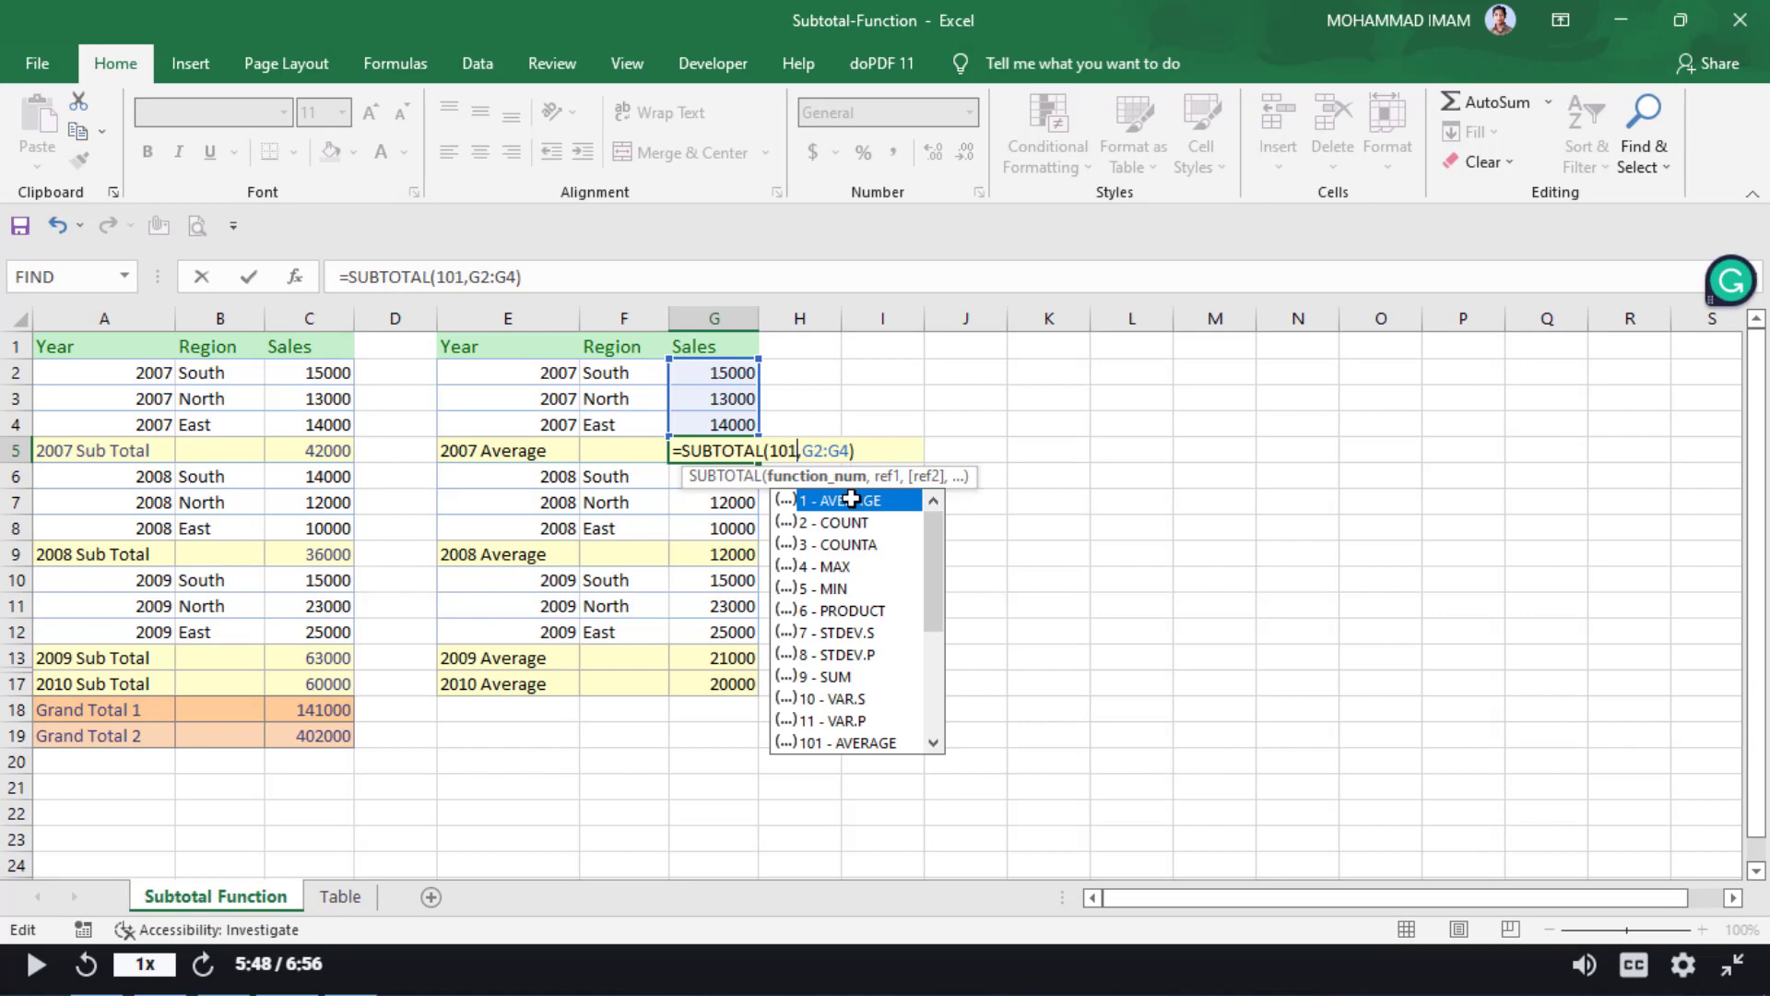
{"action": "key", "text": "Return"}
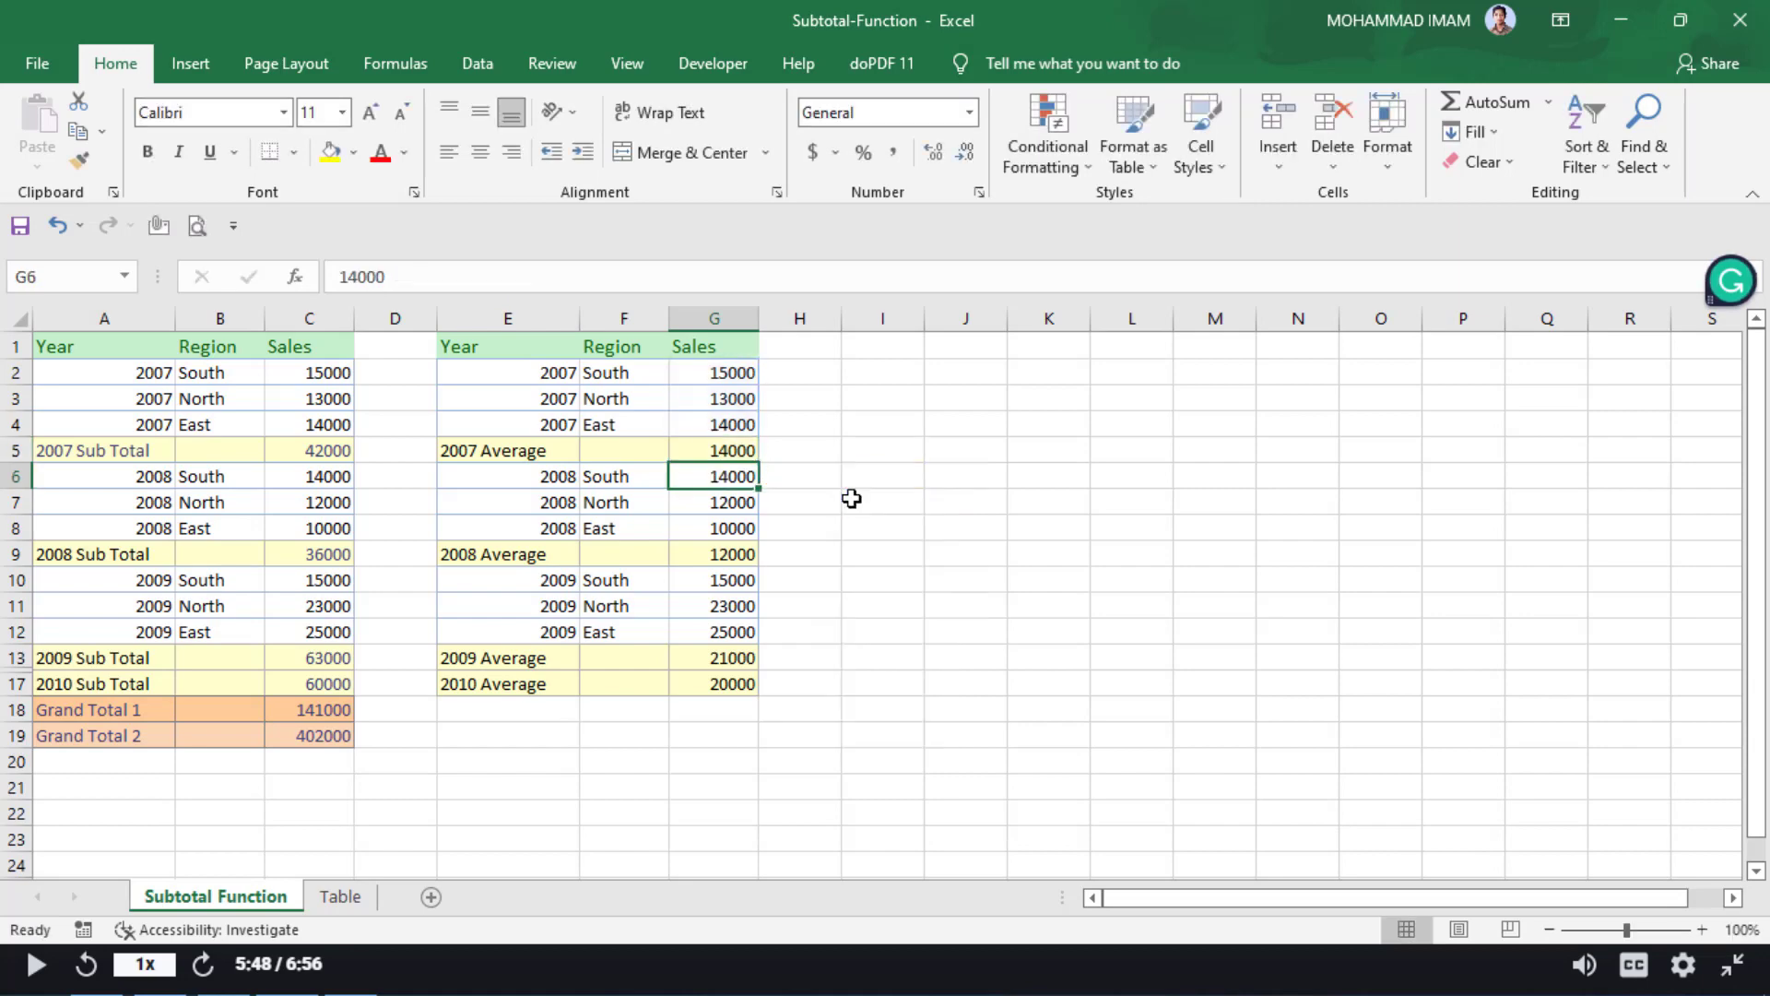
{"action": "left_click", "coordinate": [739, 451]}
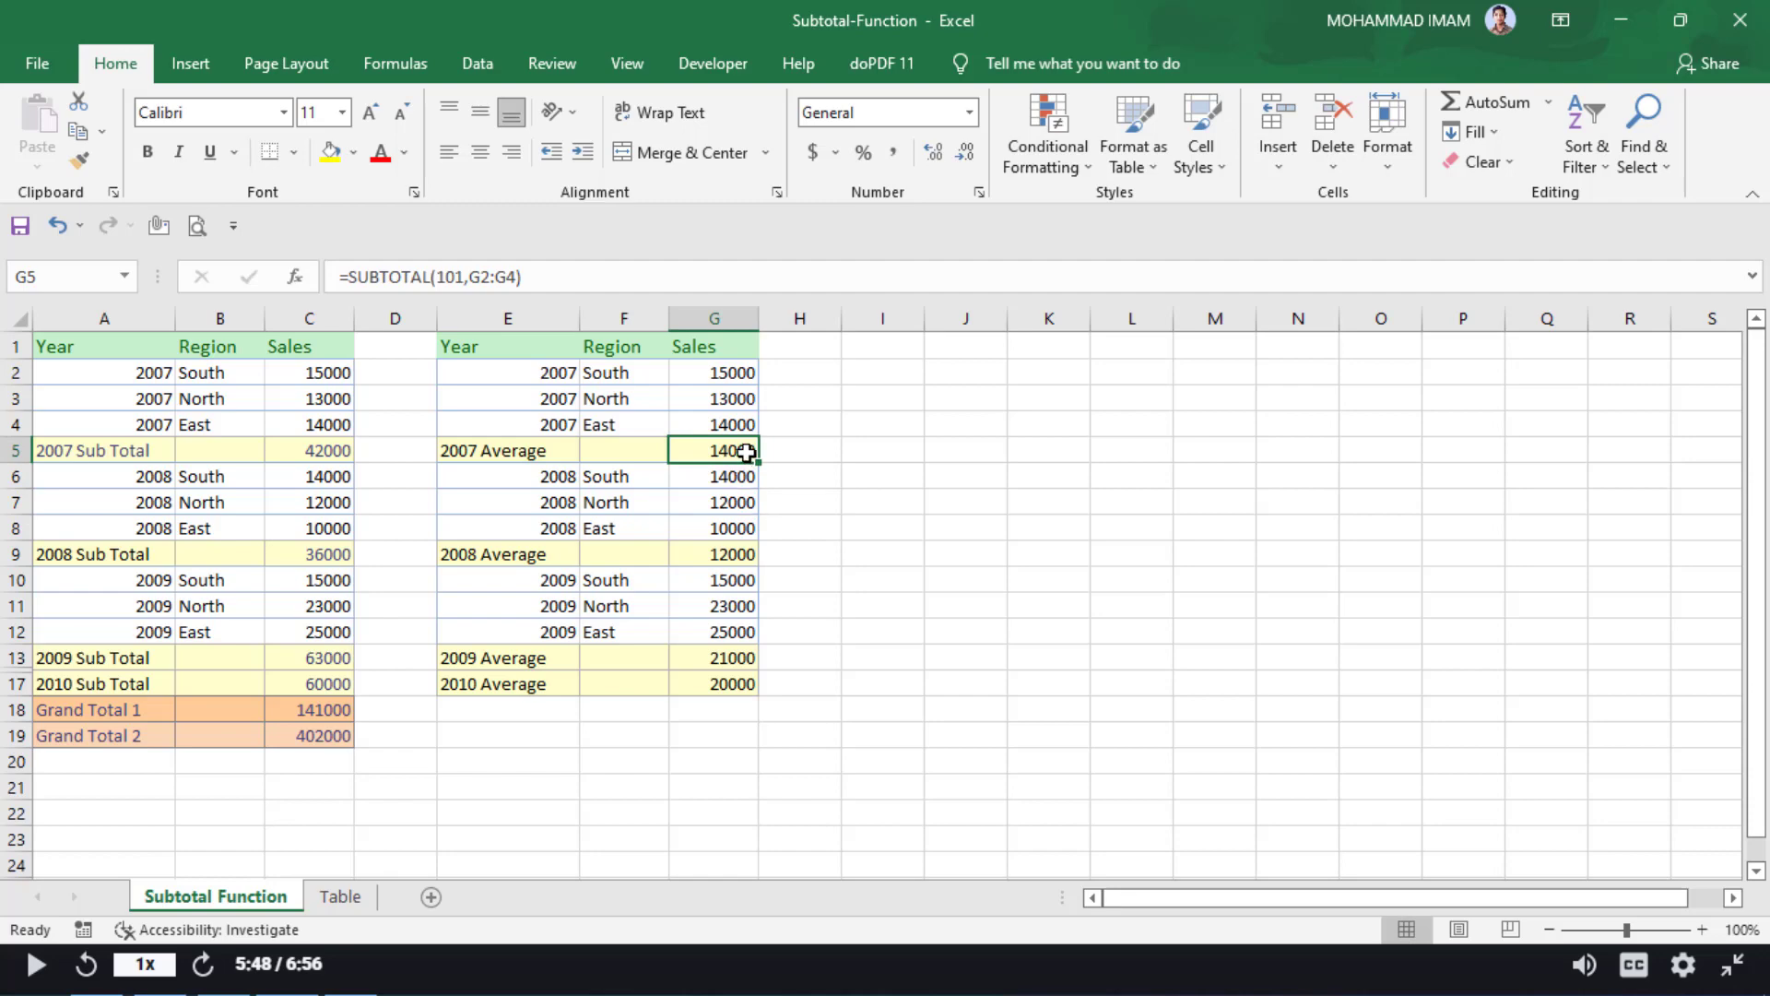
Hide row 4 (2007 East) so Grand Total 1 drops to 127000 while the average stays 14000
{"action": "left_click", "coordinate": [15, 424]}
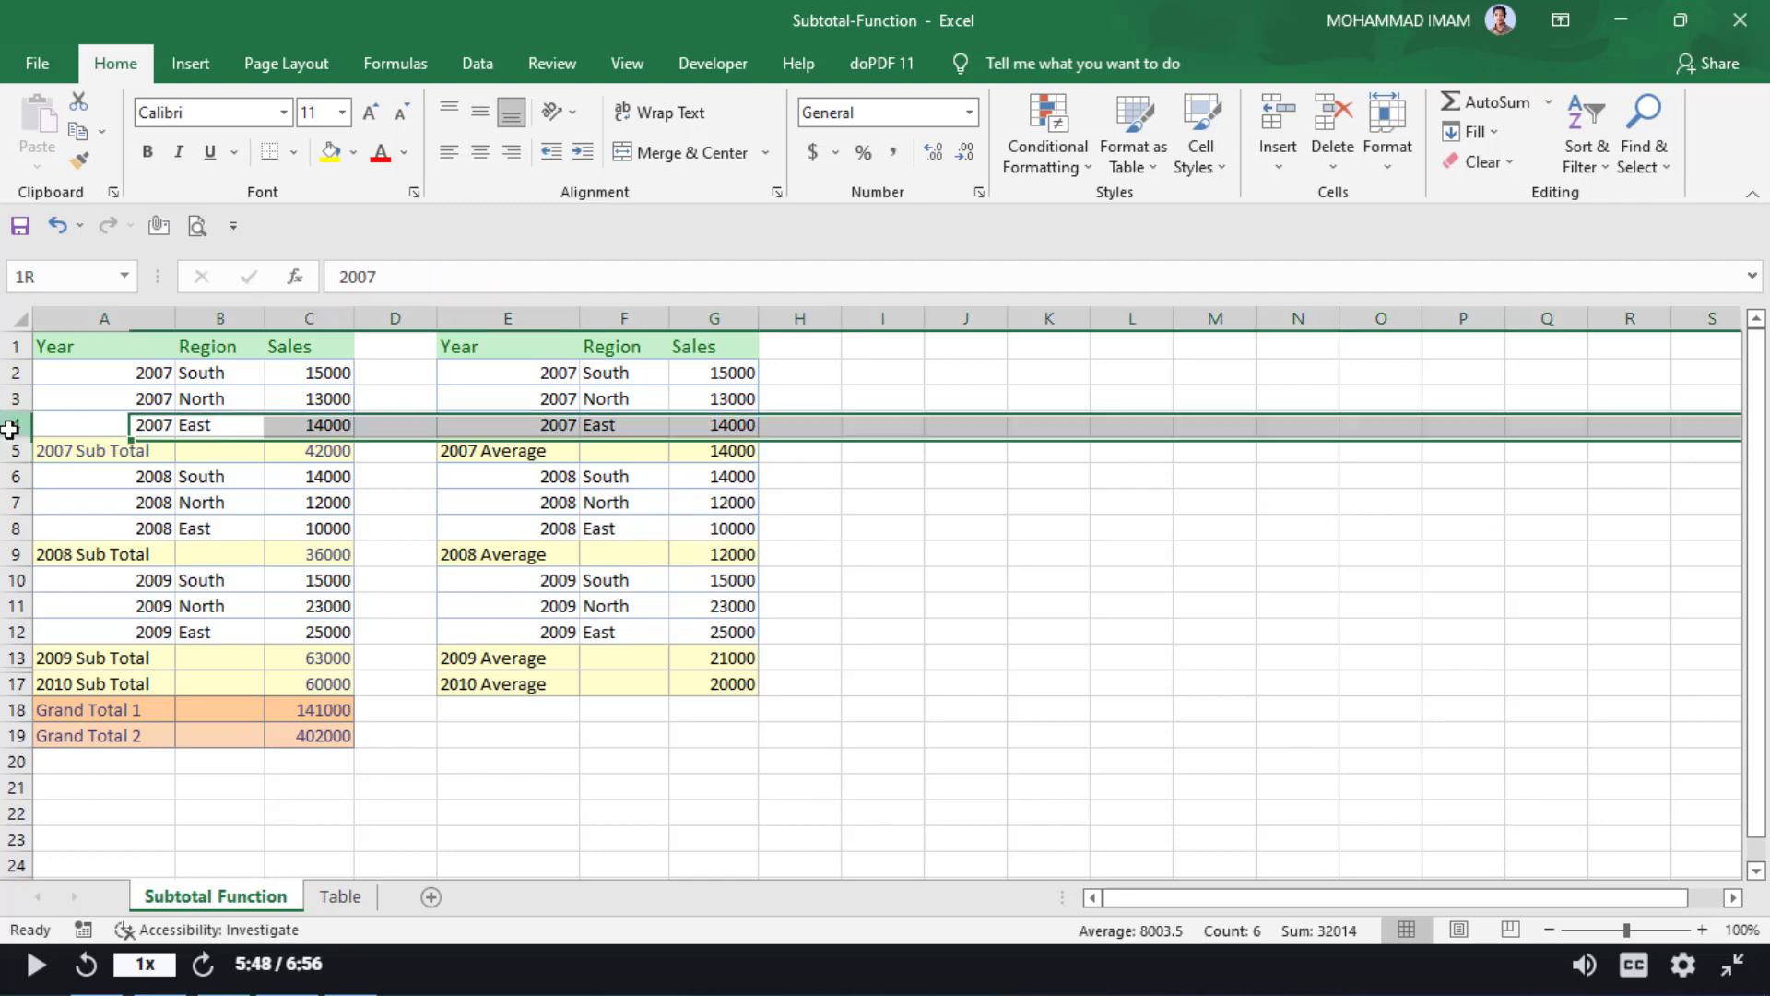
{"action": "right_click", "coordinate": [14, 427]}
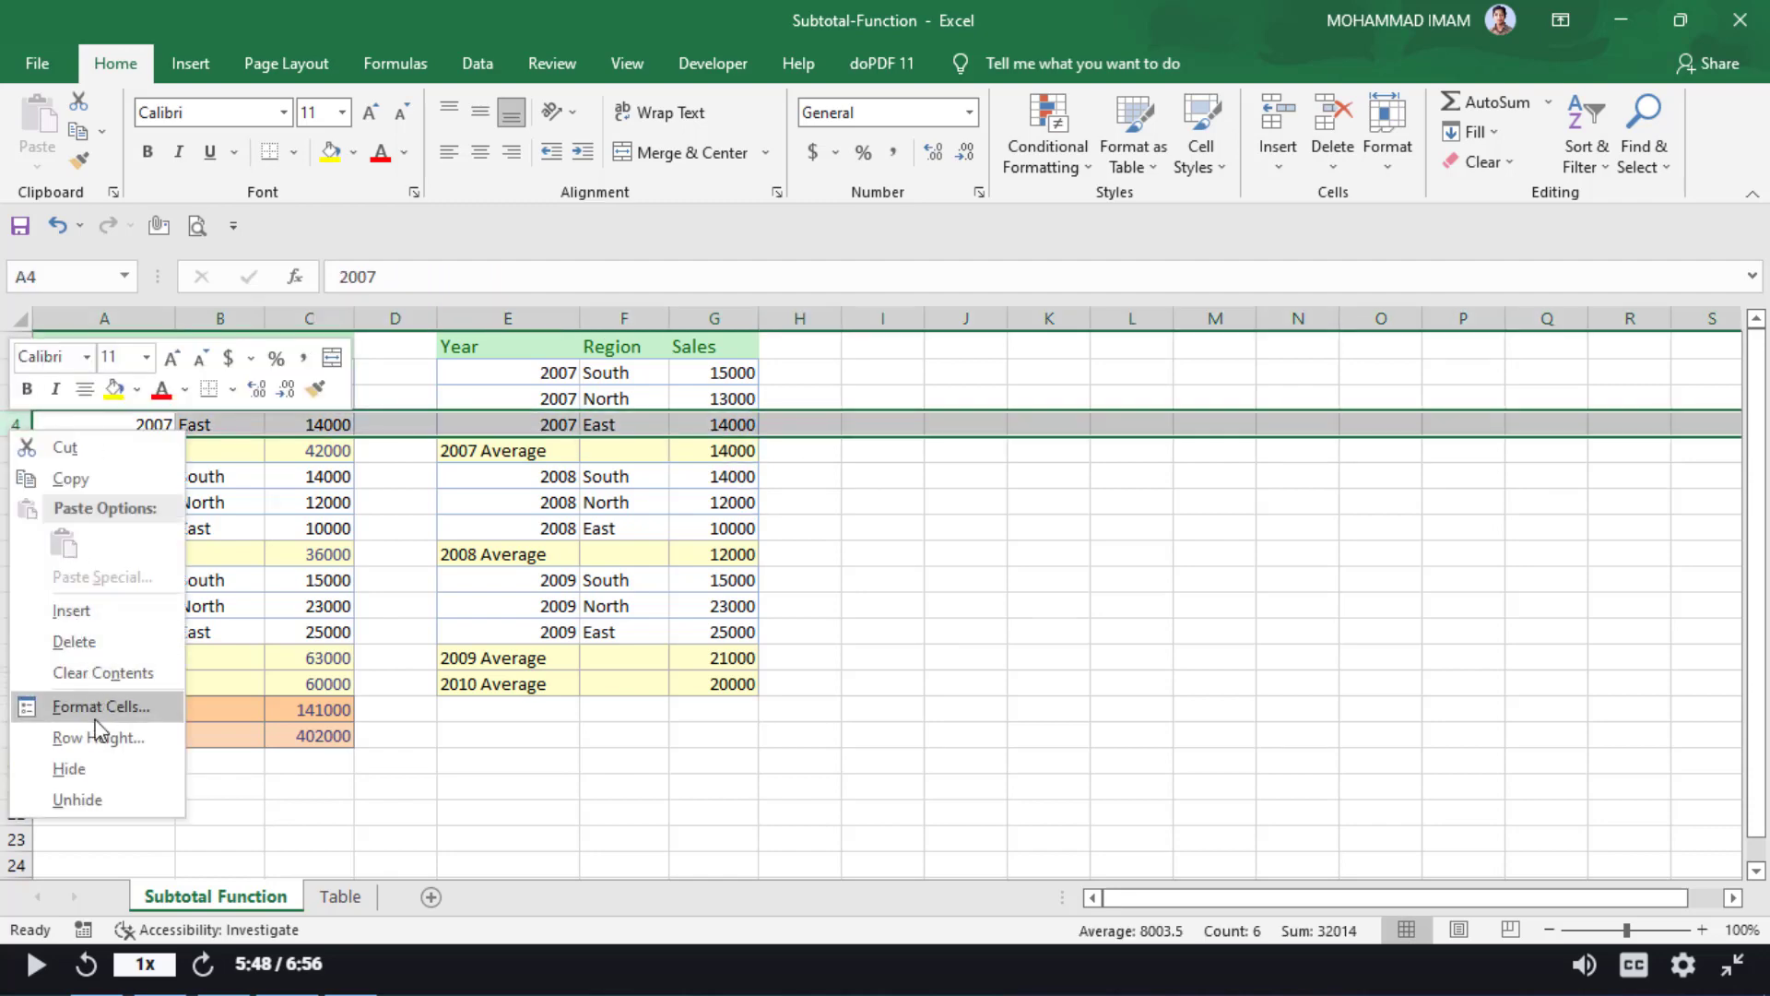
{"action": "left_click", "coordinate": [100, 770]}
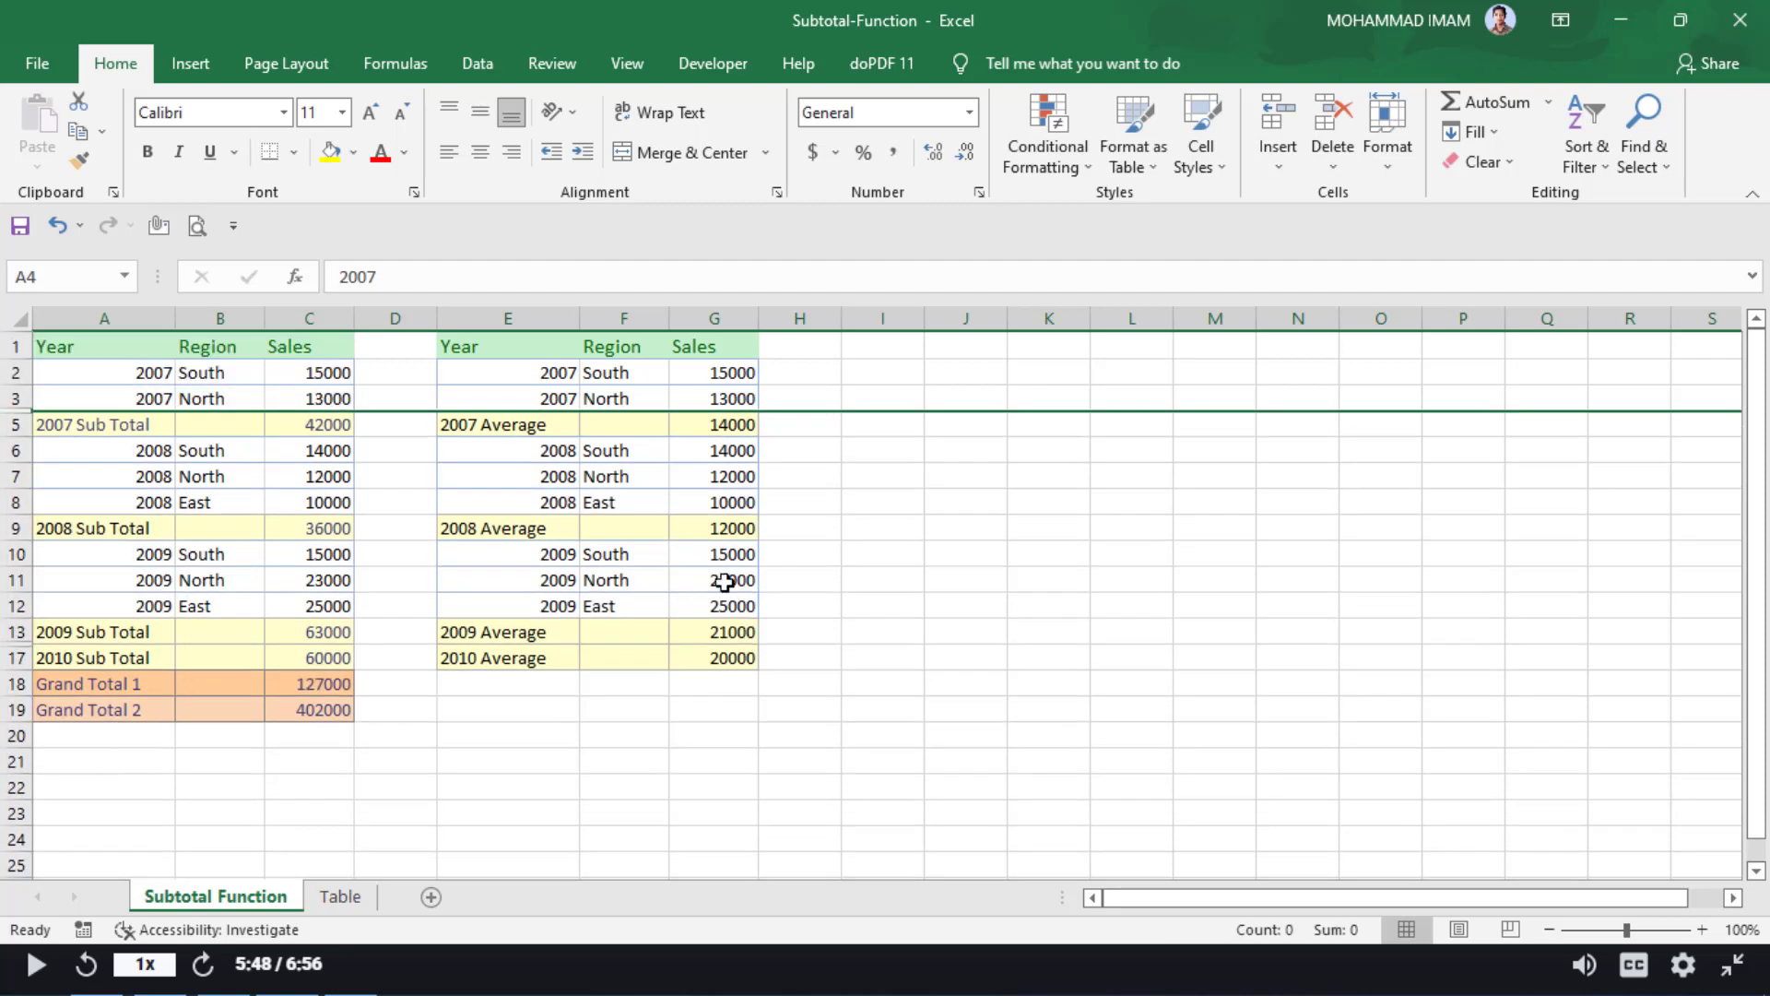
{"action": "left_click", "coordinate": [742, 425]}
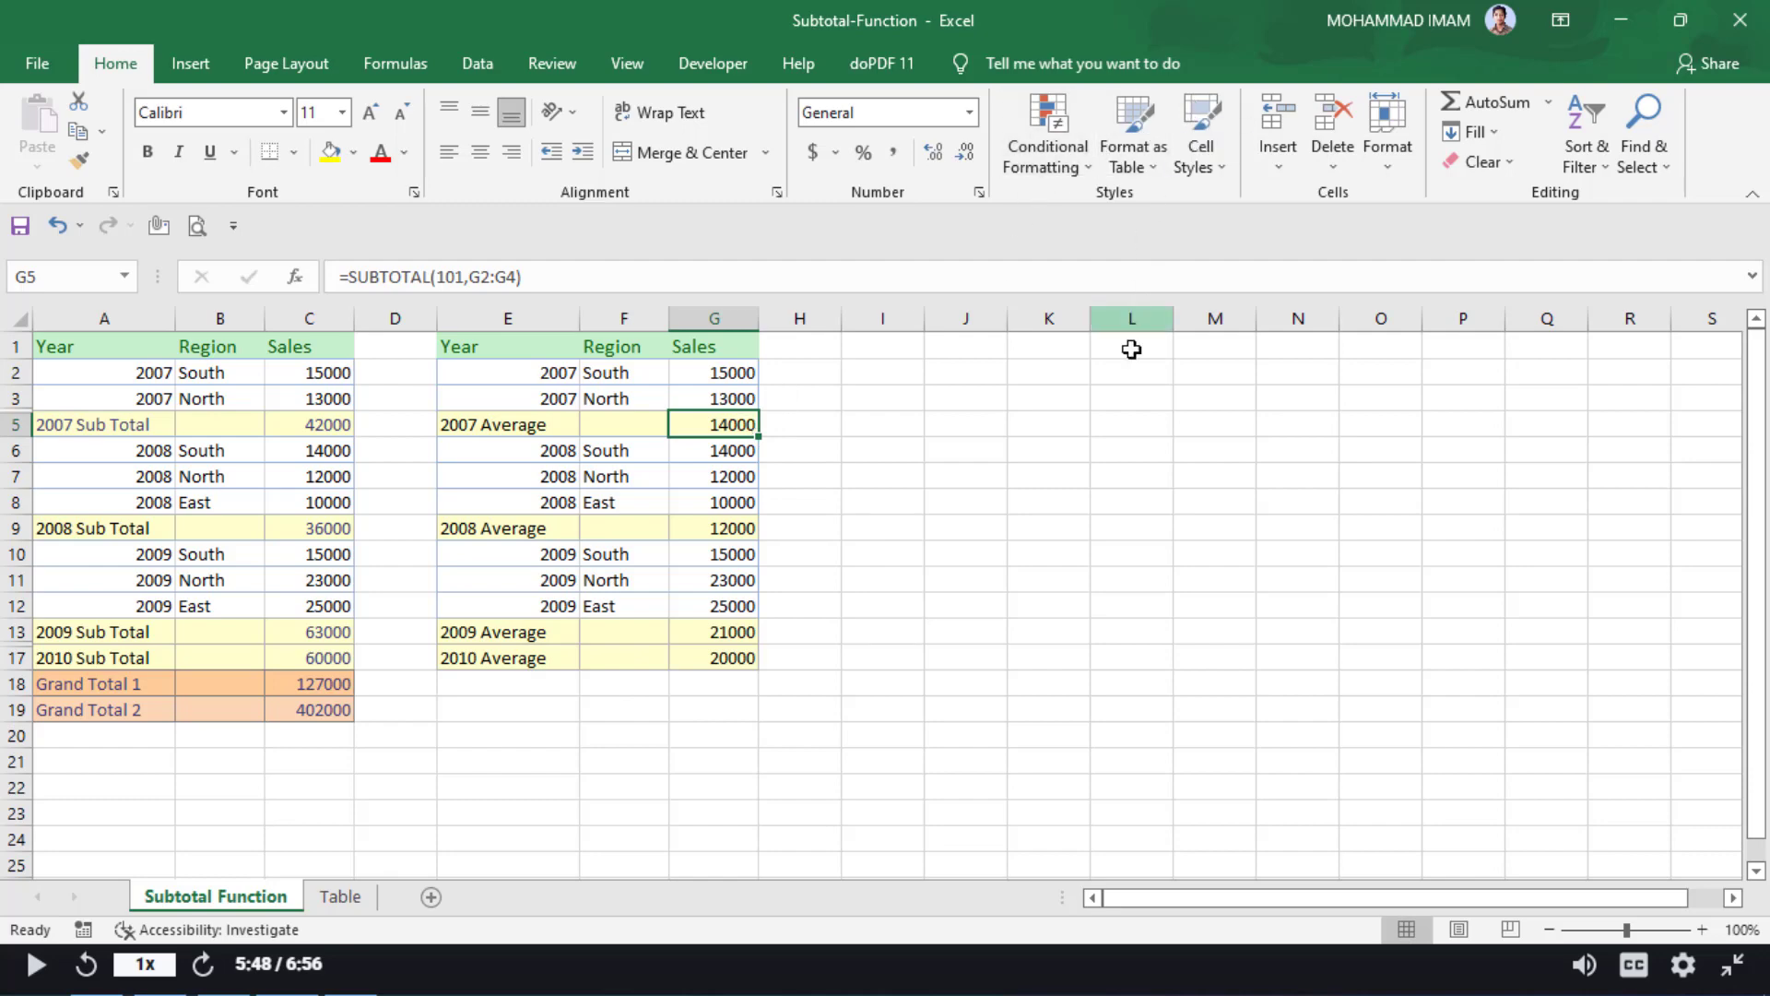
{"action": "left_click", "coordinate": [1048, 709]}
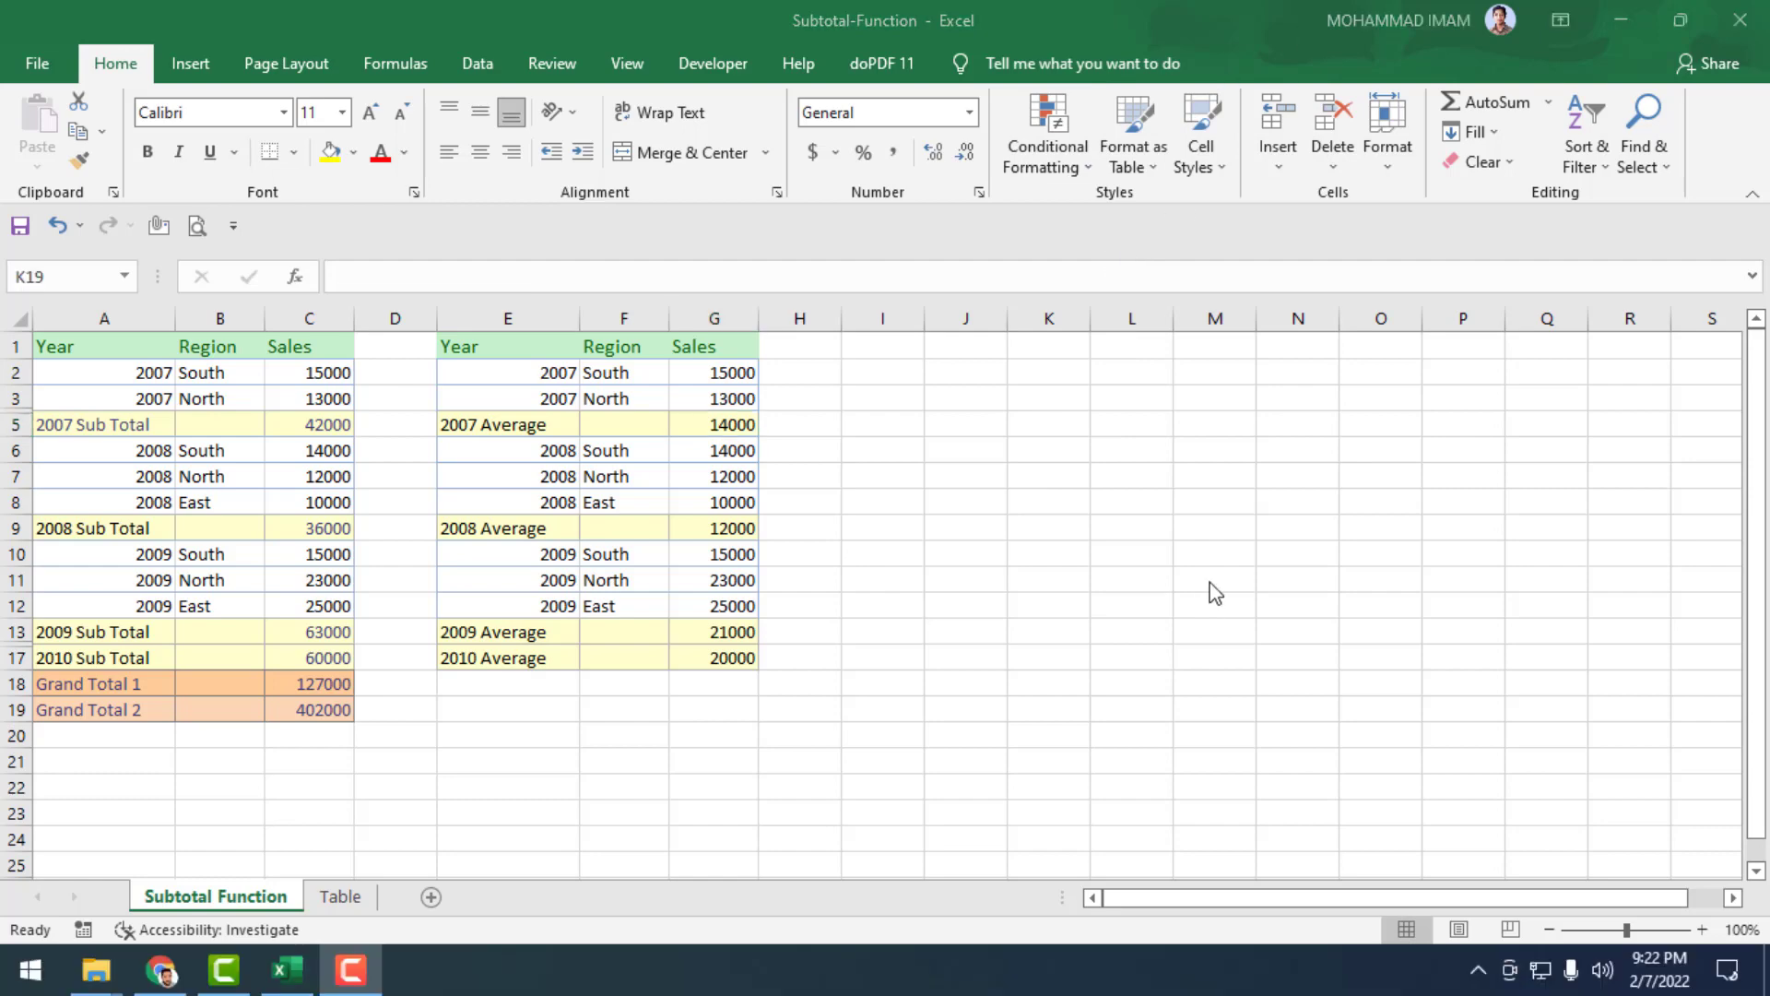